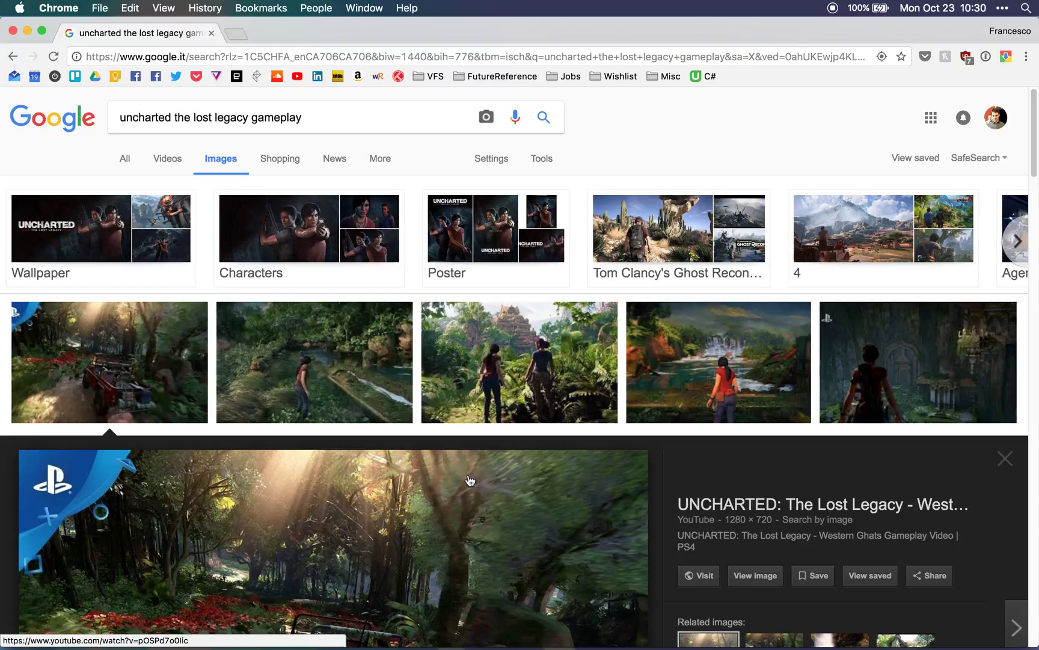
# Step: Switch to Unity and orbit the Scene view toward the cube
pyautogui.scroll(-3, 470, 481)
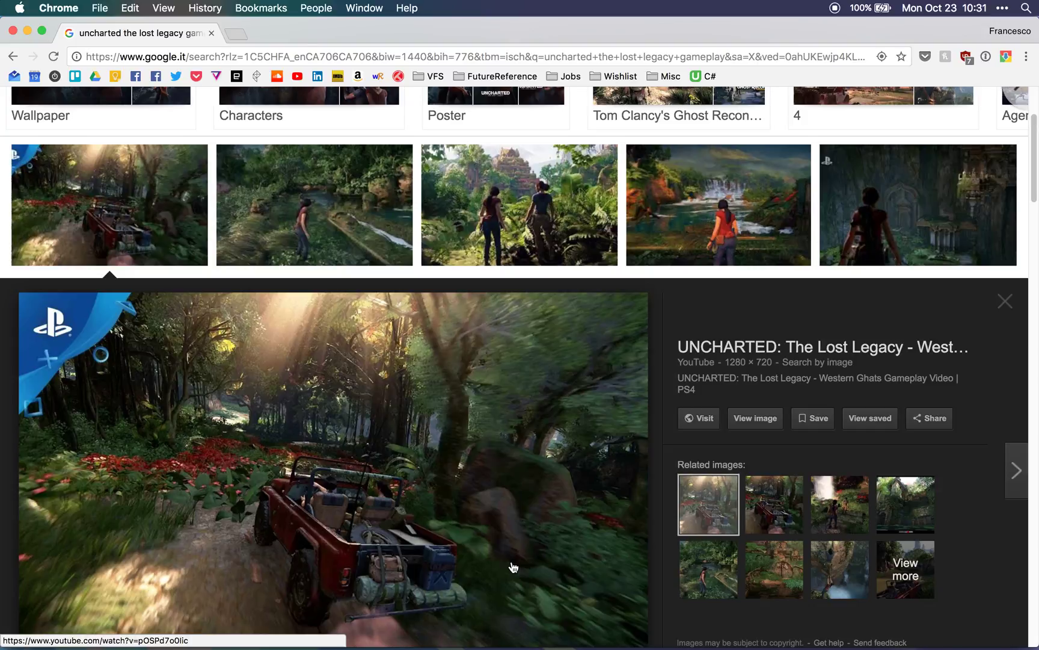
pyautogui.scroll(-4, 513, 567)
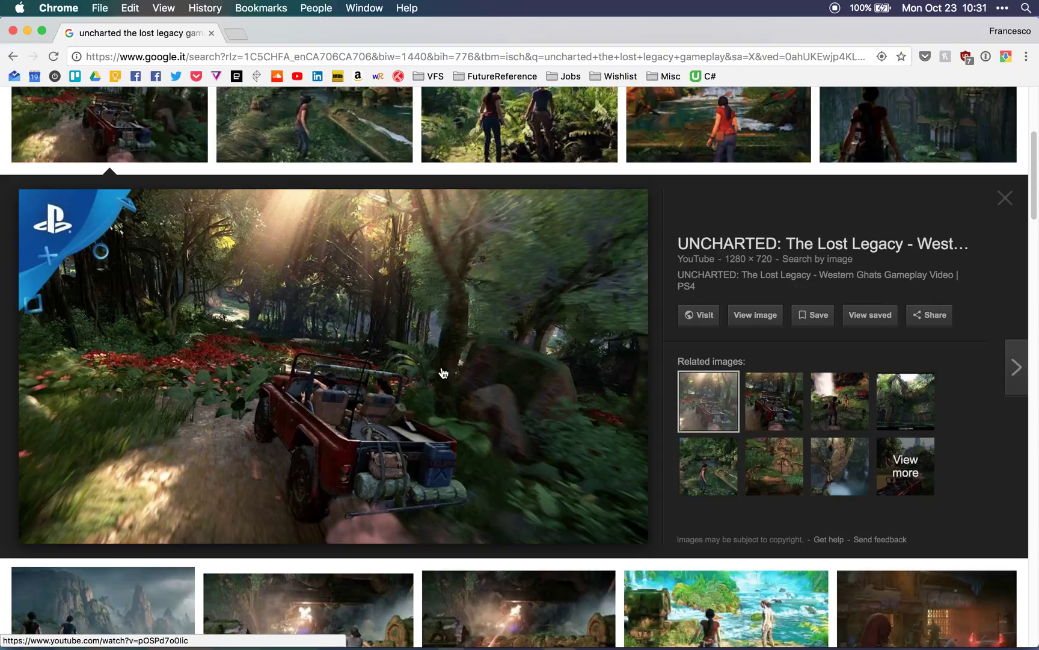
pyautogui.scroll(-1, 444, 379)
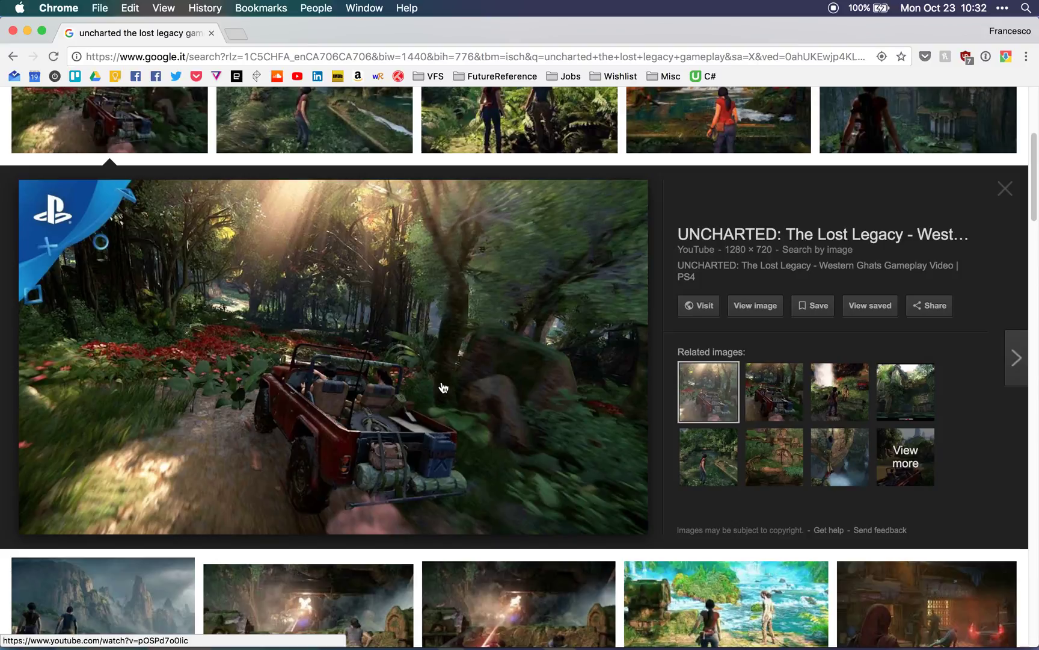
pyautogui.scroll(1, 587, 460)
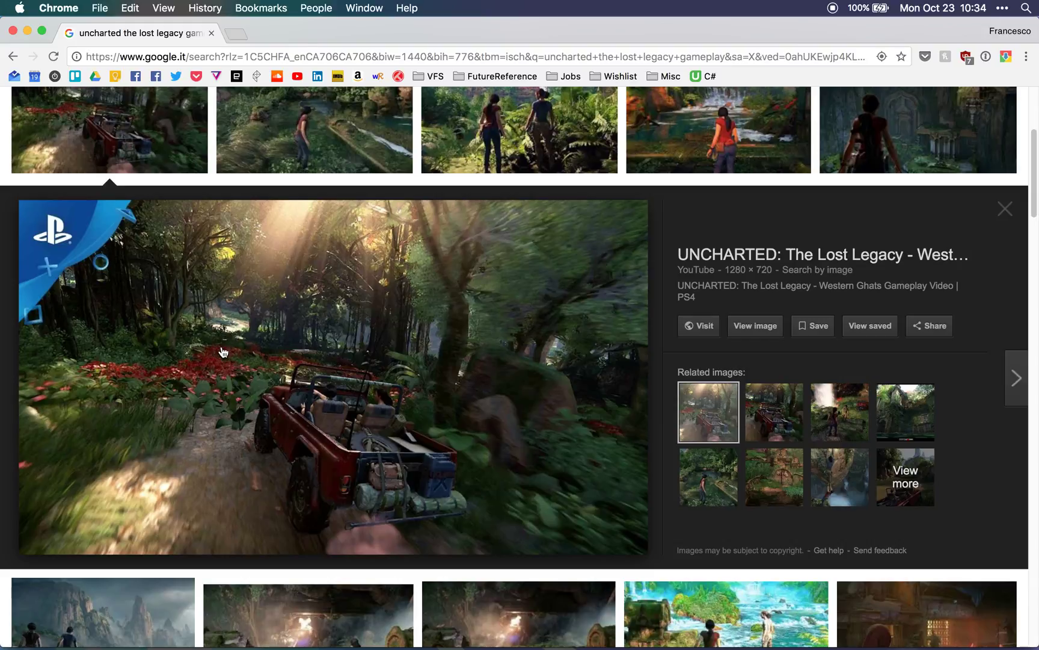
pyautogui.press('super+Tab')
pyautogui.press('super+Tab')
pyautogui.press('super+Tab')
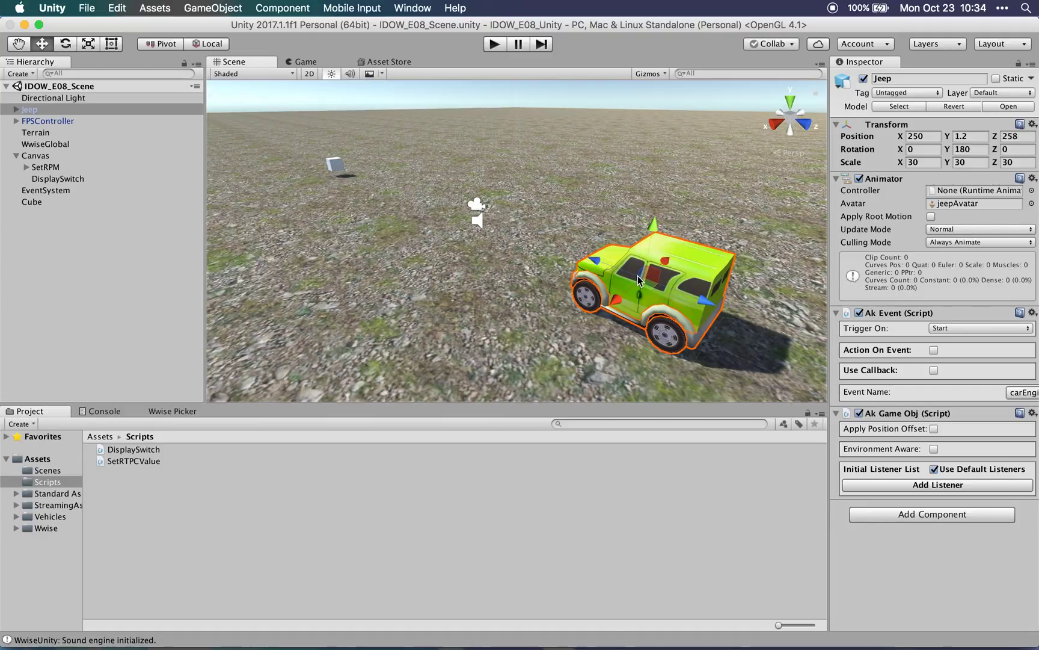
pyautogui.moveTo(647, 275); pyautogui.dragTo(422, 208)
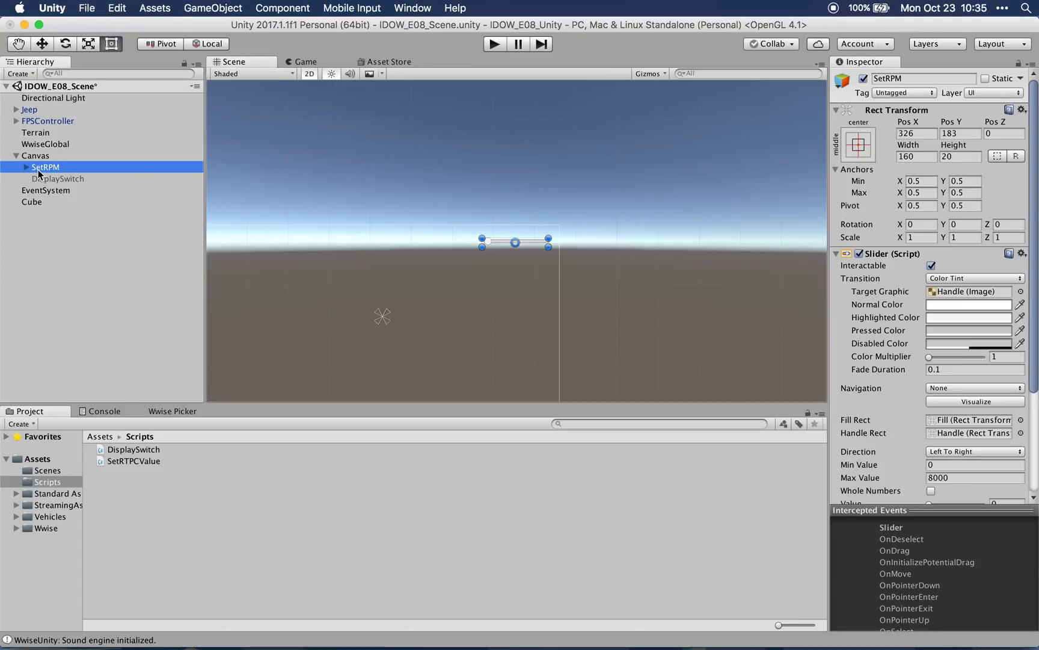
# Step: Frame the SetRPM slider, pull back to a wide jeep view, and enter Play mode
pyautogui.doubleClick(38, 170)
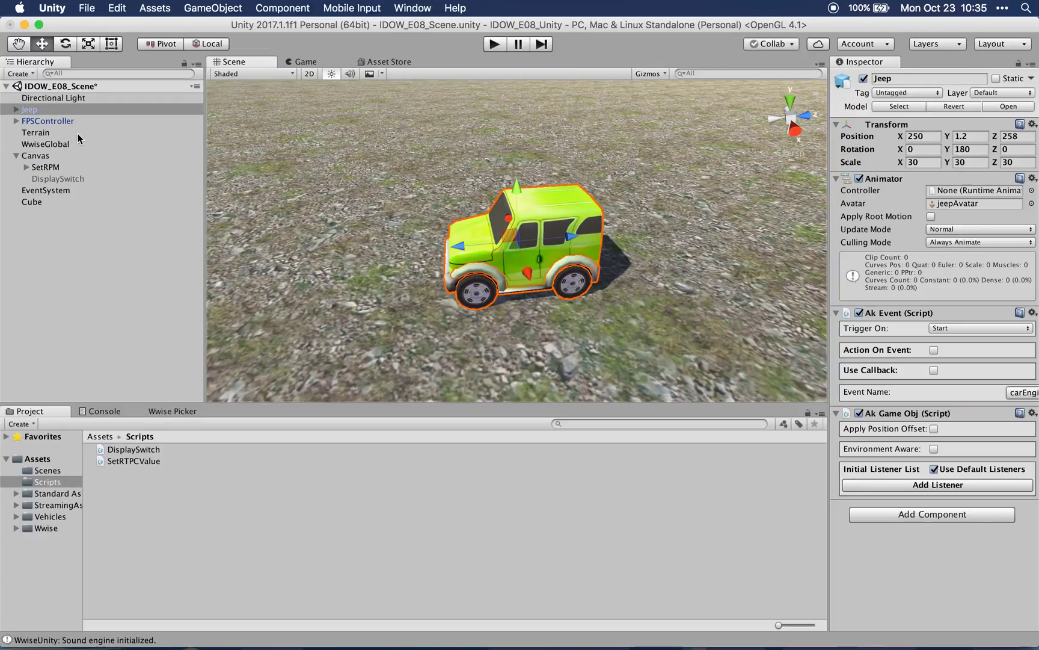
pyautogui.scroll(-3, 574, 241)
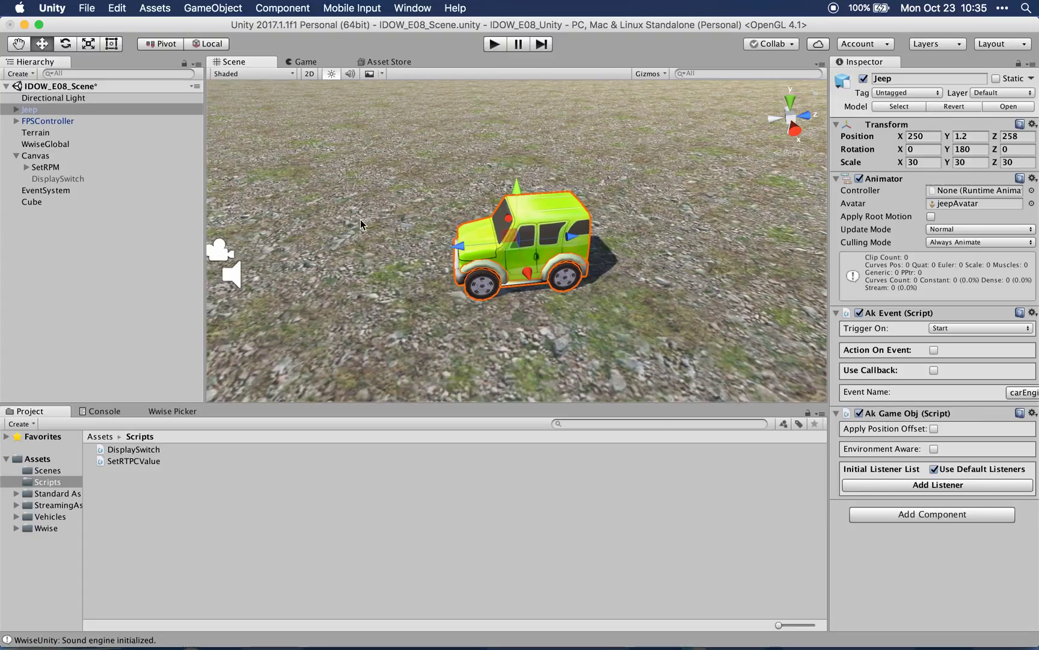
pyautogui.moveTo(367, 211); pyautogui.dragTo(494, 48)
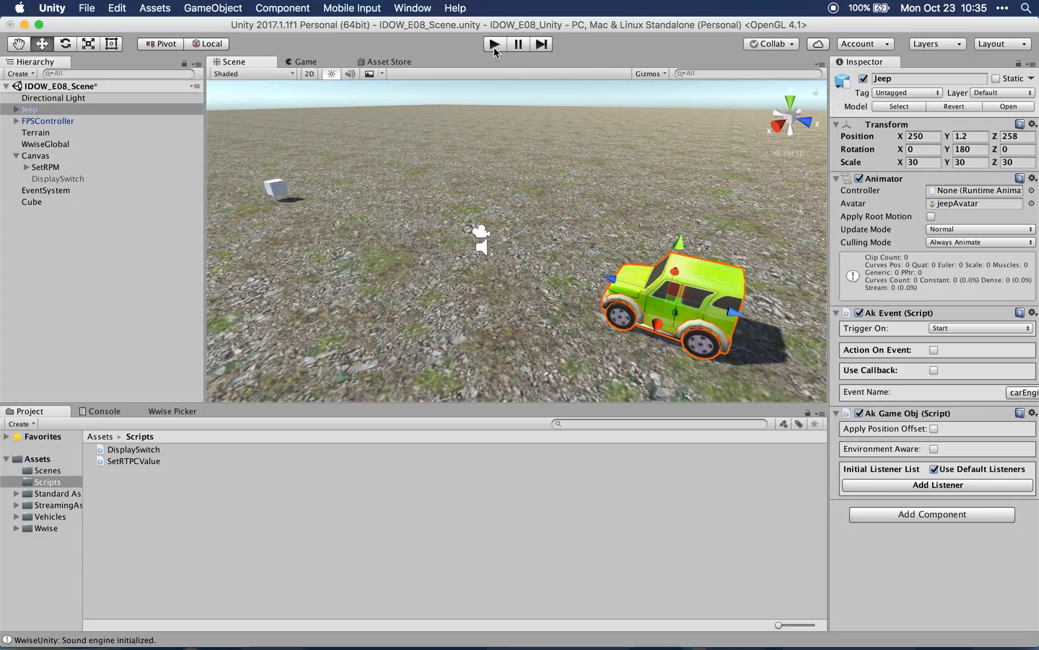
pyautogui.click(494, 45)
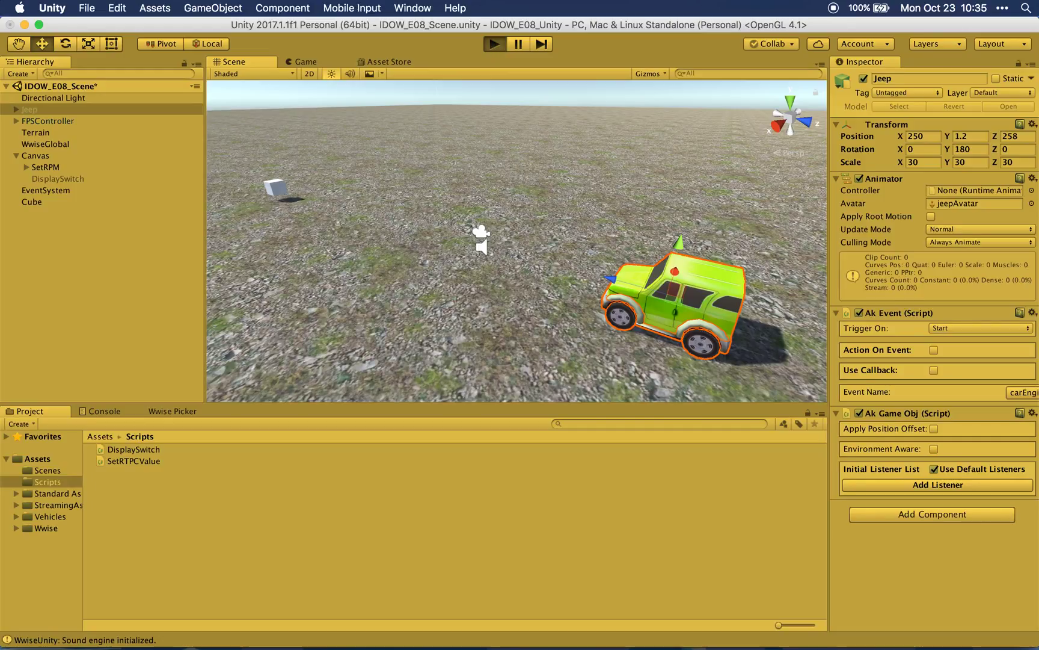
# Step: Circle the camera around the jeep, raise the engine RPM, and walk toward the cube
pyautogui.press('d')
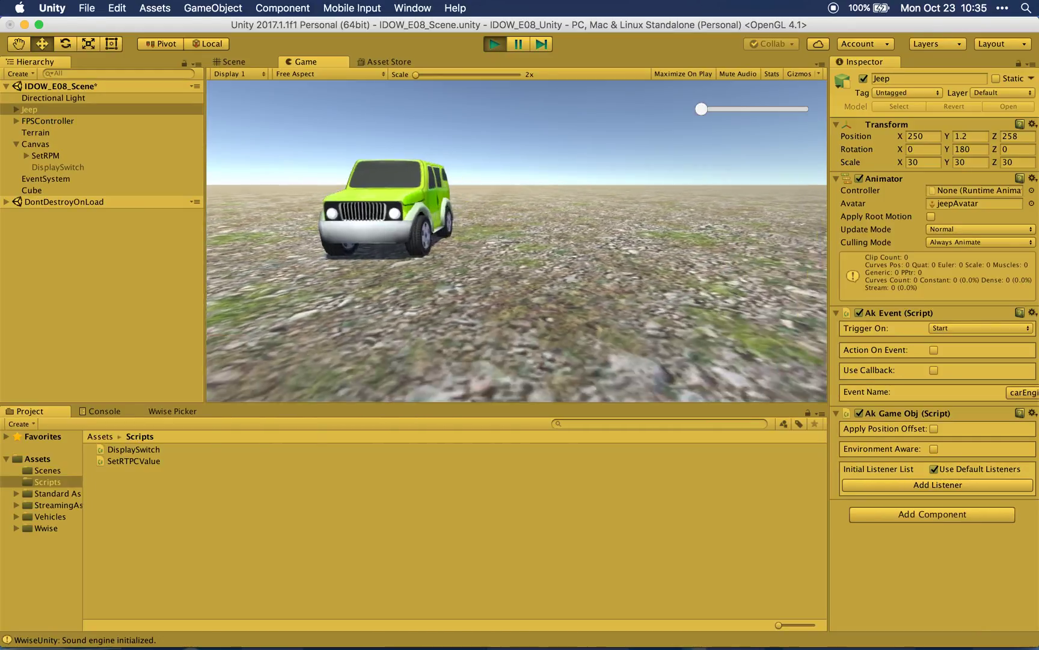
pyautogui.press('w')
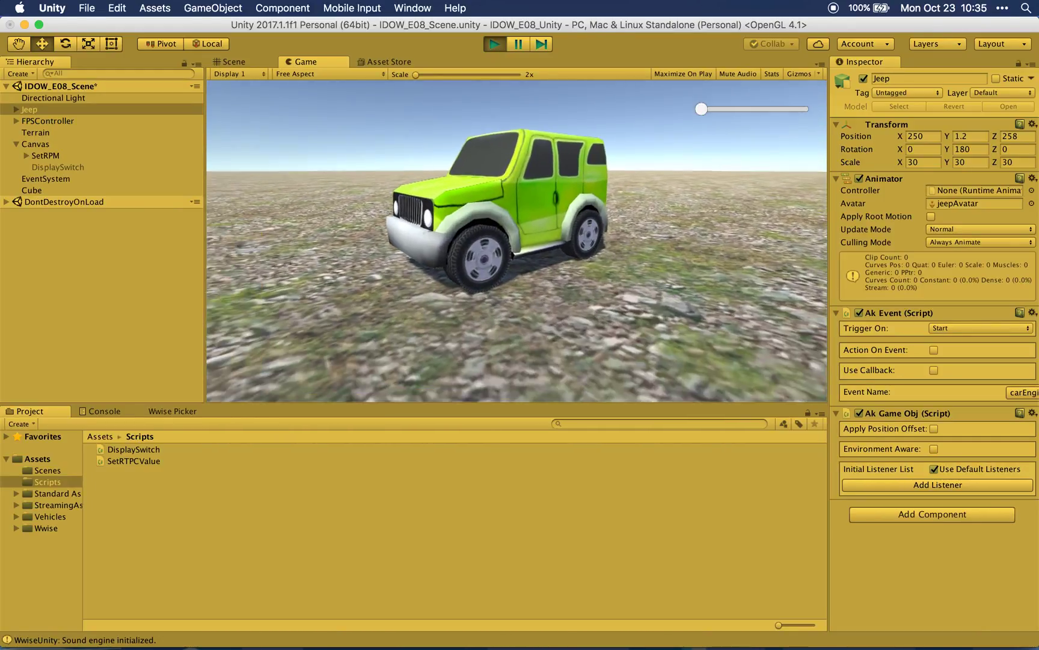
pyautogui.press('s')
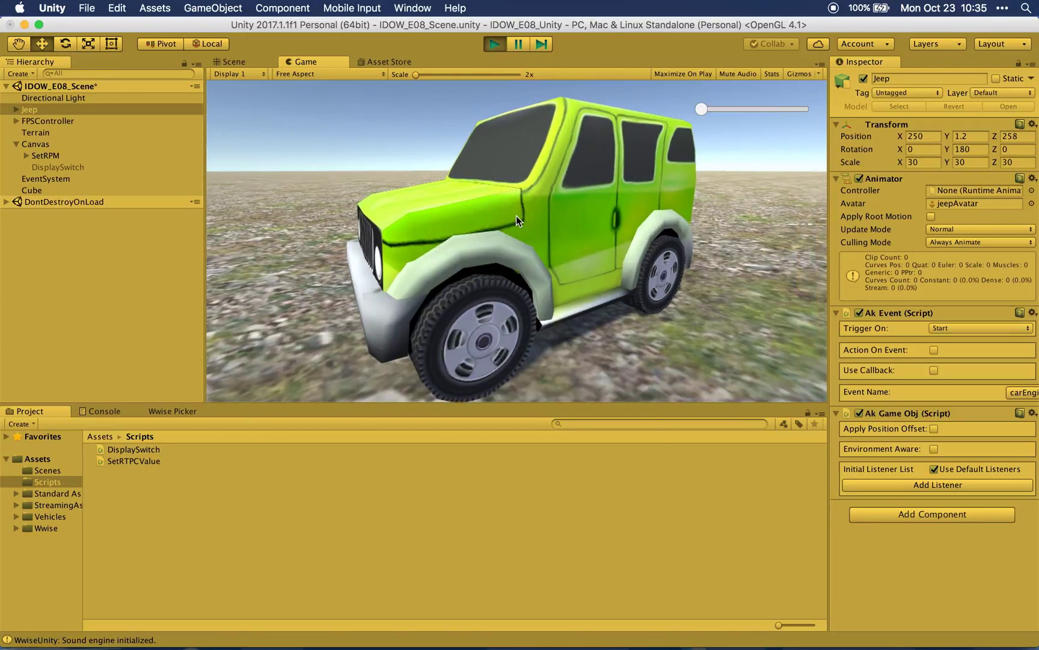
pyautogui.moveTo(701, 110)
pyautogui.mouseDown()
pyautogui.moveTo(772, 109)
pyautogui.moveTo(702, 123)
pyautogui.mouseUp()
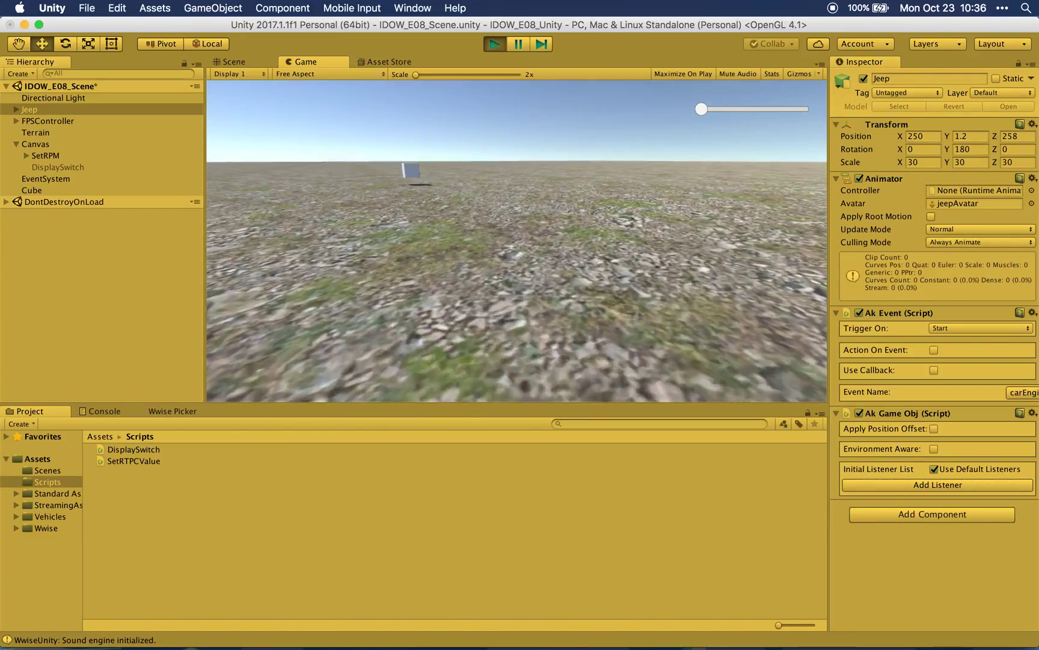
pyautogui.press('w')
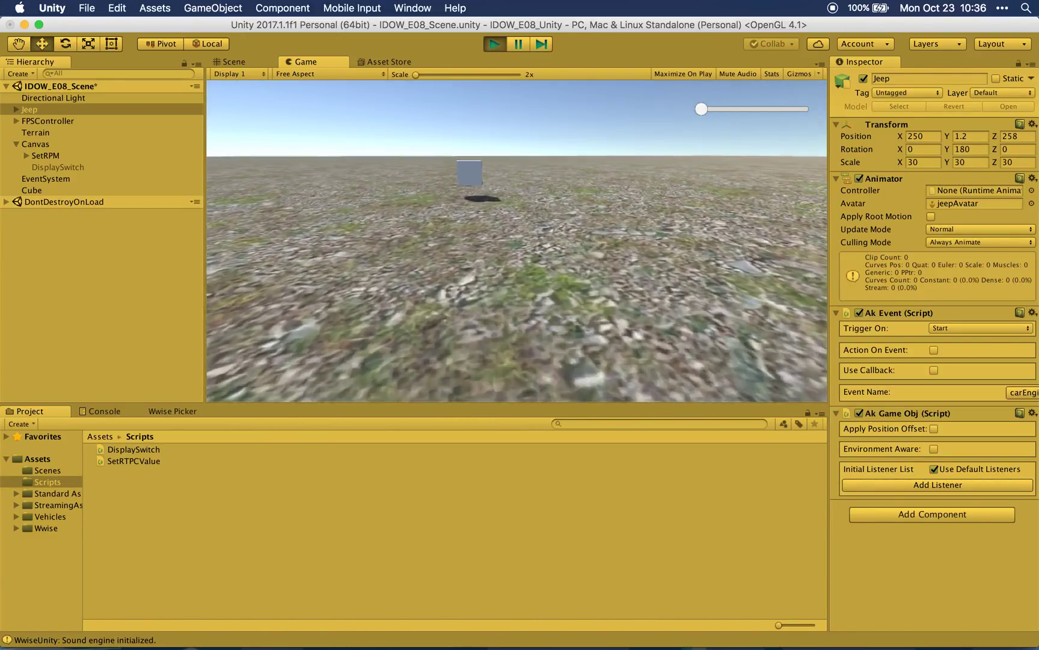
pyautogui.press('w')
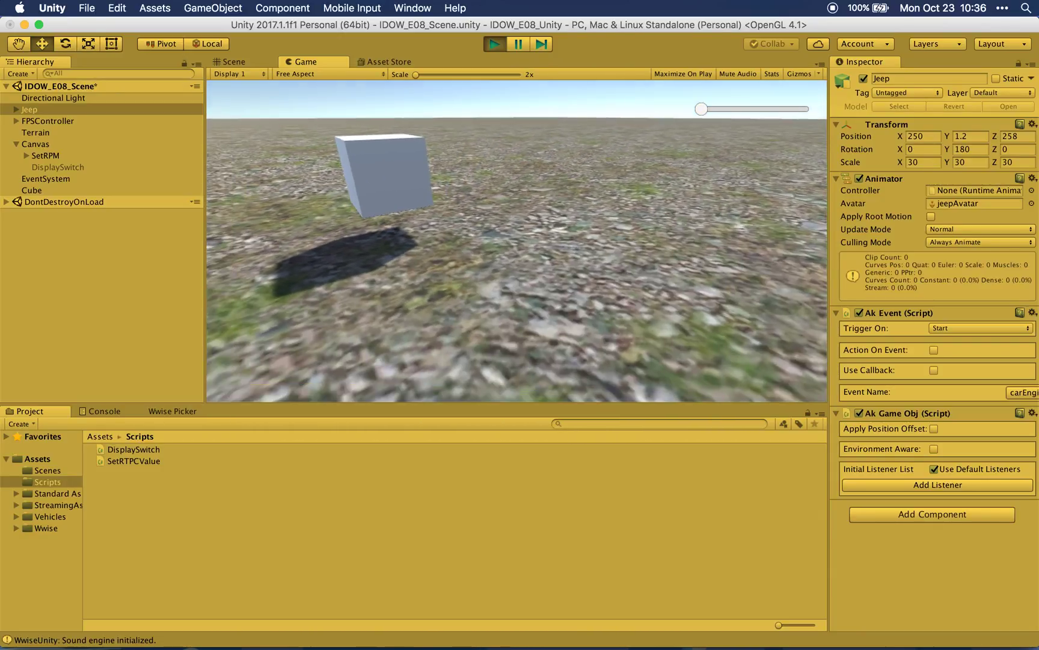
pyautogui.press('s')
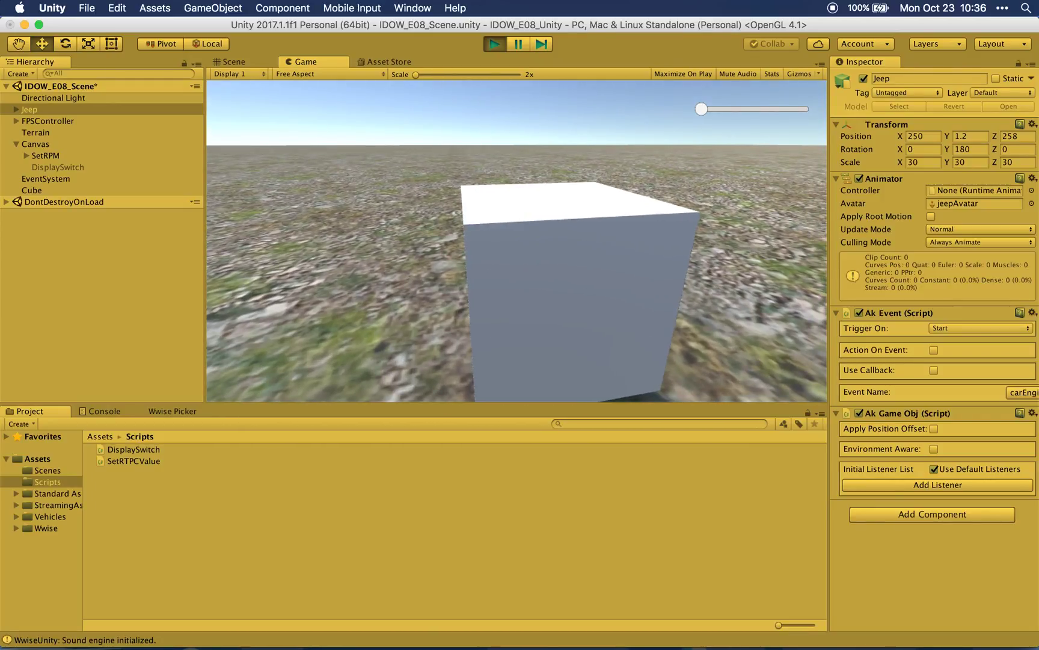
# Step: Exit Play mode, select the Jeep object, and switch to REAPER
pyautogui.press('super+p')
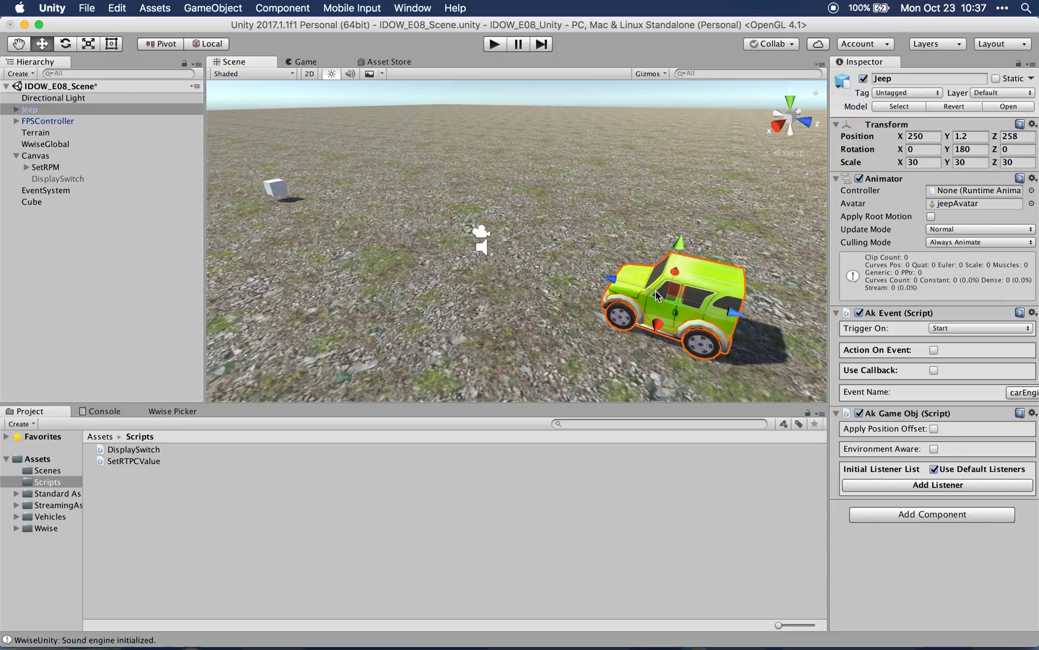
pyautogui.click(656, 294)
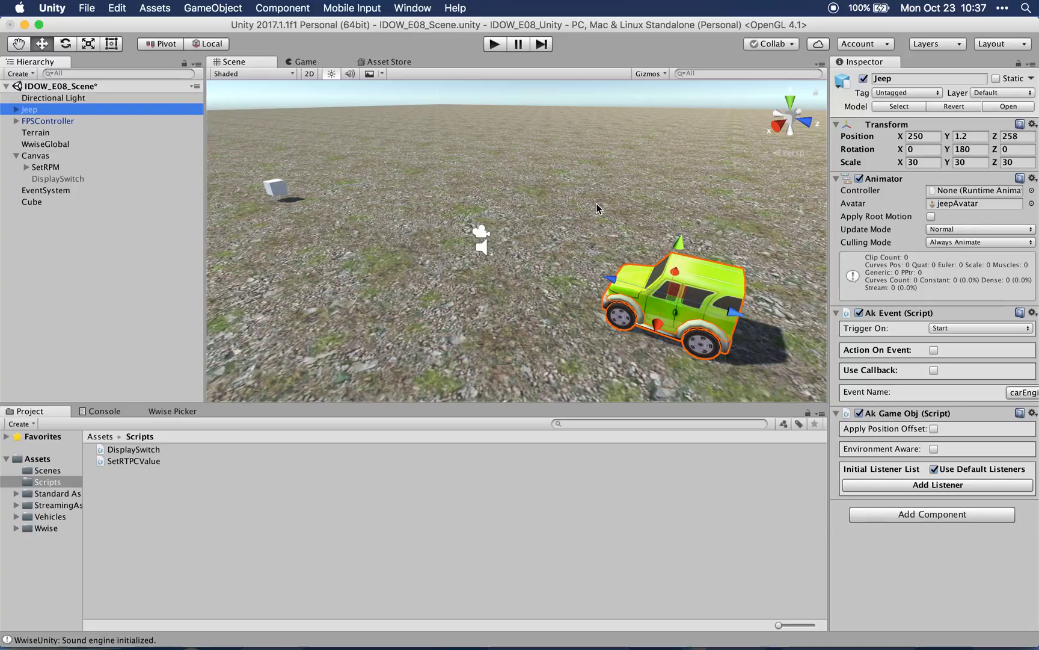
pyautogui.press('super+Tab')
pyautogui.press('super+Tab')
pyautogui.press('super+Tab')
# Step: Select both groups of p, mf and f takes under the DX guide
pyautogui.click(527, 349)
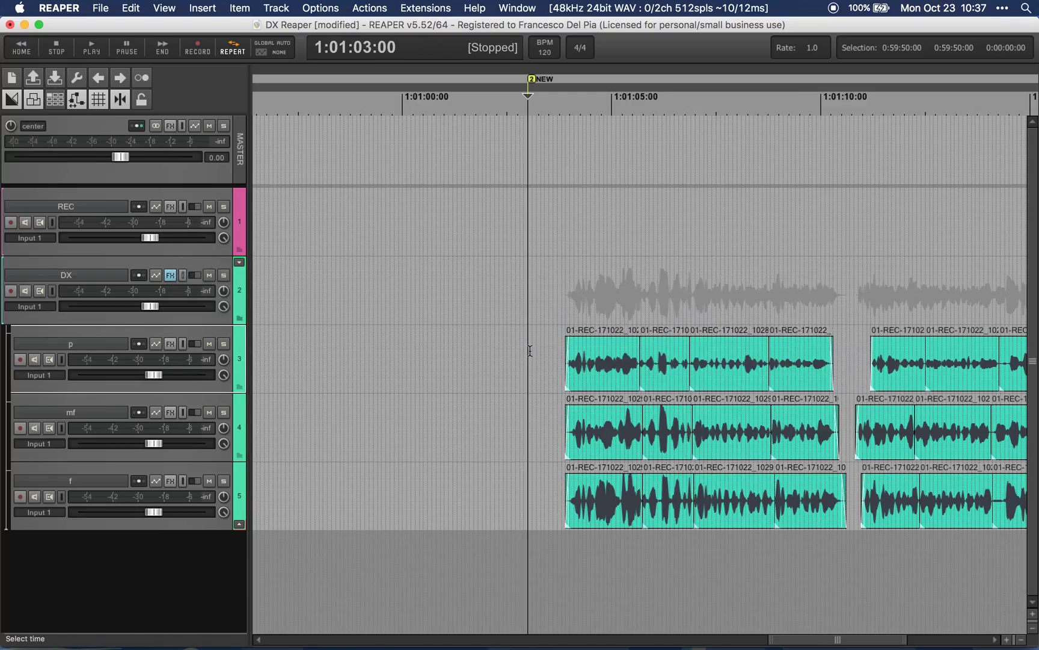
pyautogui.hscroll(5, 529, 348)
pyautogui.click(333, 350)
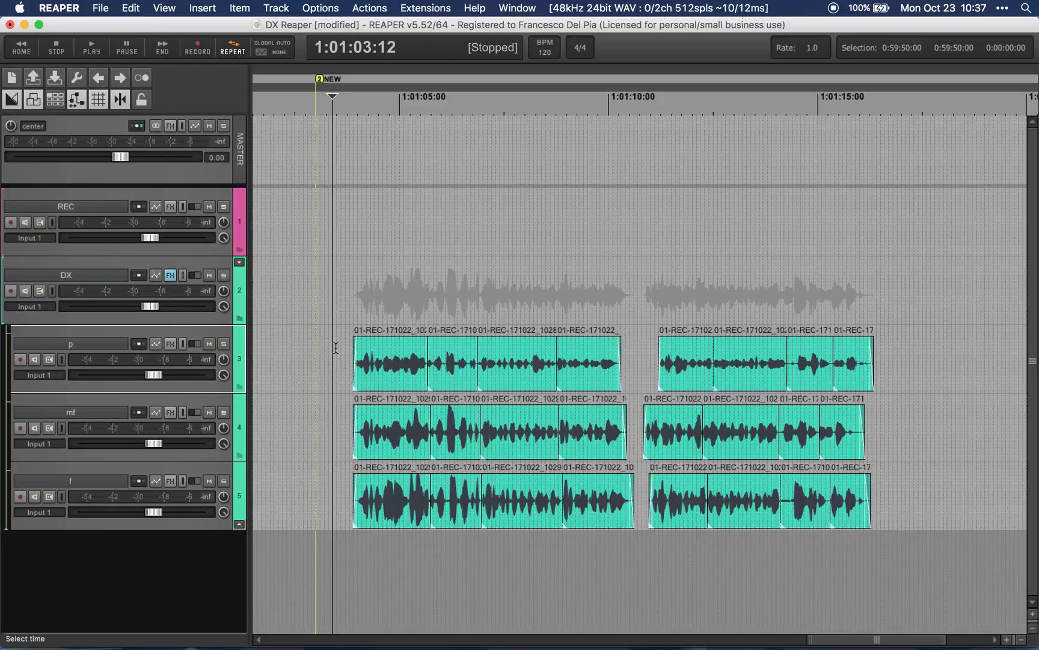
pyautogui.moveTo(328, 267); pyautogui.dragTo(625, 631)
pyautogui.moveTo(655, 271); pyautogui.dragTo(899, 563)
# Step: Select the DX, p, mf and f tracks in turn
pyautogui.click(359, 300)
pyautogui.click(344, 340)
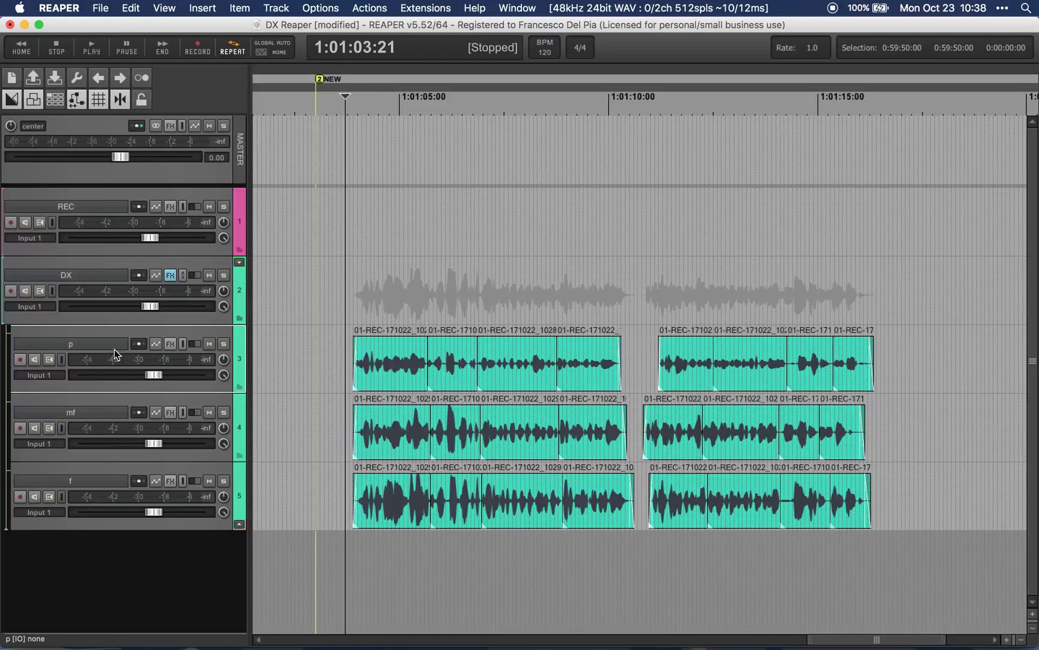
pyautogui.click(135, 409)
pyautogui.click(100, 466)
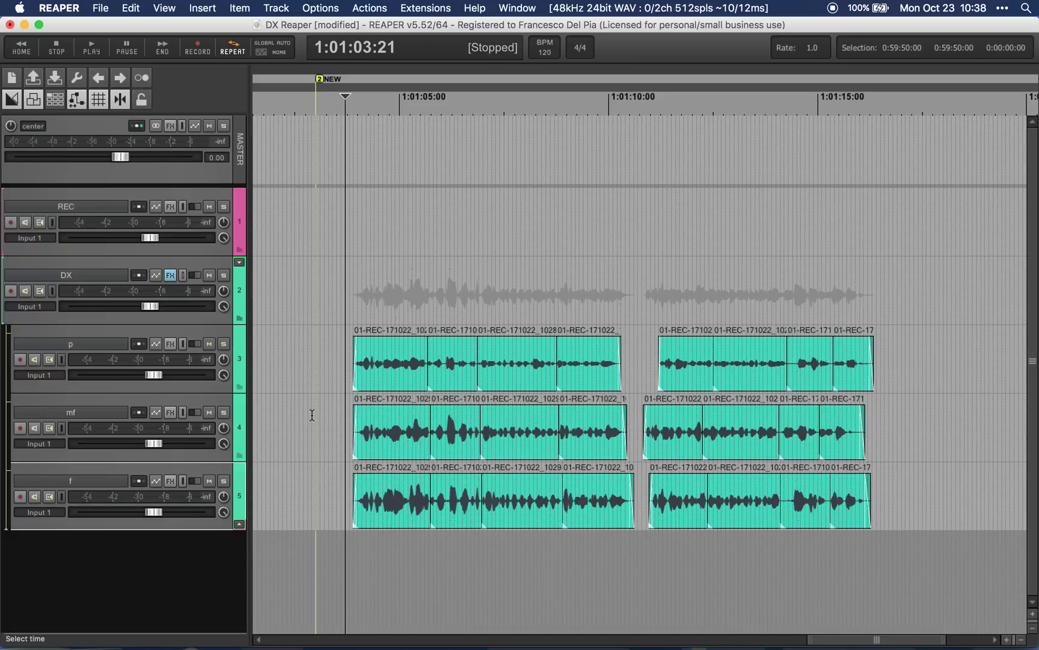
# Step: Zoom into the first group of takes and marquee-select the four p takes
pyautogui.scroll(3, 310, 425)
pyautogui.click(479, 360)
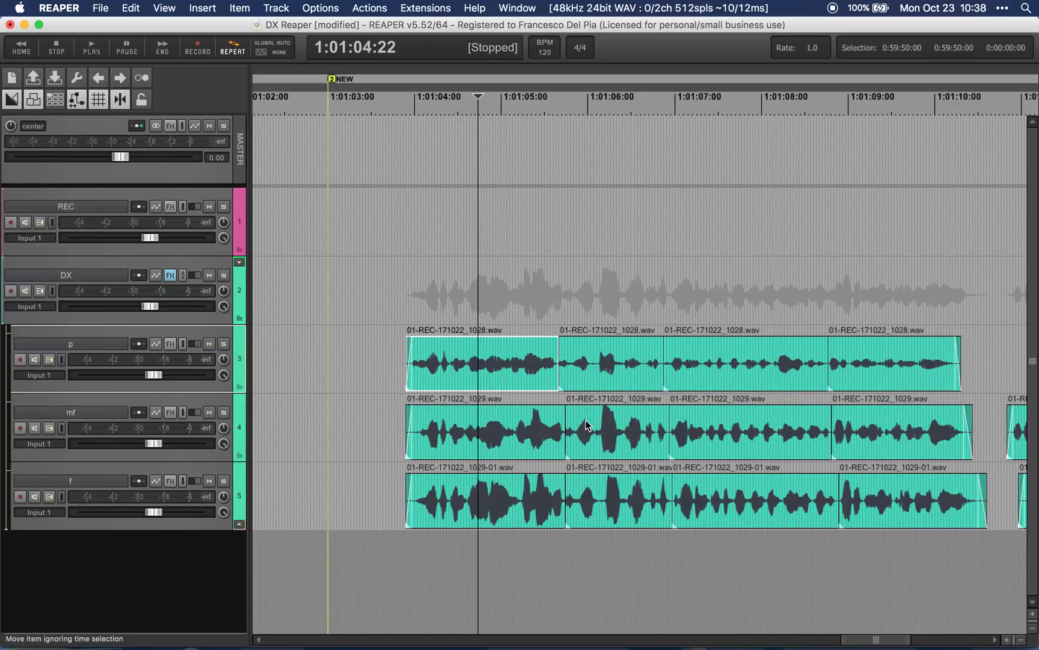
pyautogui.hscroll(2, 421, 361)
pyautogui.click(316, 283)
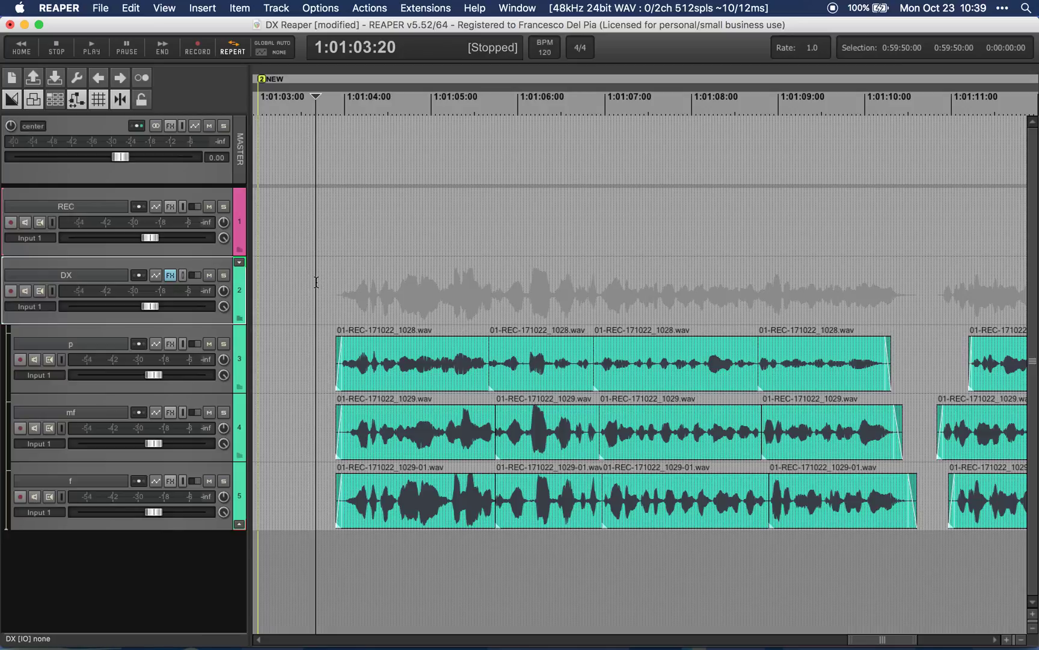
pyautogui.moveTo(393, 288); pyautogui.dragTo(826, 362)
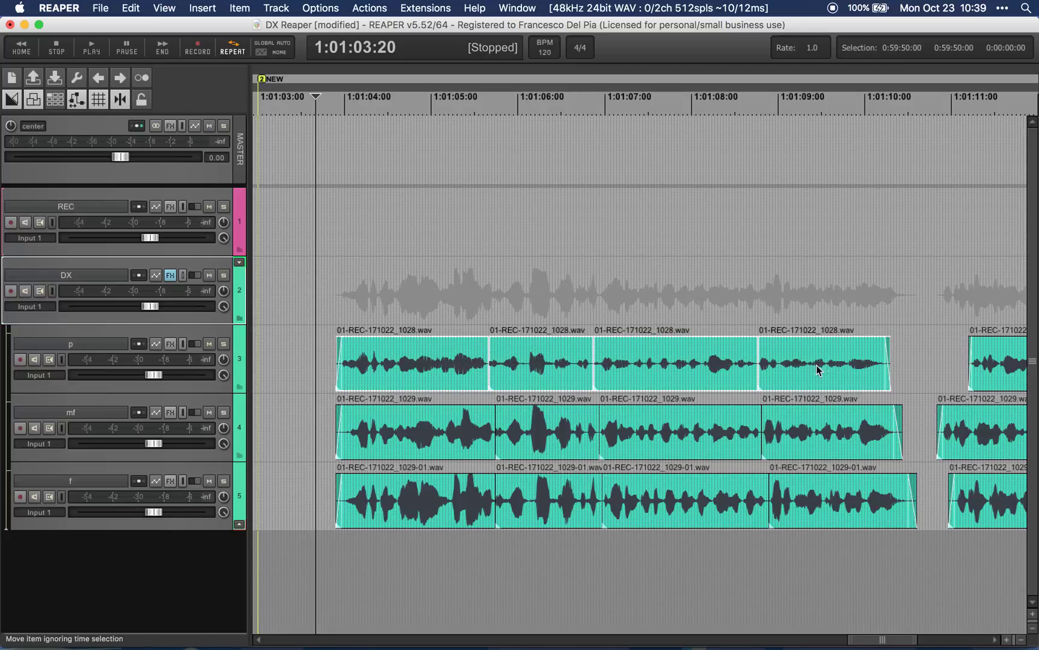
pyautogui.click(493, 303)
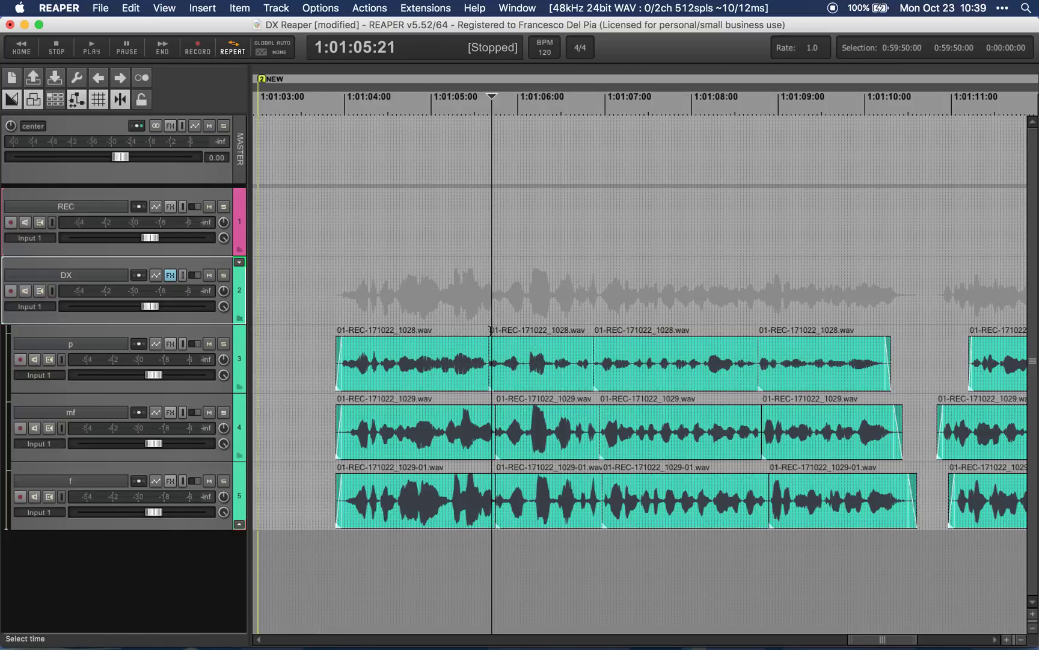
# Step: Select the second take on the p and mf tracks, then return to Unity
pyautogui.click(576, 364)
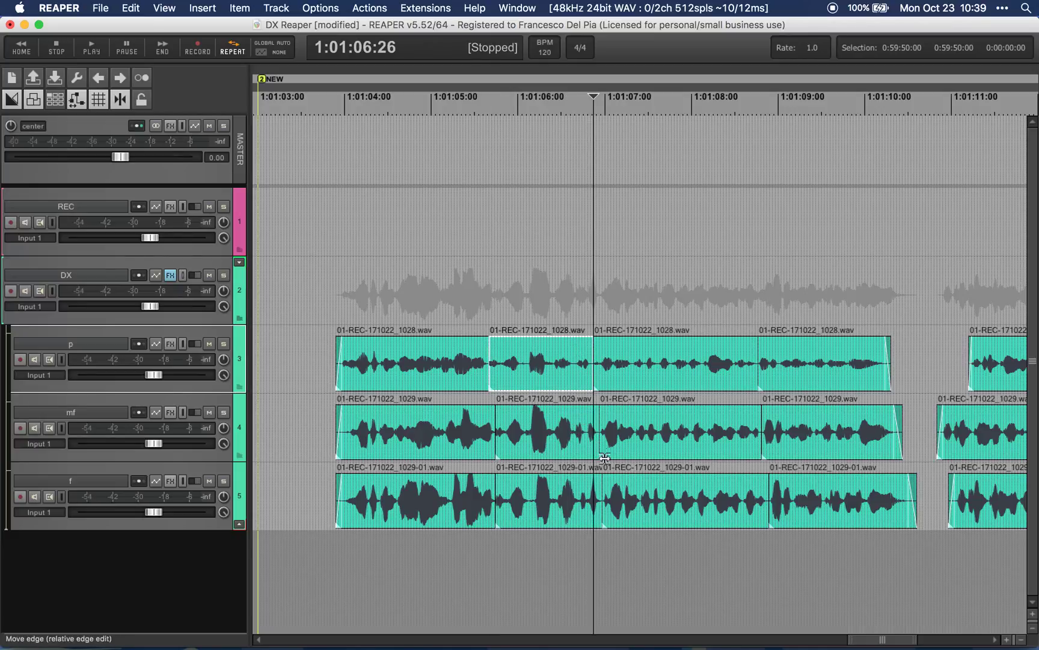
pyautogui.hscroll(-2, 614, 397)
pyautogui.click(639, 417)
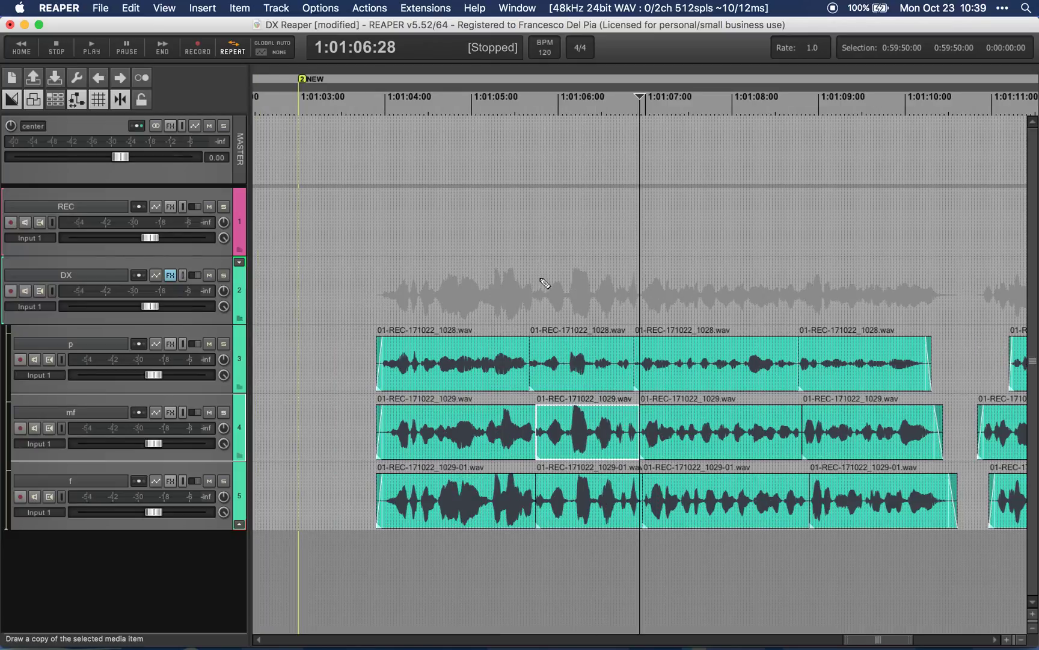
pyautogui.press('super+Tab')
pyautogui.click(349, 343)
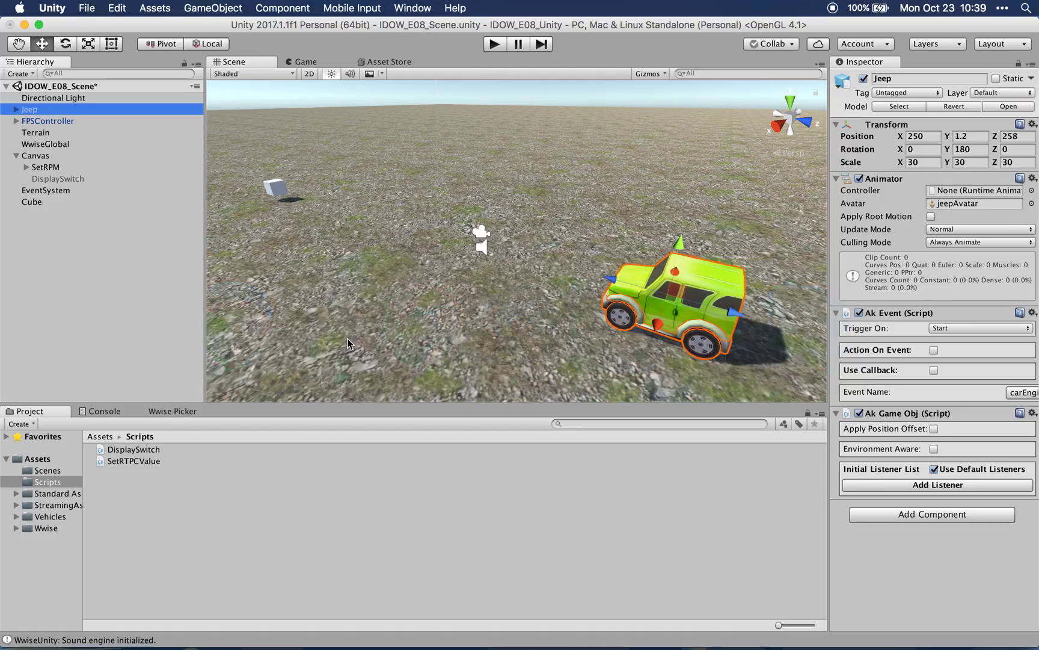
pyautogui.click(54, 179)
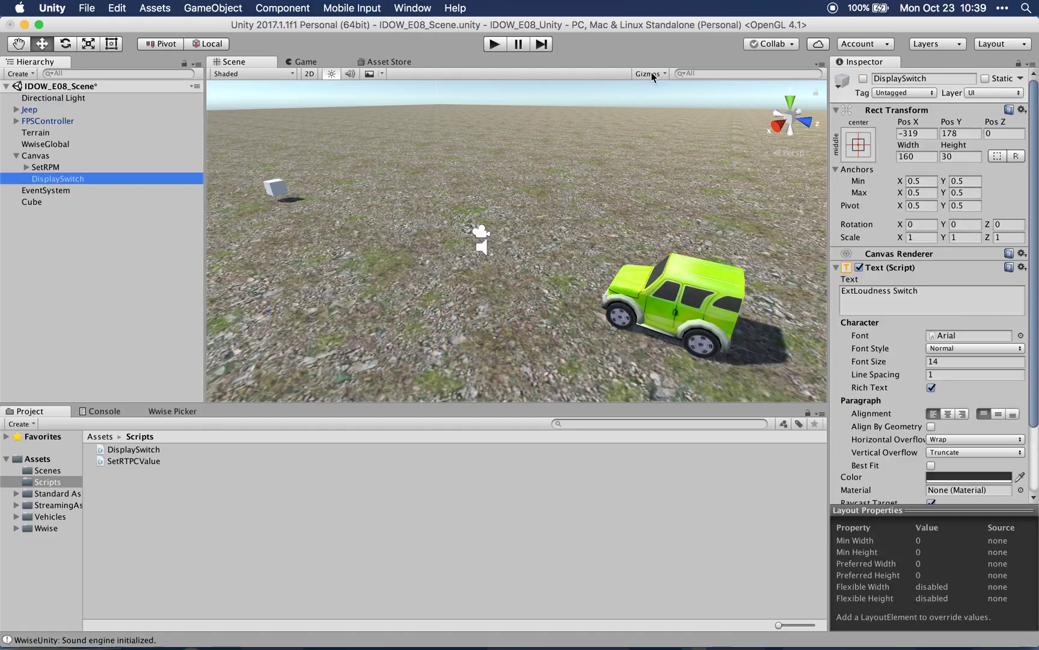
pyautogui.click(864, 80)
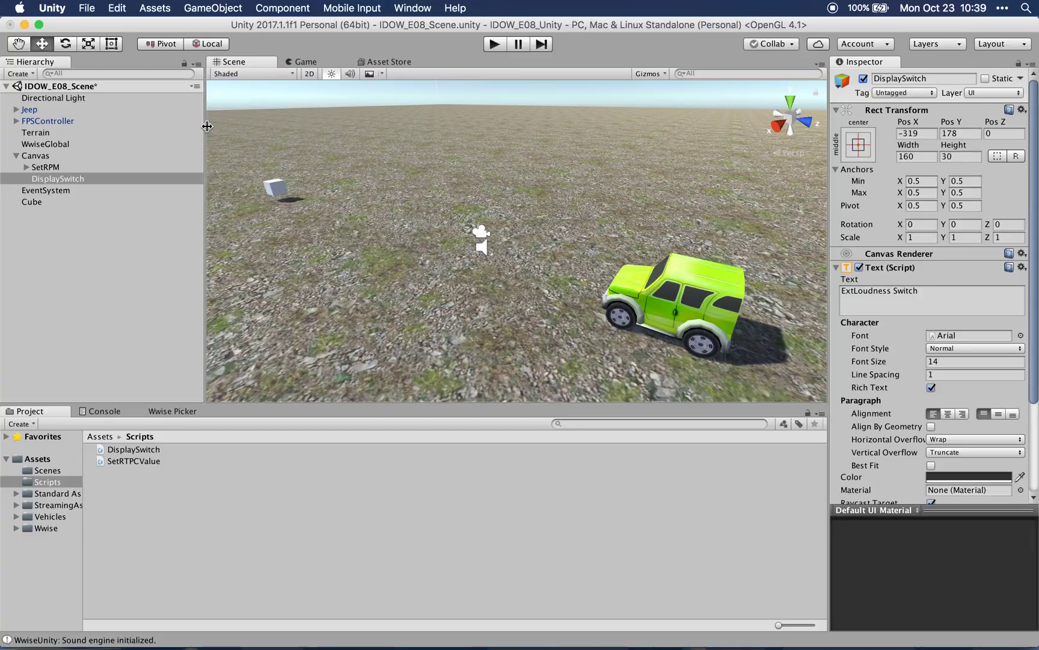
pyautogui.click(306, 61)
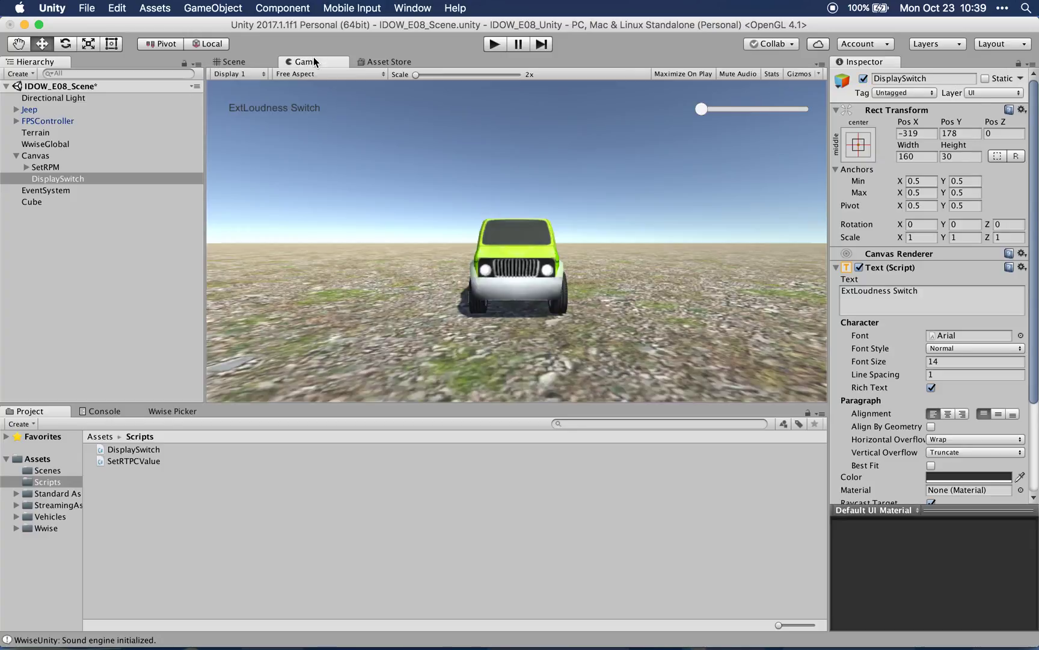
pyautogui.click(243, 62)
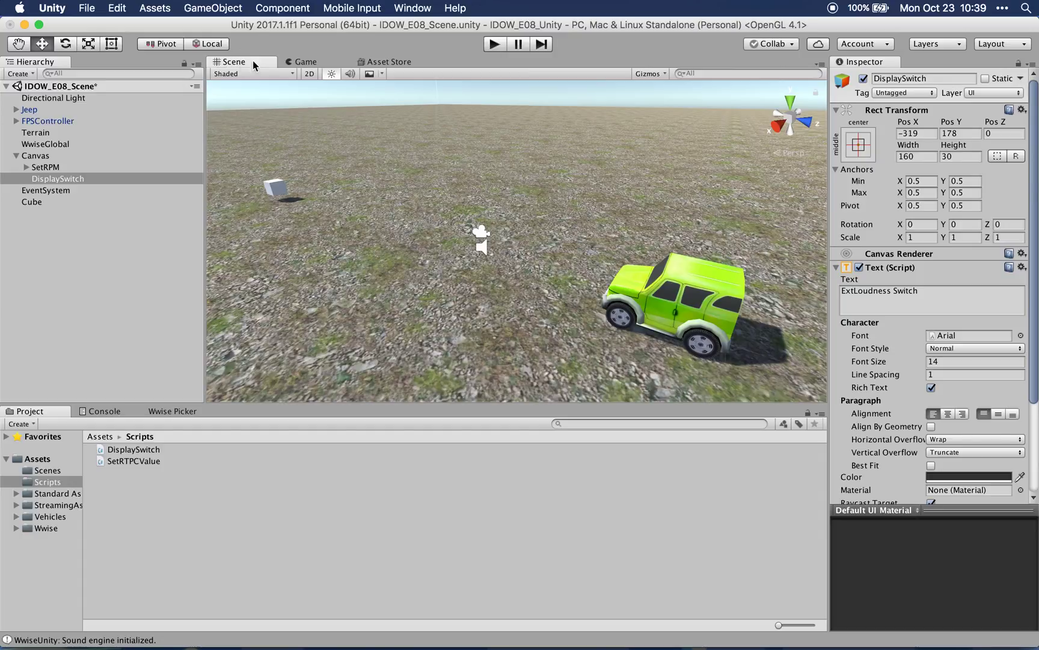
pyautogui.click(496, 44)
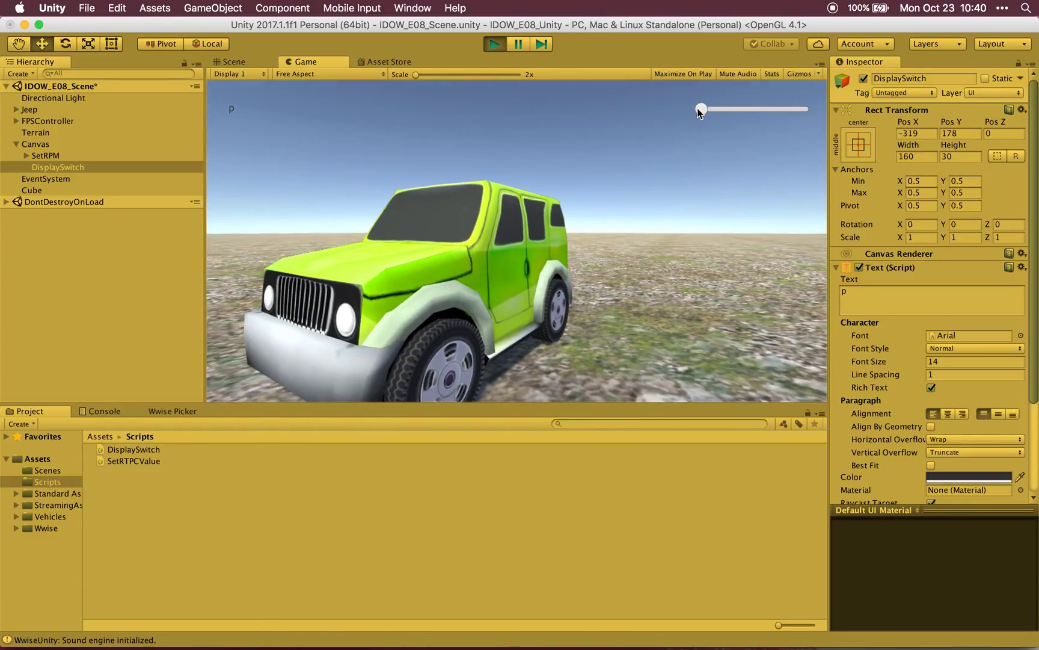
# Step: Drag the loudness slider up through mf to f, then back down through mf to p
pyautogui.moveTo(700, 109); pyautogui.dragTo(748, 109)
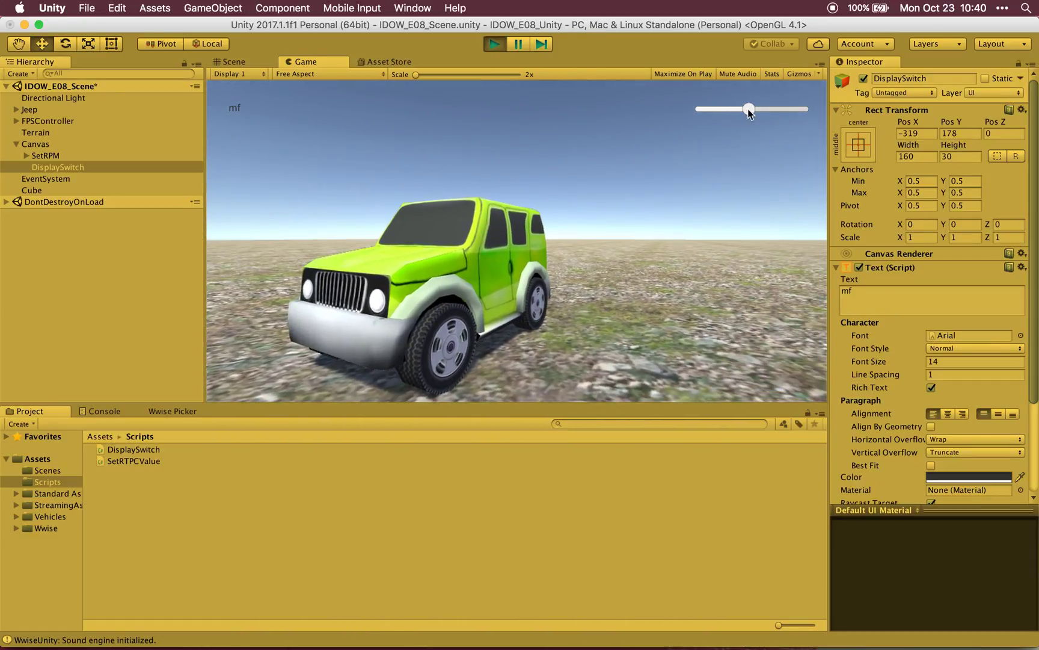
pyautogui.moveTo(750, 109); pyautogui.dragTo(771, 110)
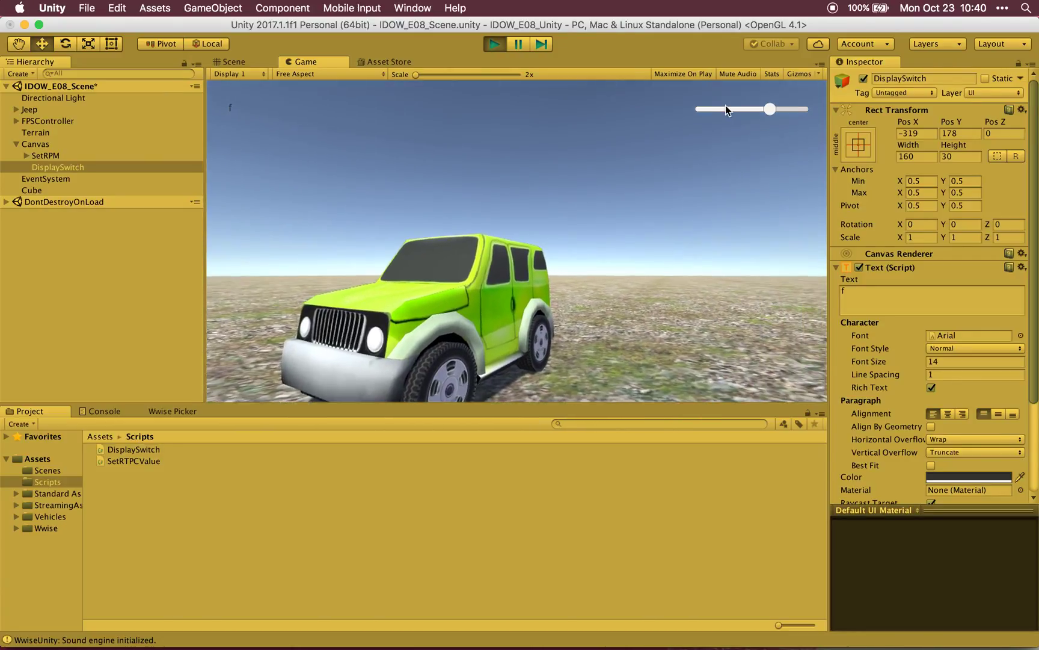
pyautogui.click(771, 109)
pyautogui.moveTo(771, 109); pyautogui.dragTo(733, 113)
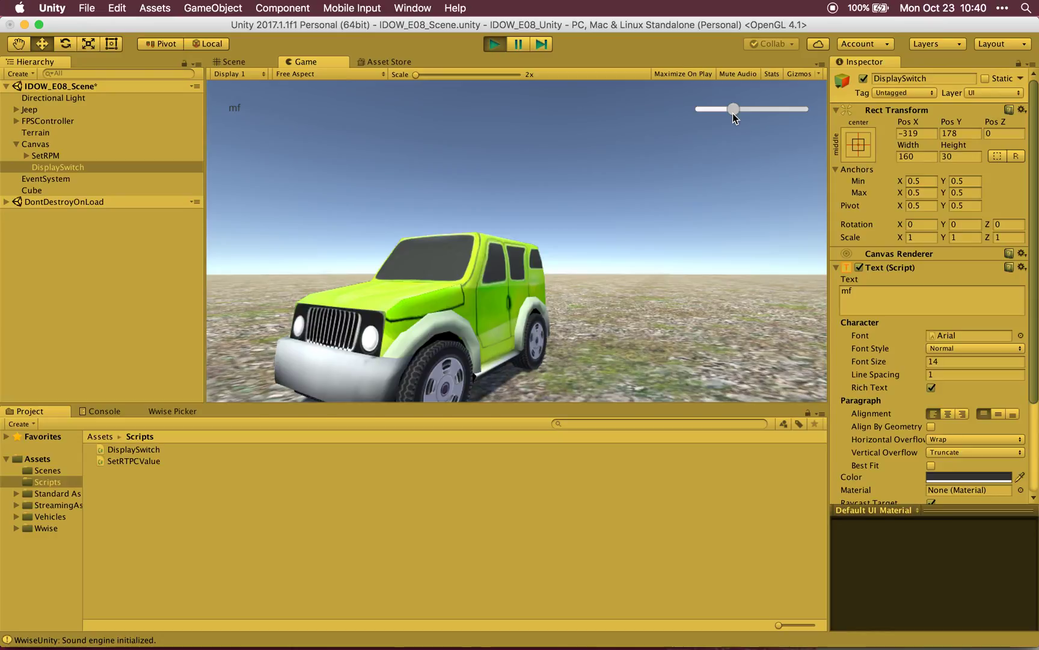
pyautogui.moveTo(732, 114); pyautogui.dragTo(720, 114)
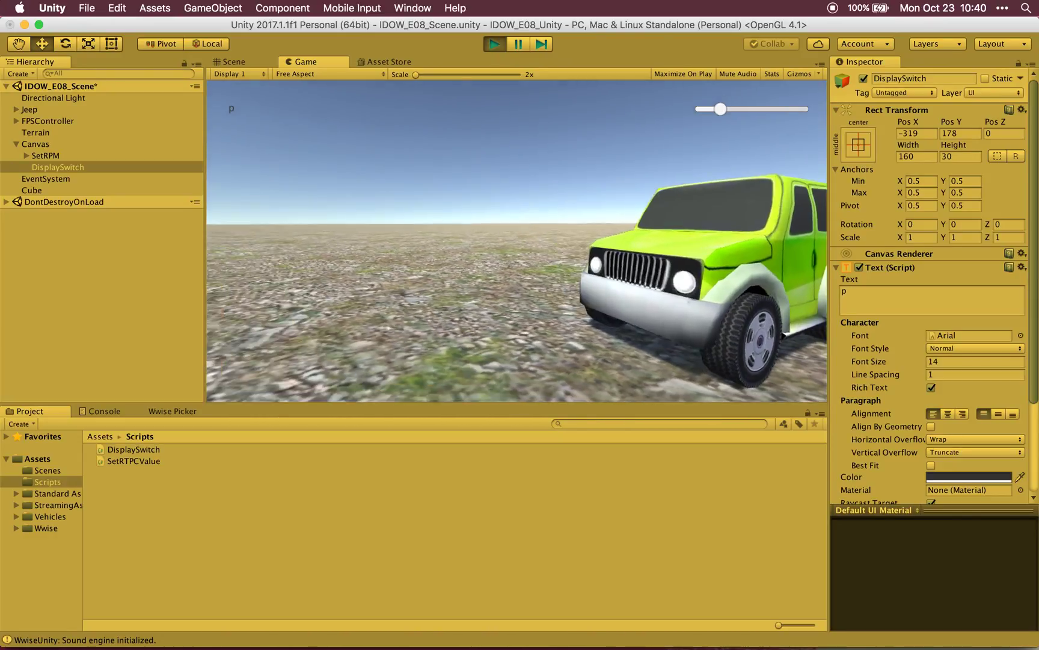
# Step: Walk the player up to the cube to reach f, then exit Play mode
pyautogui.press('w')
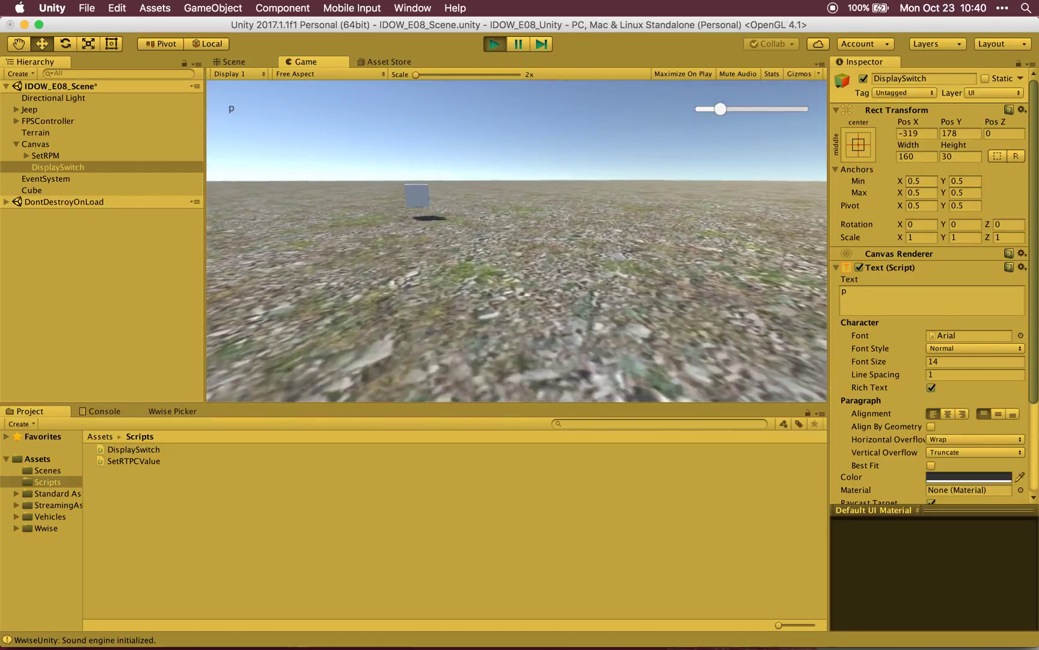
pyautogui.press('w')
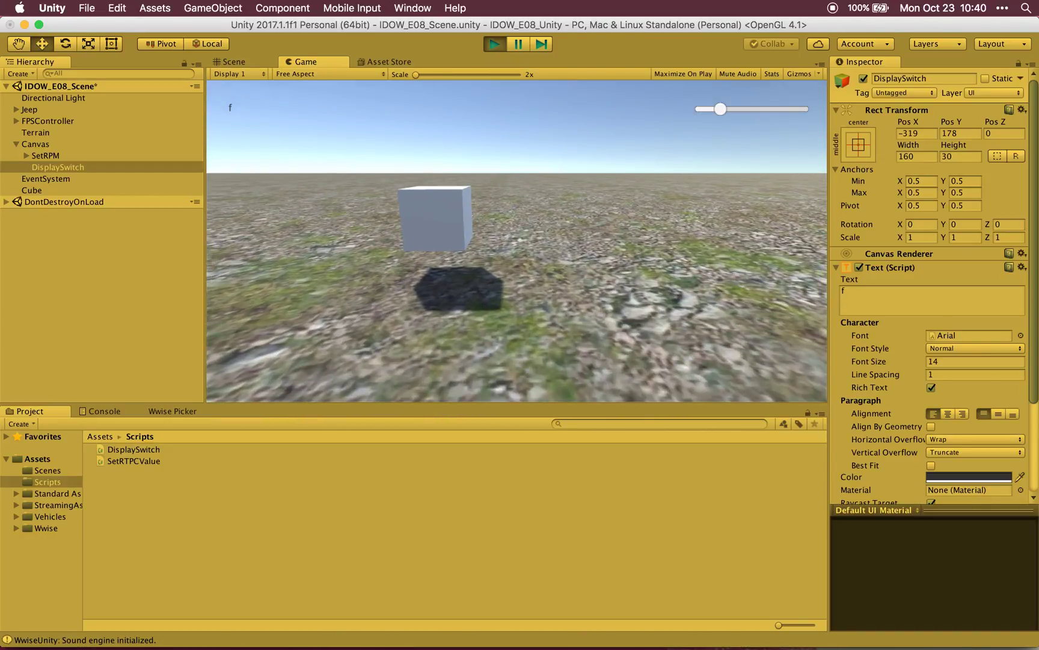
pyautogui.press('w')
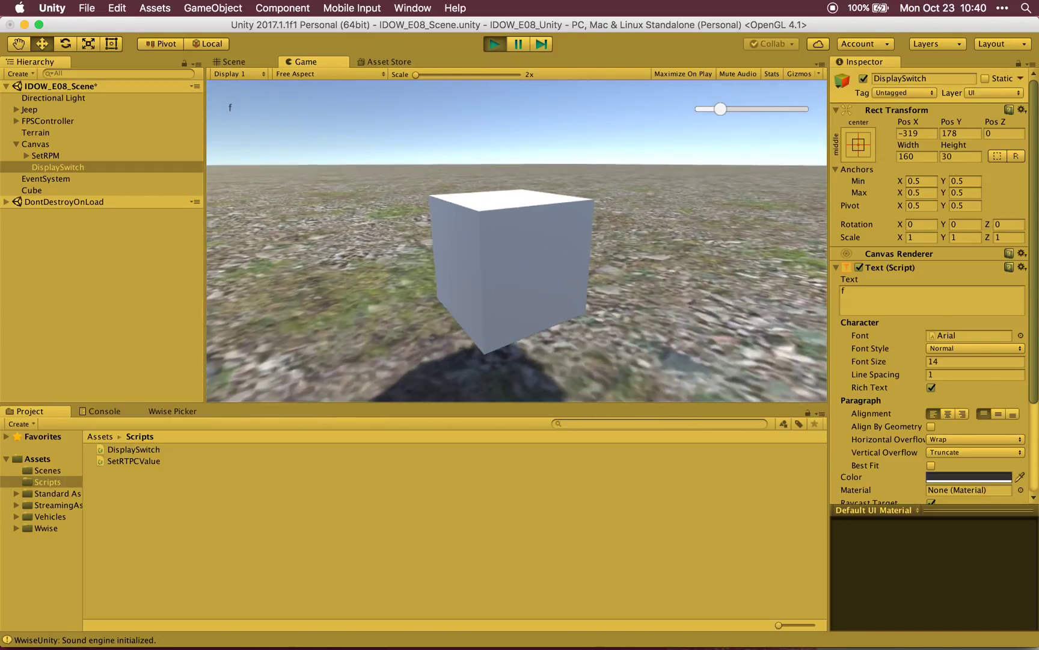
pyautogui.press('super+p')
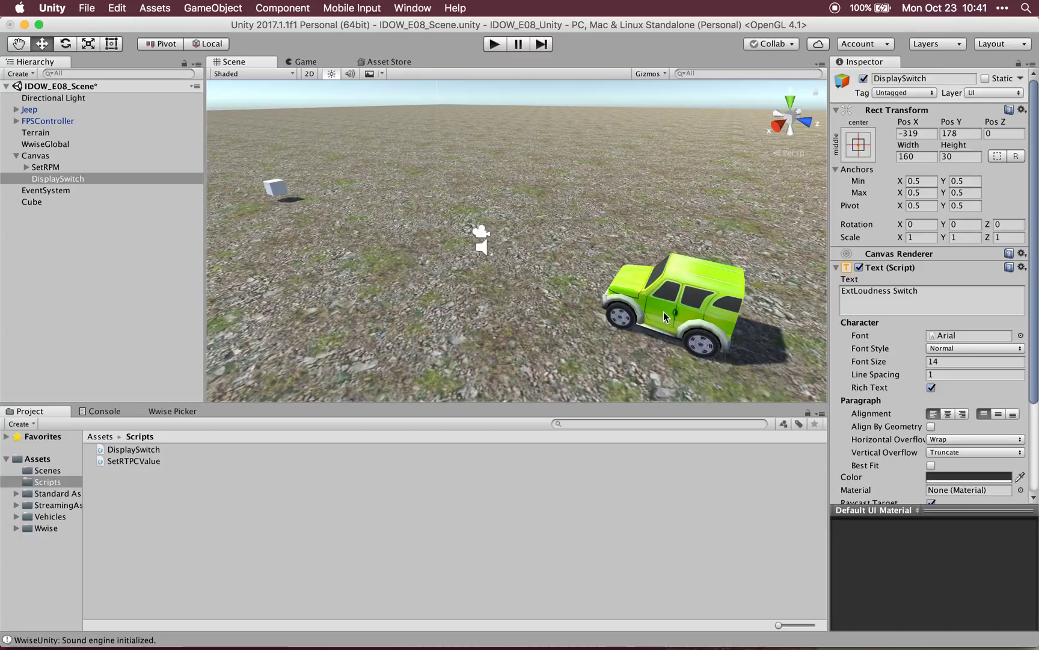
pyautogui.press('super+Tab')
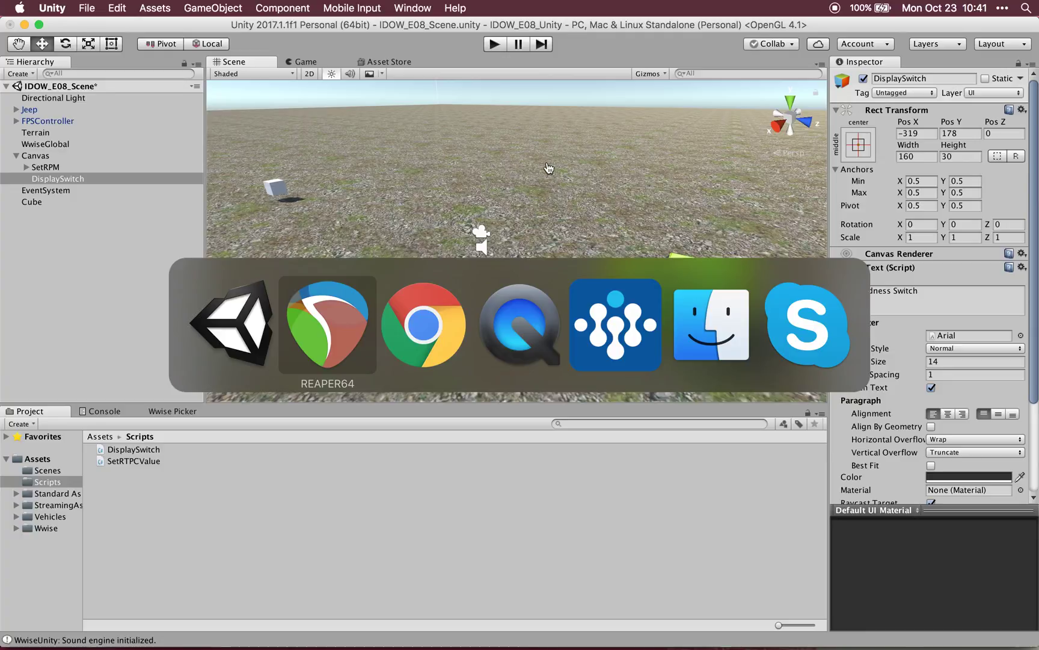
# Step: Bring Wwise forward and inspect the aboutSwitchContainers, _a and _b containers
pyautogui.click(622, 332)
pyautogui.click(107, 247)
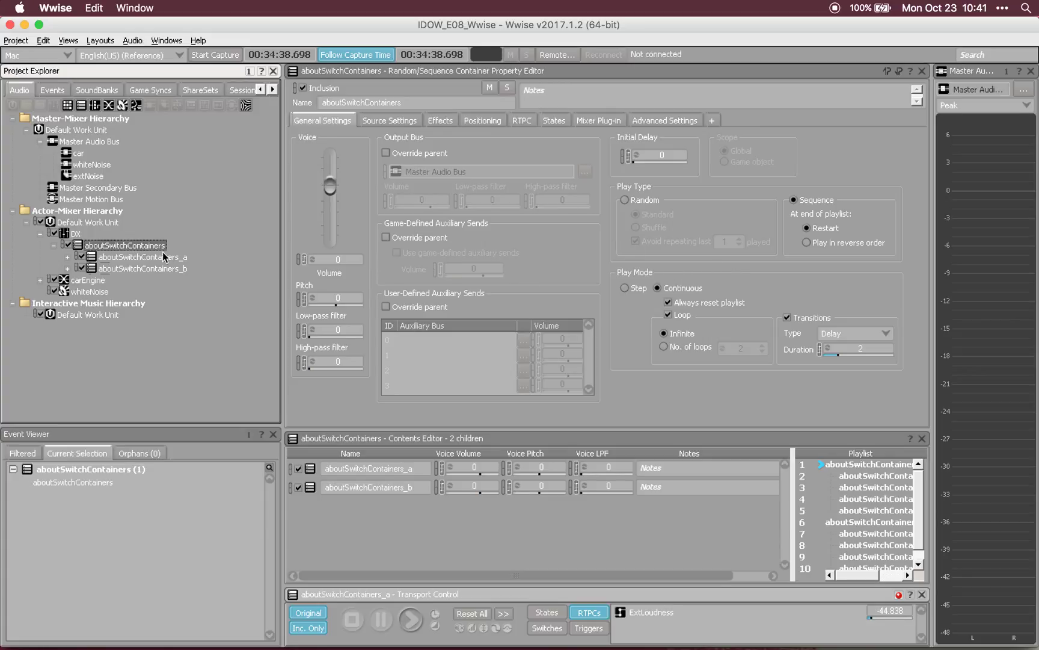
pyautogui.click(139, 257)
pyautogui.click(143, 268)
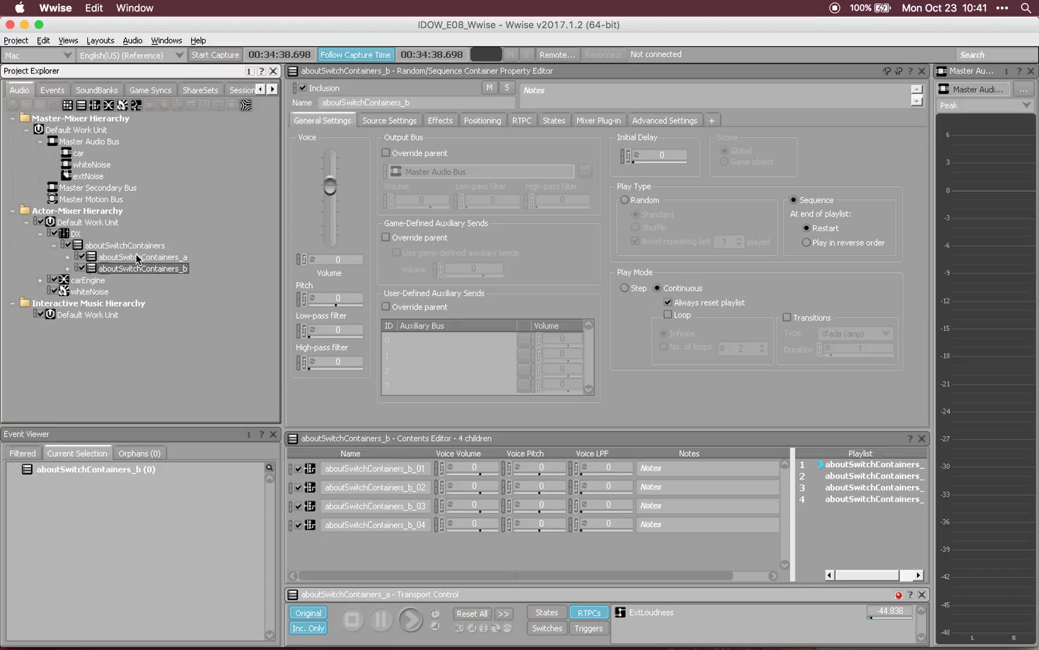
pyautogui.click(159, 258)
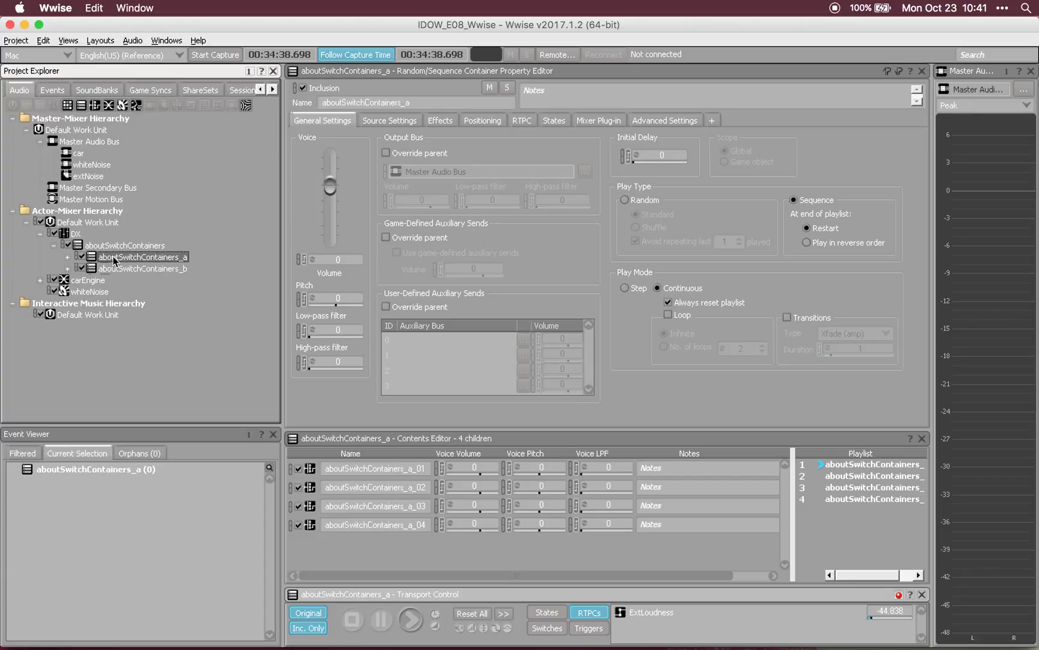
# Step: Expand aboutSwitchContainers_a and _b and select the aboutSwitchContainers_a_01 switch container
pyautogui.click(67, 258)
pyautogui.click(68, 314)
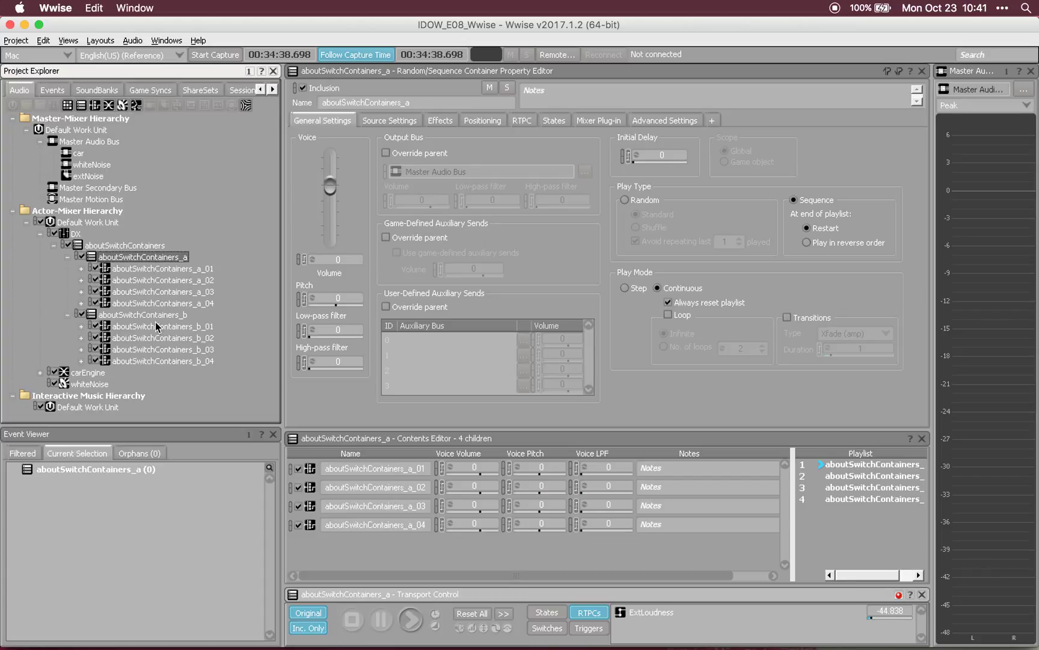
pyautogui.click(176, 269)
pyautogui.press('super+Tab')
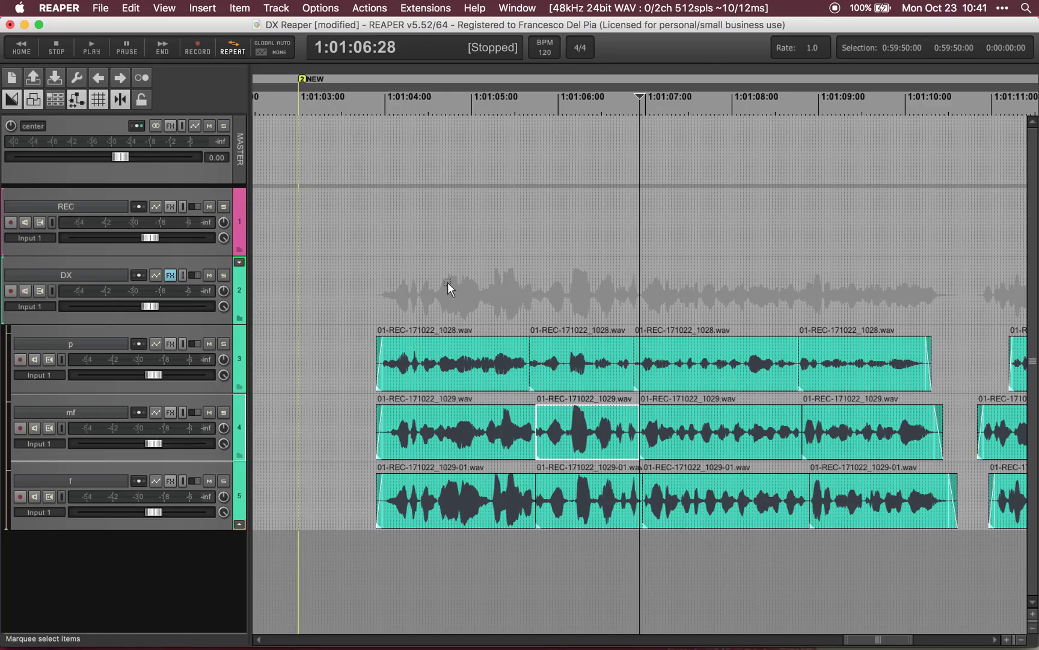
# Step: Select the first, second and third matching phrases across the p, mf and f takes
pyautogui.moveTo(447, 281); pyautogui.dragTo(447, 585)
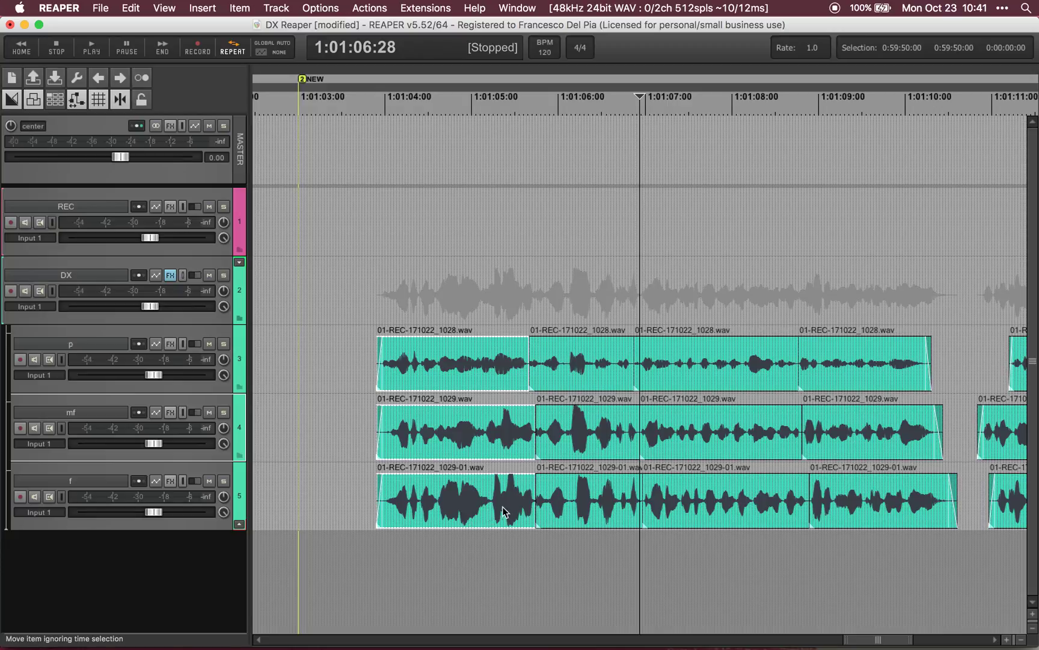
pyautogui.moveTo(585, 291); pyautogui.dragTo(590, 583)
pyautogui.moveTo(710, 276); pyautogui.dragTo(728, 605)
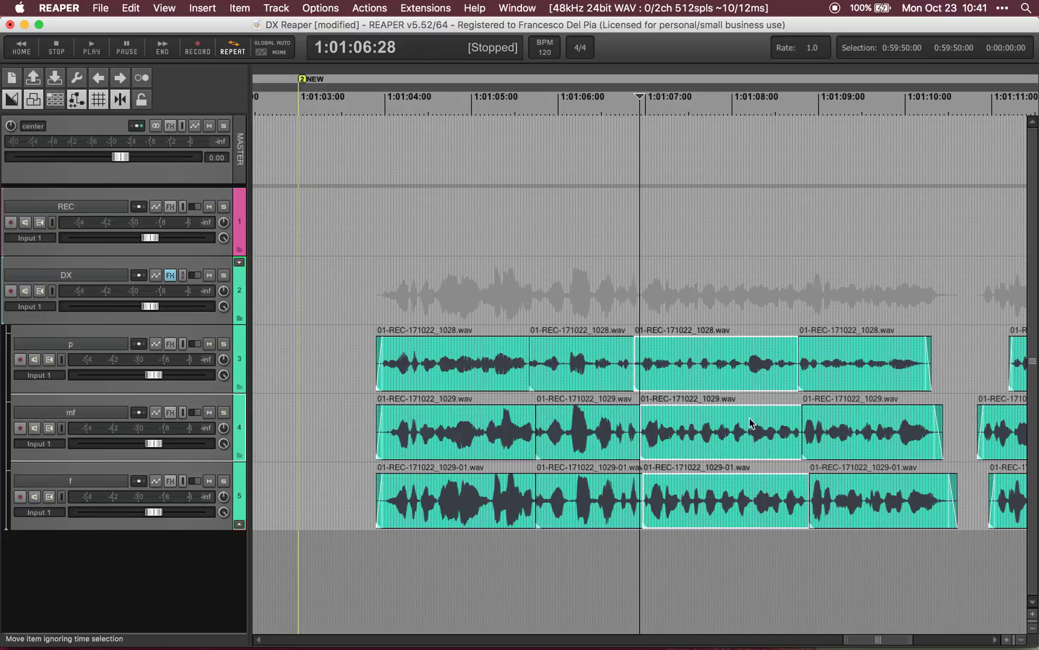
pyautogui.click(348, 354)
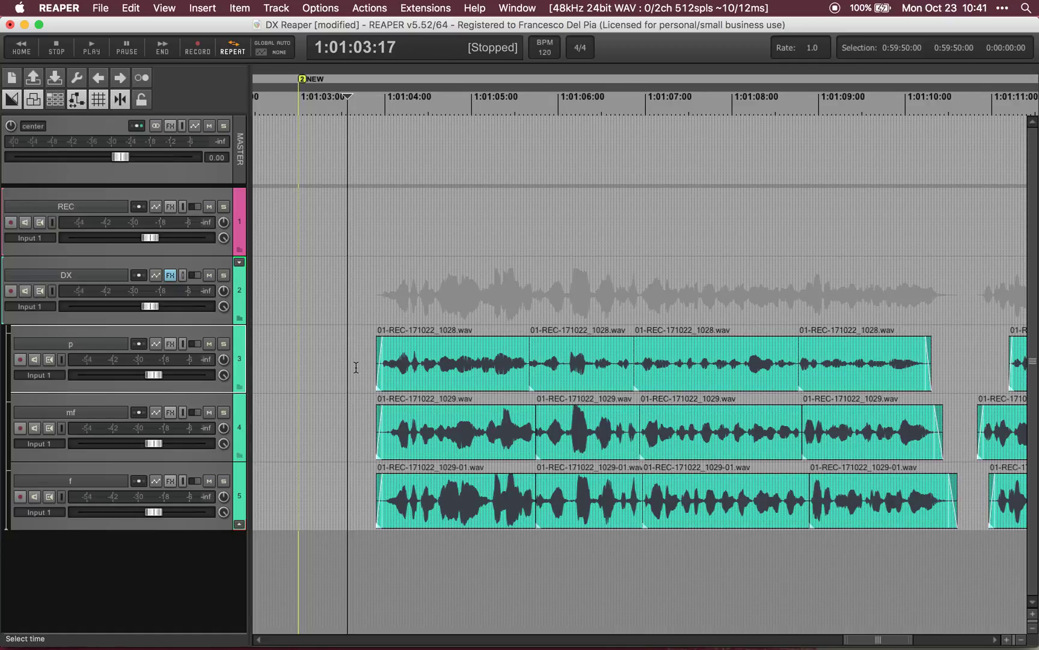
pyautogui.hscroll(2, 480, 418)
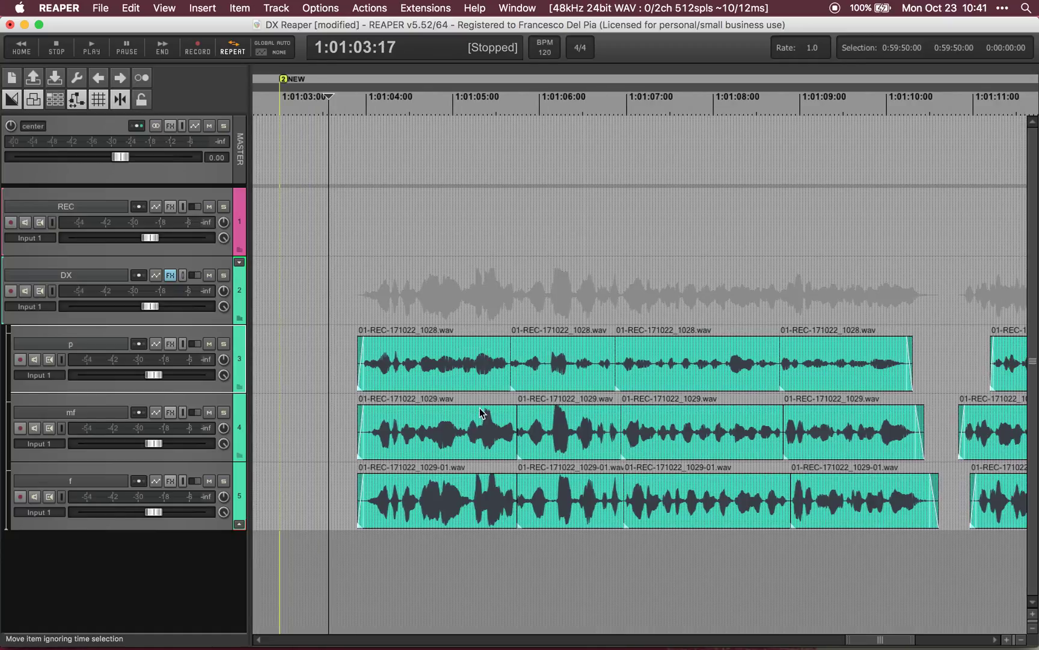
# Step: Mute all p items but the first, then audition the first and second p phrases
pyautogui.doubleClick(335, 355)
pyautogui.hotkey('ctrl', 'm')
pyautogui.press('space')
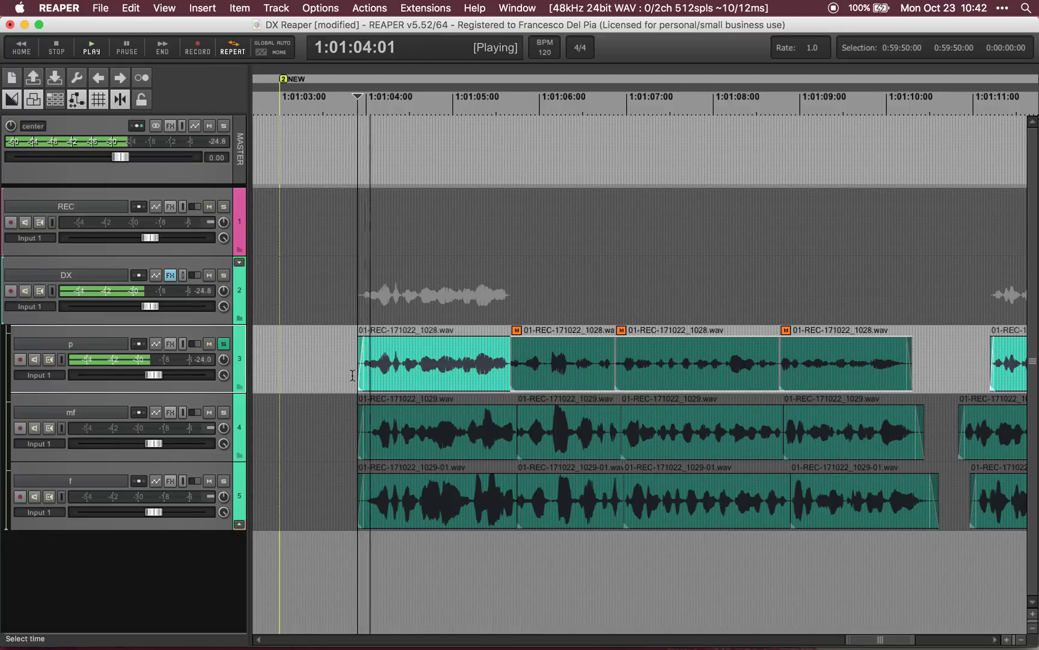
pyautogui.press('space')
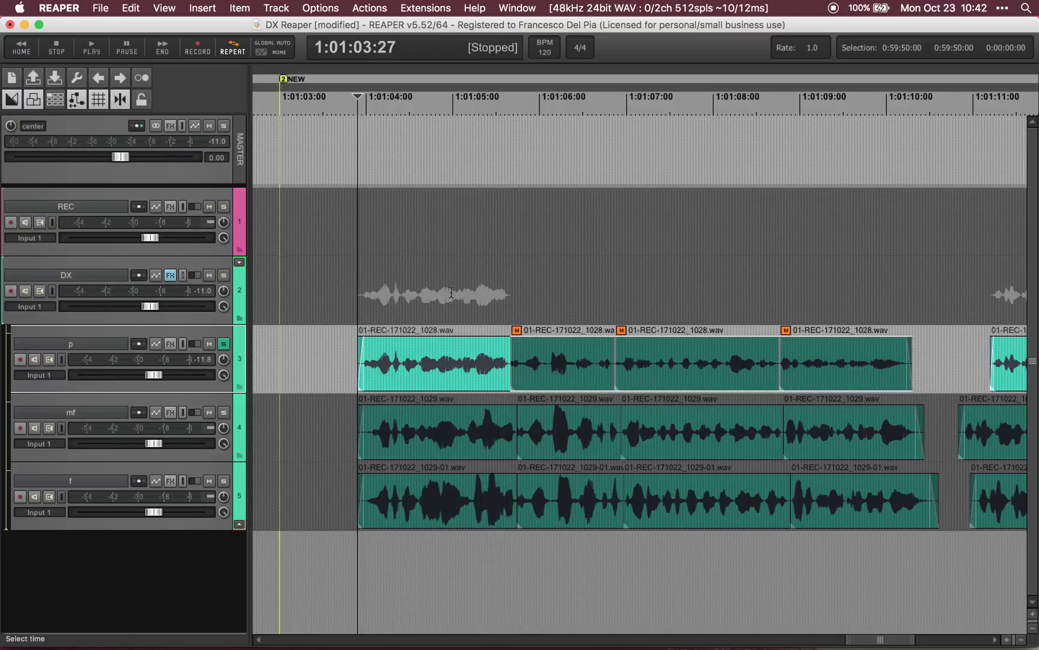
pyautogui.click(551, 361)
pyautogui.press('space')
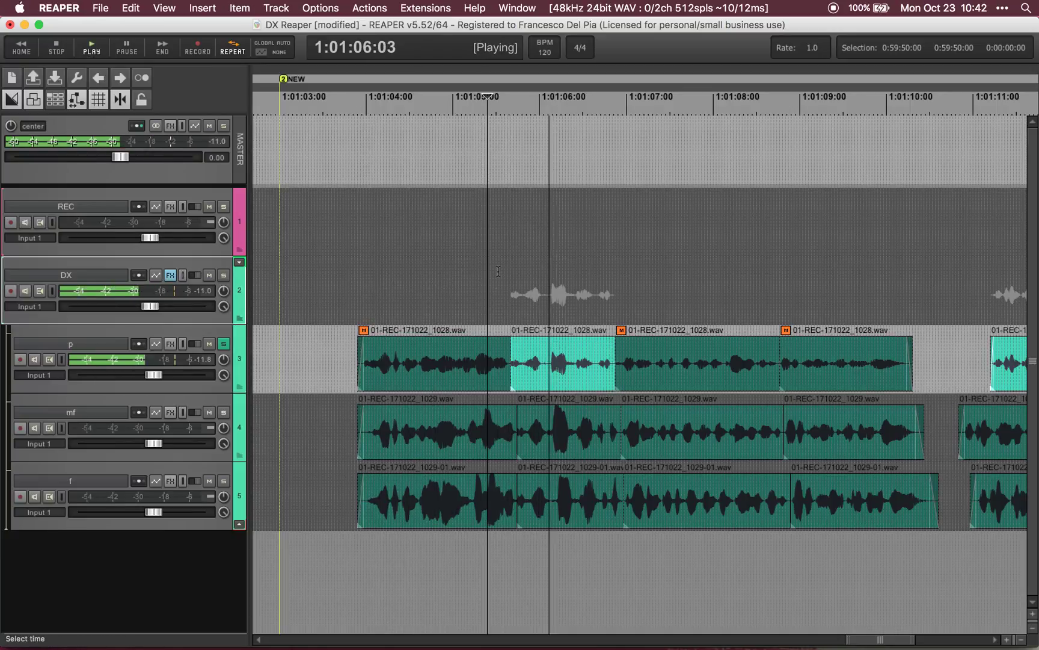
pyautogui.press('space')
# Step: Audition the third and fourth p phrases on their own
pyautogui.click(682, 362)
pyautogui.press('space')
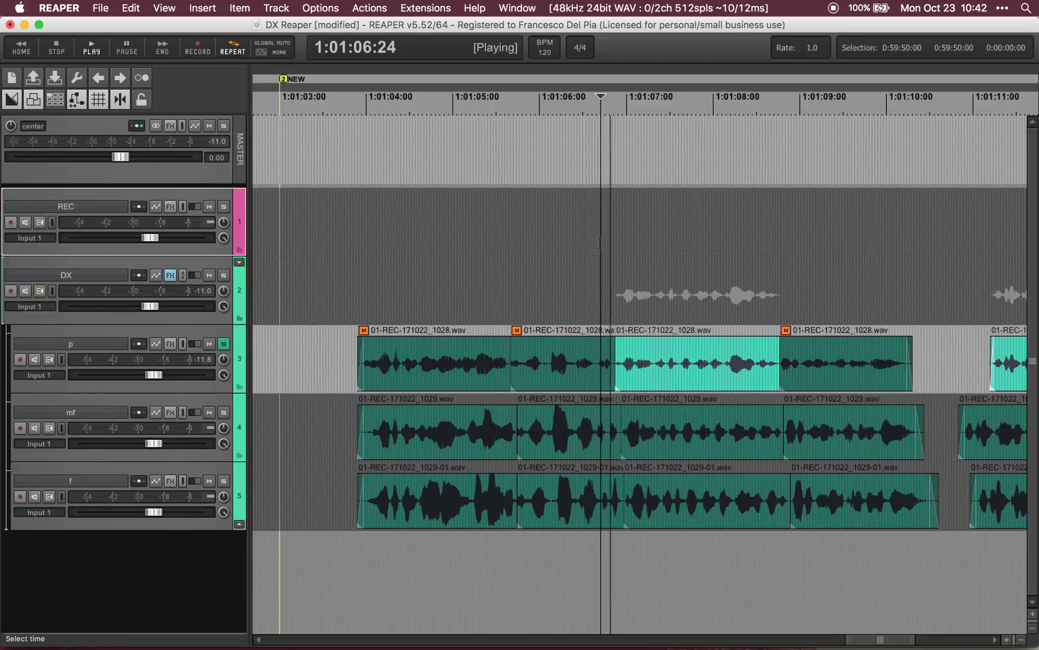
pyautogui.press('space')
pyautogui.click(800, 361)
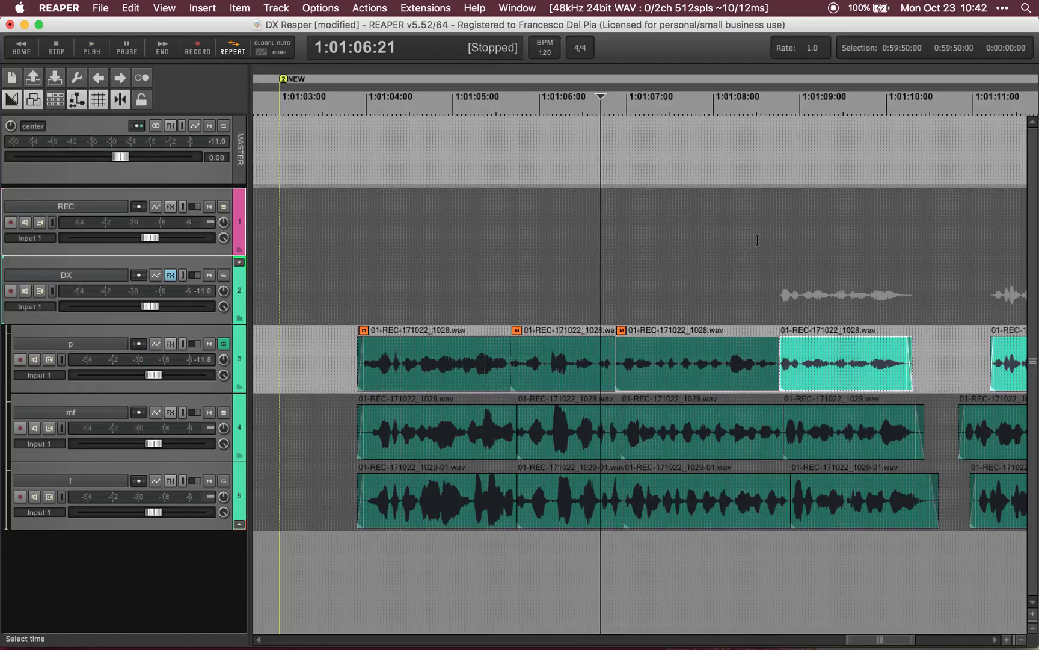
pyautogui.click(748, 292)
pyautogui.press('space')
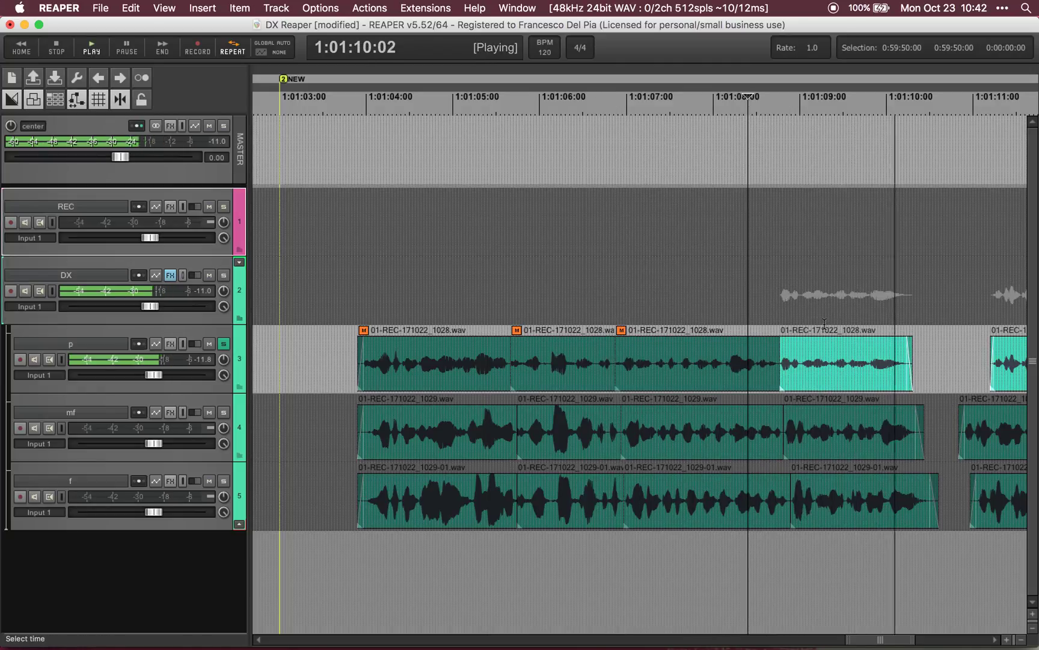
pyautogui.press('space')
# Step: Unmute the first three p phrases
pyautogui.moveTo(377, 304); pyautogui.dragTo(708, 352)
pyautogui.click(708, 353)
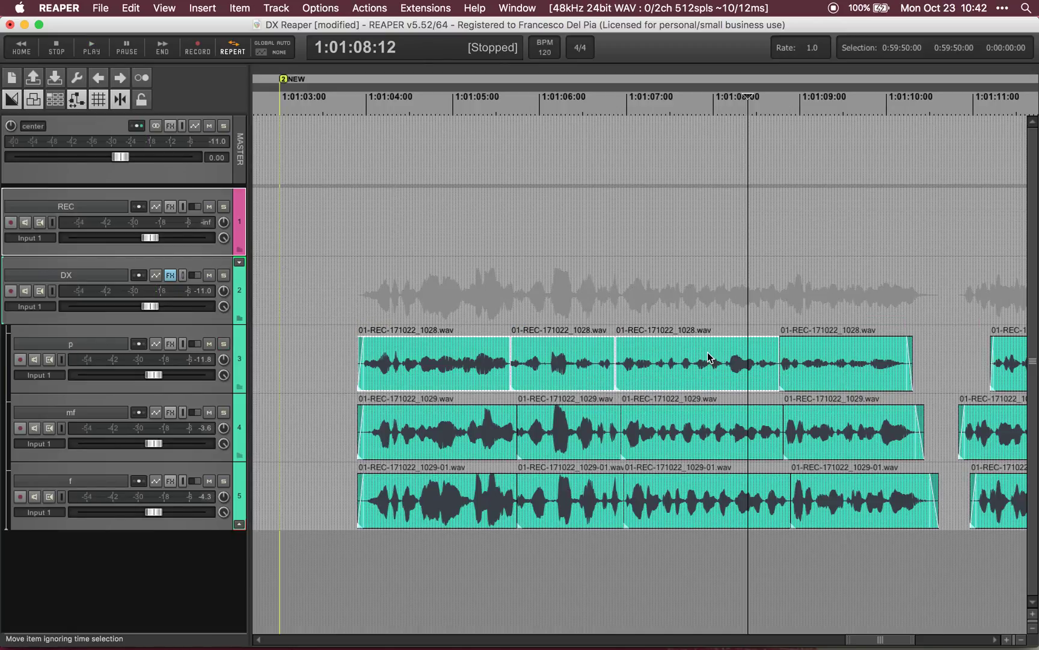
pyautogui.scroll(5, 662, 361)
pyautogui.scroll(-5, 662, 361)
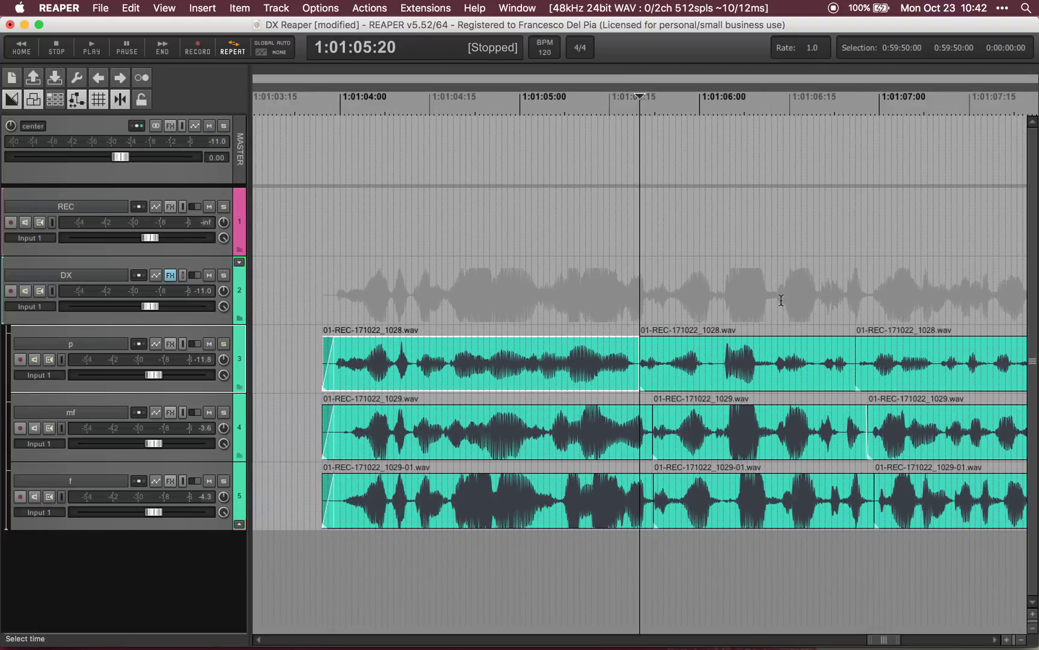
pyautogui.scroll(-2, 833, 268)
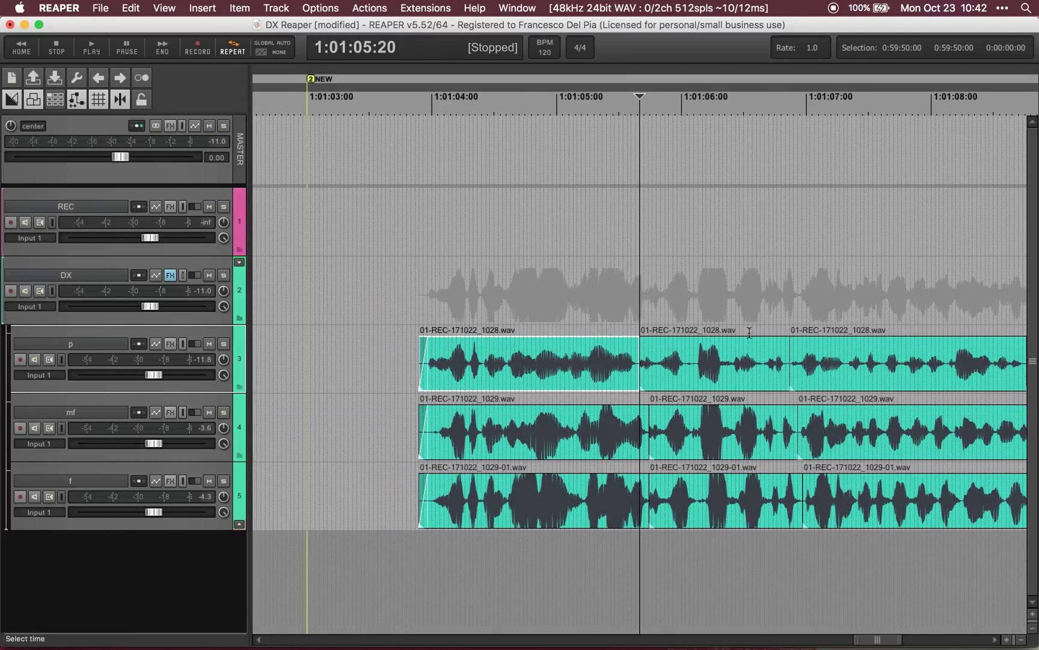
pyautogui.click(750, 333)
pyautogui.press('space')
pyautogui.click(751, 355)
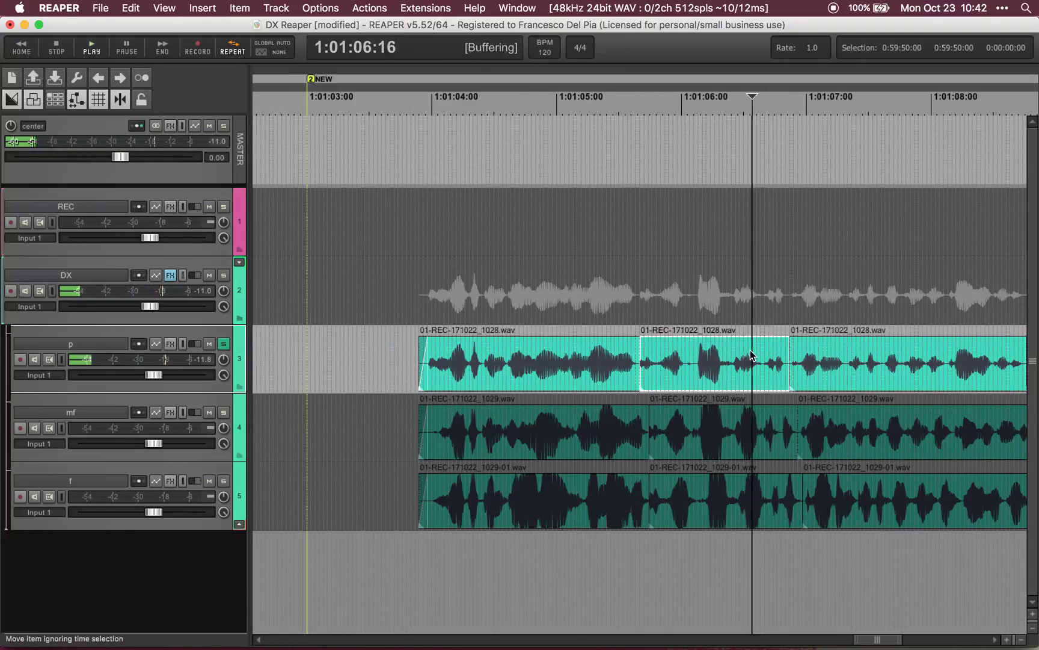
pyautogui.click(773, 358)
pyautogui.press('space')
pyautogui.click(772, 355)
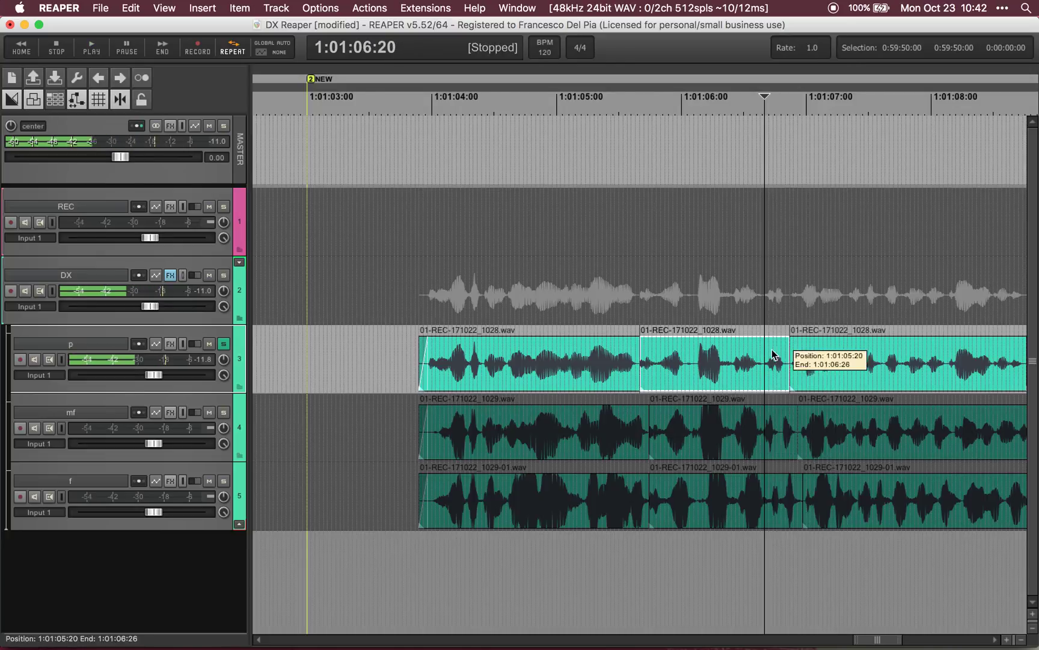
pyautogui.scroll(2, 773, 354)
pyautogui.click(641, 357)
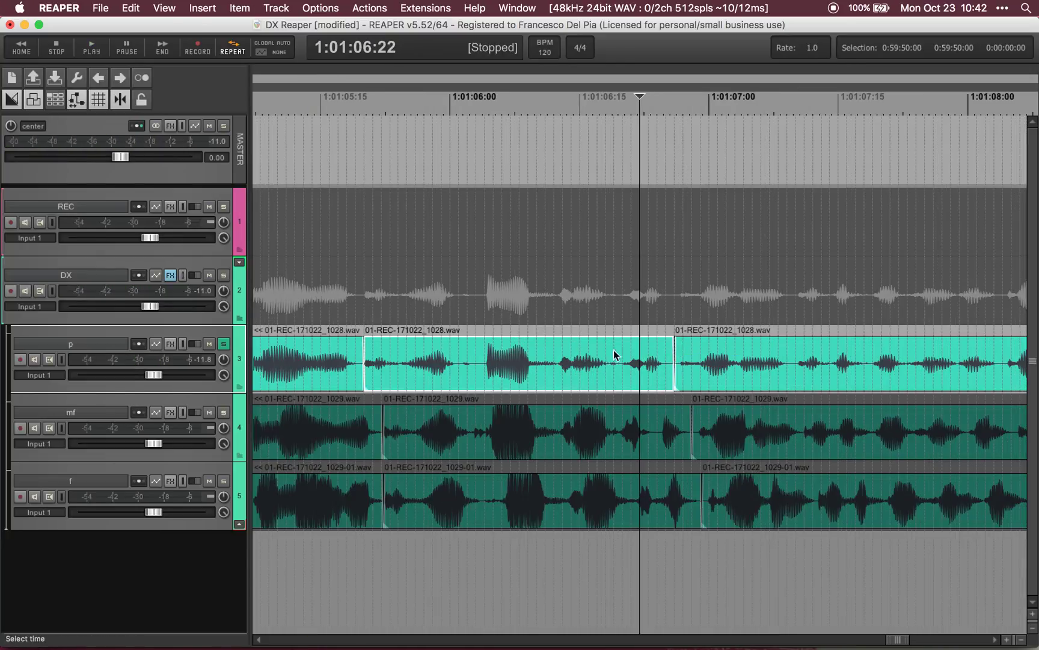
pyautogui.click(718, 357)
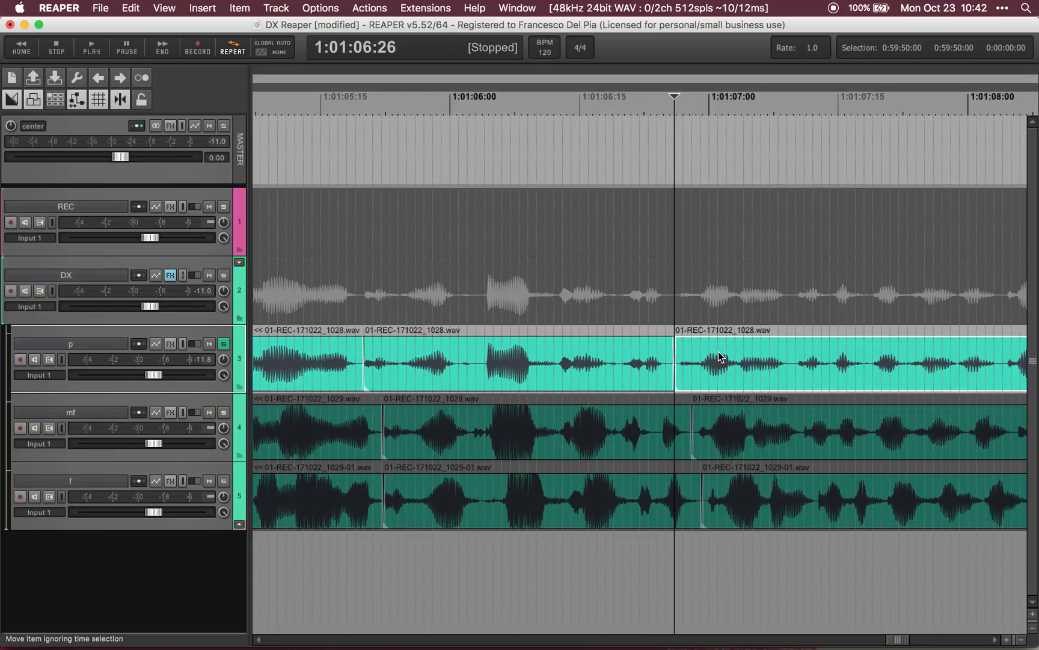
pyautogui.press('space')
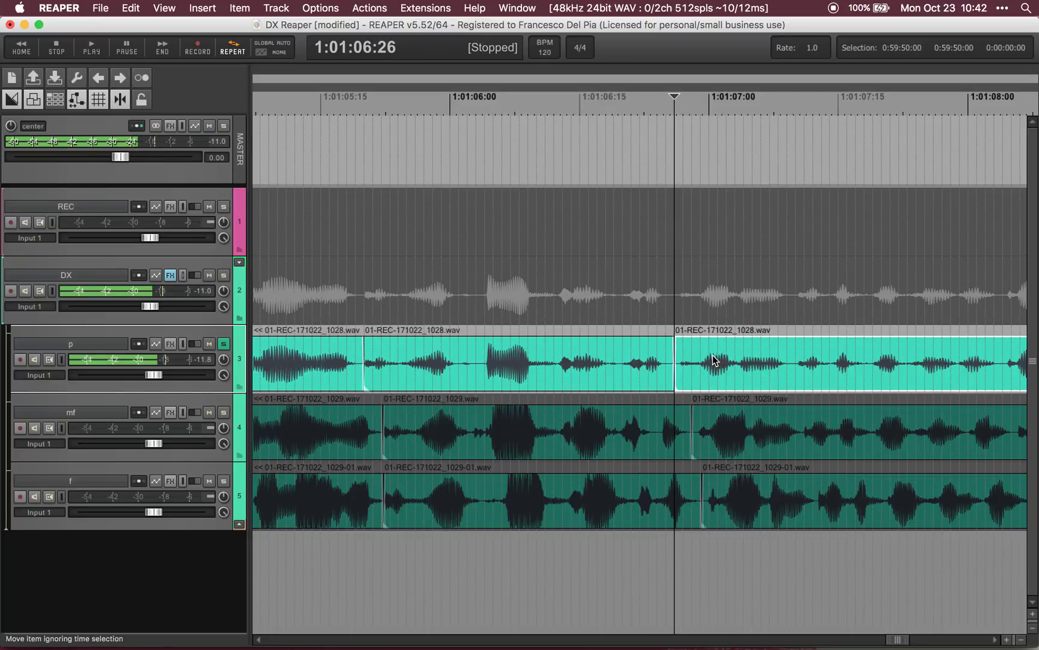
pyautogui.press('space')
pyautogui.hotkey('ctrl', 'Left')
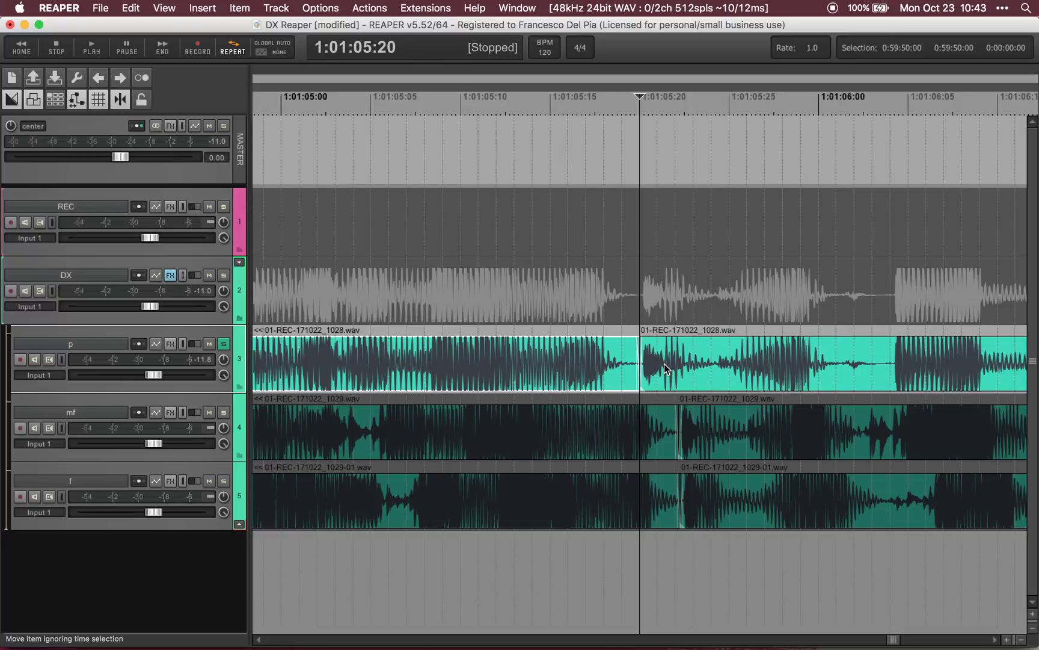
pyautogui.scroll(2, 666, 368)
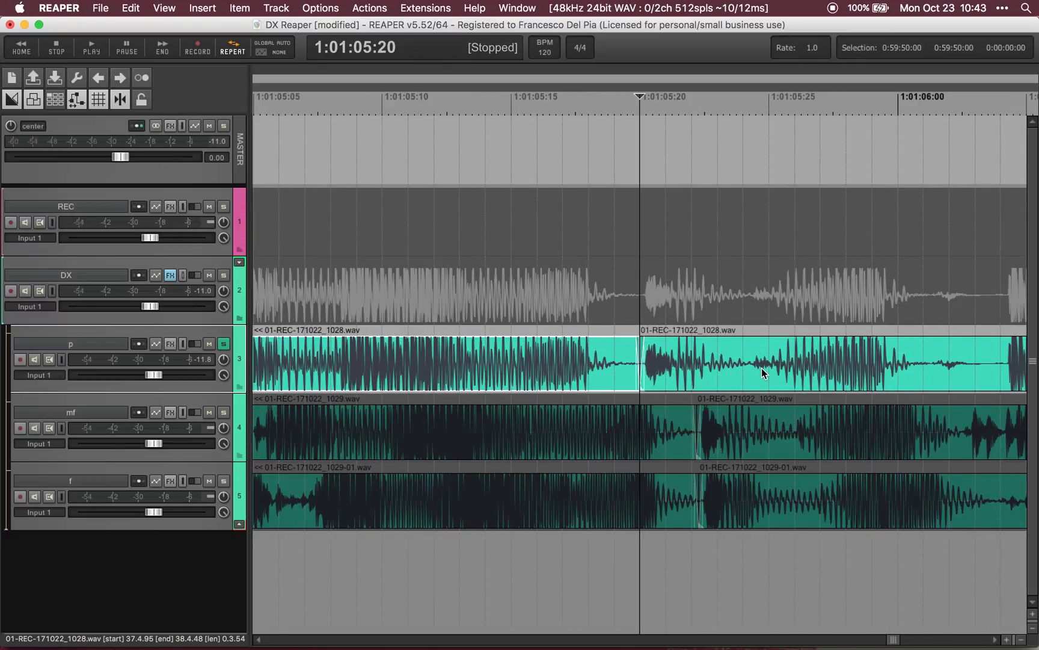
pyautogui.scroll(-2, 654, 371)
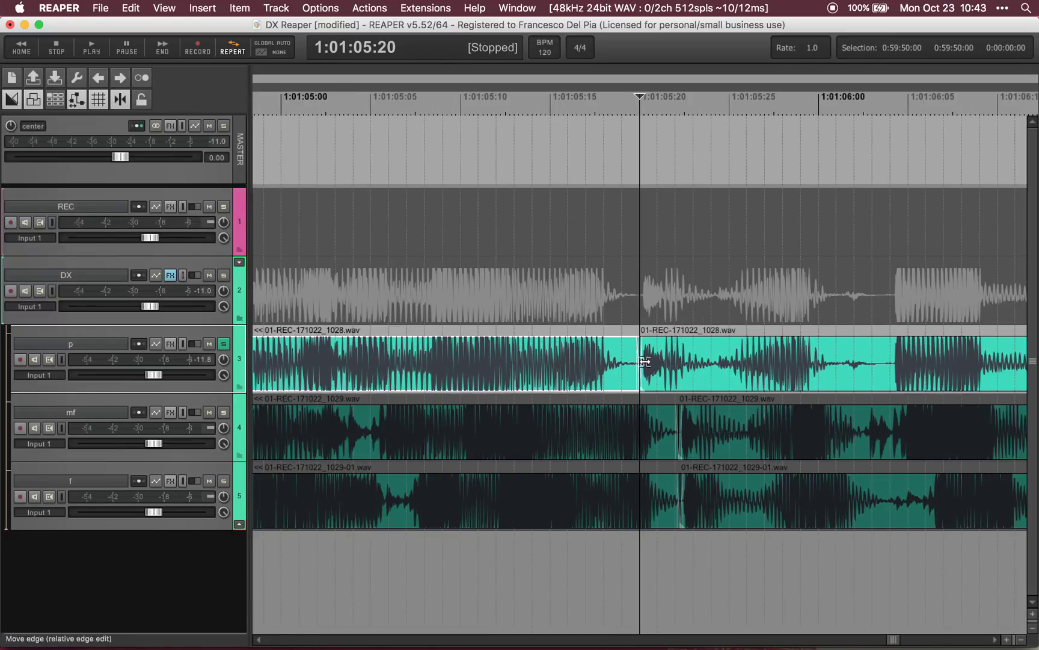
pyautogui.hscroll(1, 636, 370)
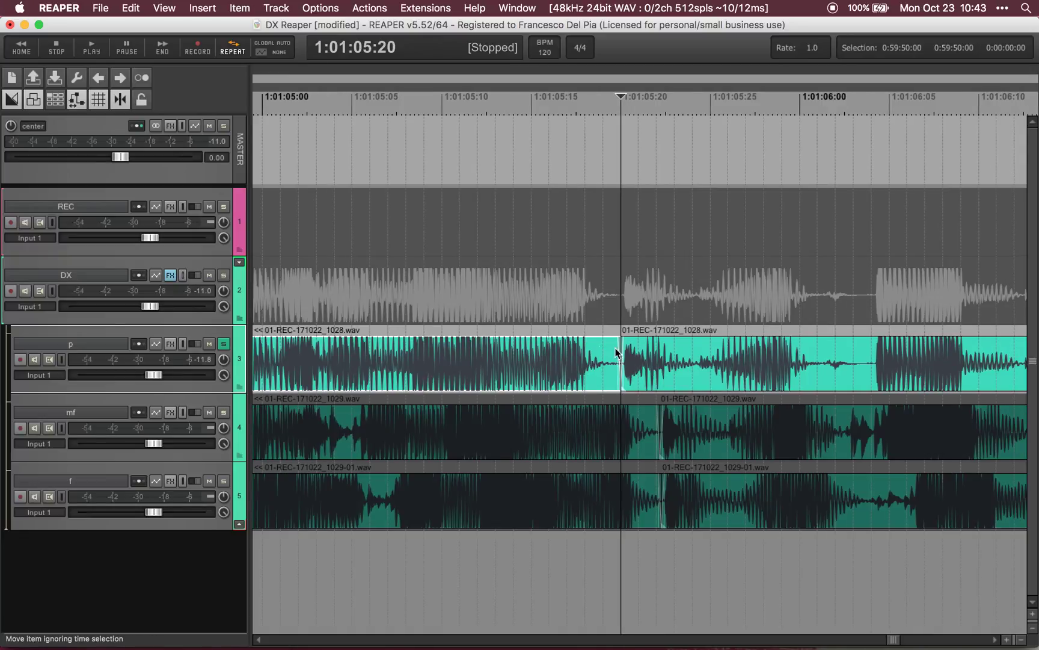
pyautogui.scroll(-1, 619, 369)
pyautogui.press('Tab')
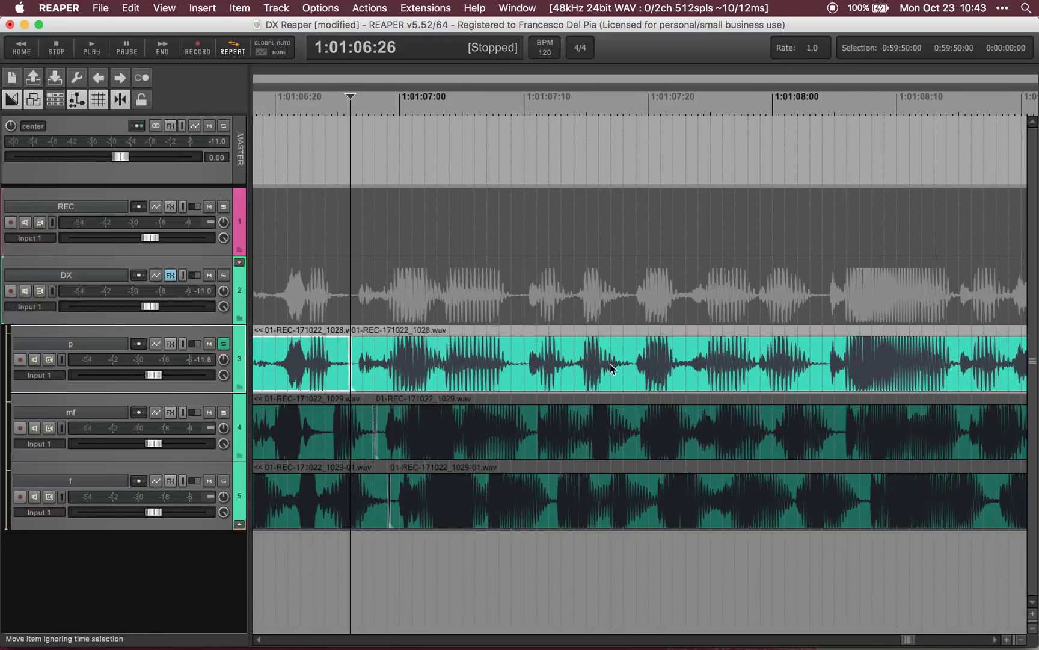
pyautogui.scroll(2, 589, 365)
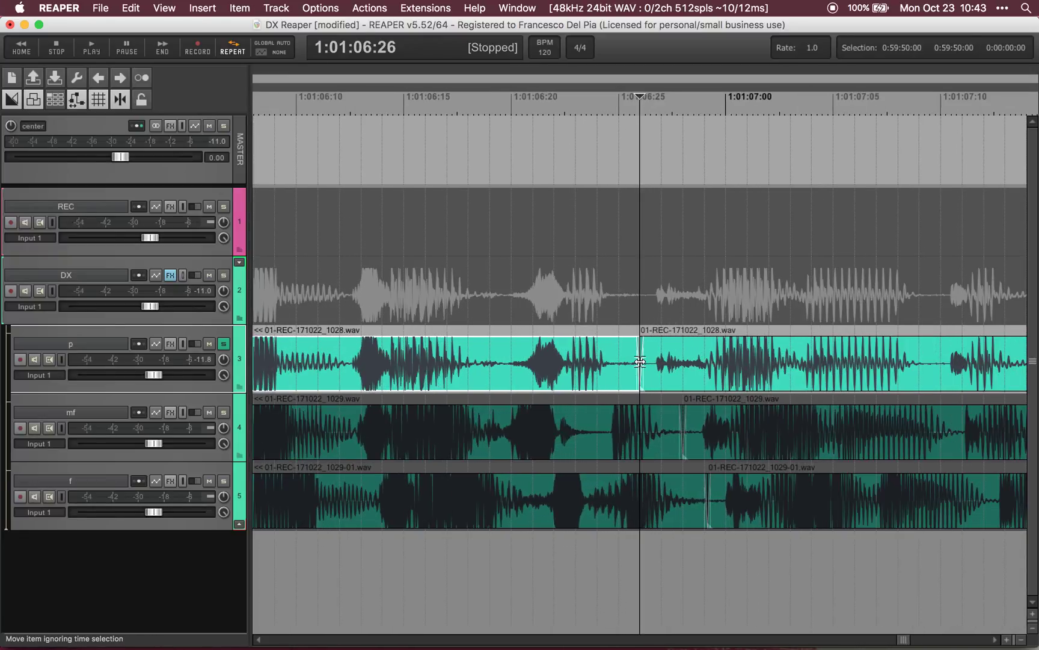
pyautogui.click(575, 363)
pyautogui.press('space')
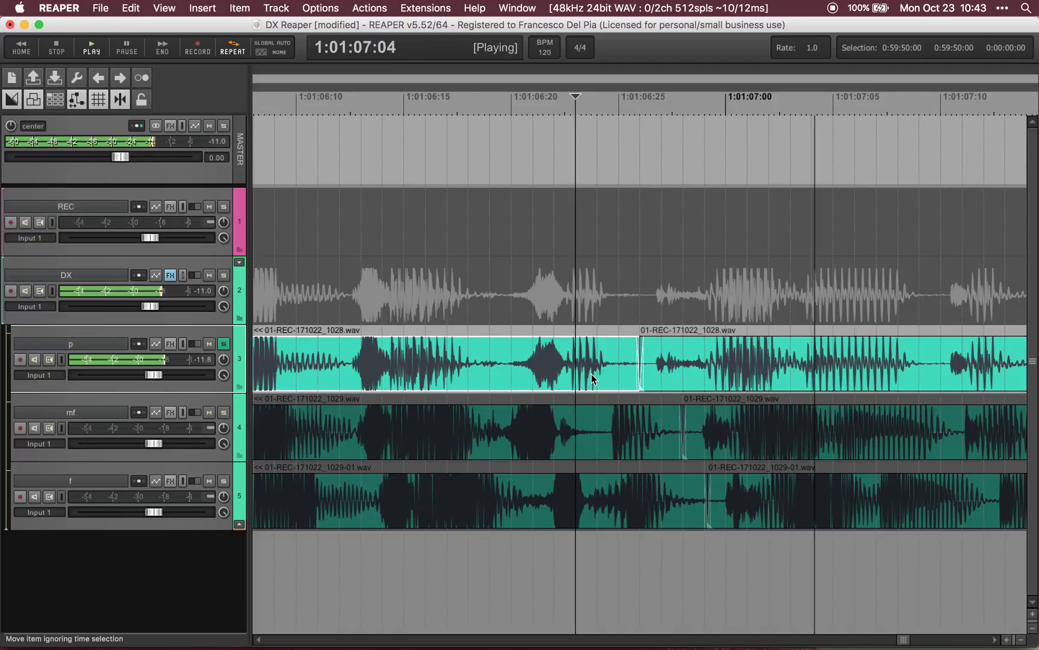
pyautogui.press('space')
pyautogui.scroll(-3, 632, 364)
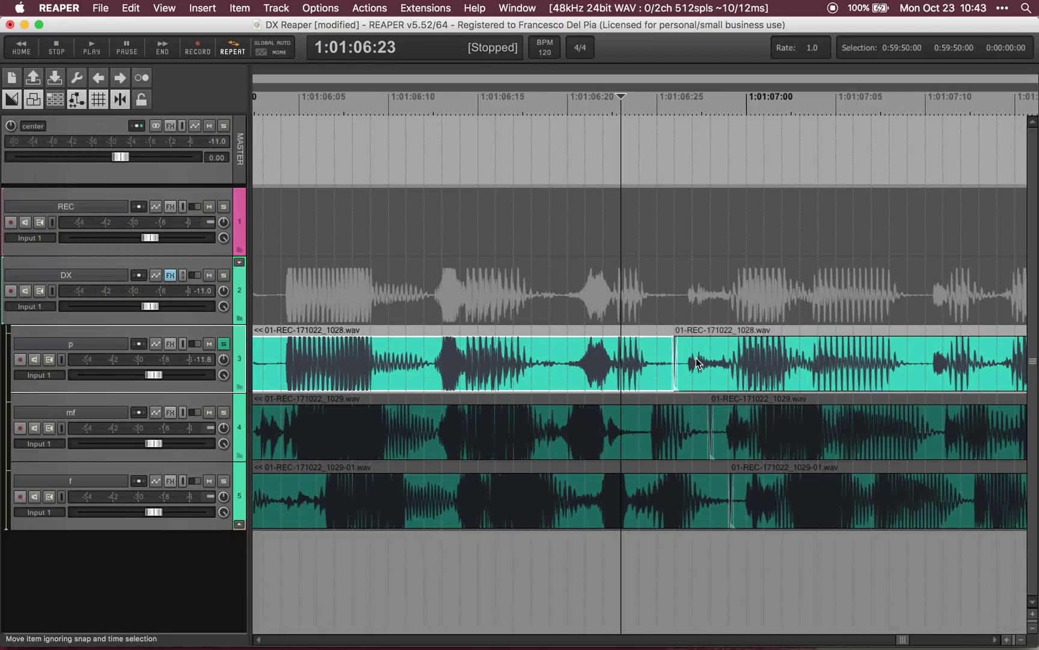
pyautogui.hscroll(3, 660, 360)
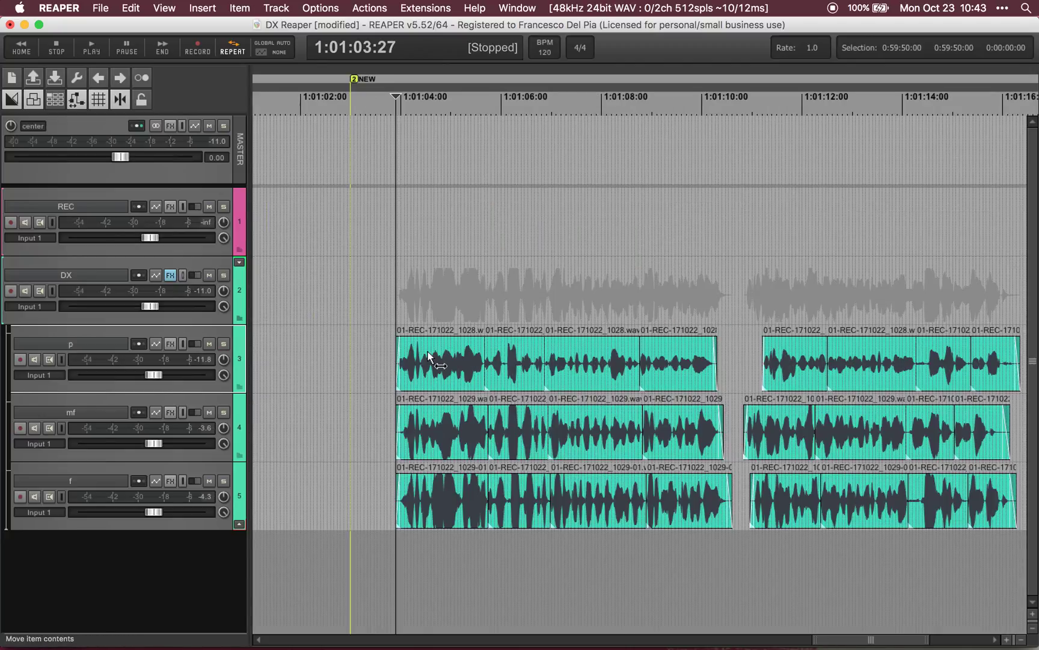
pyautogui.press('super+Tab')
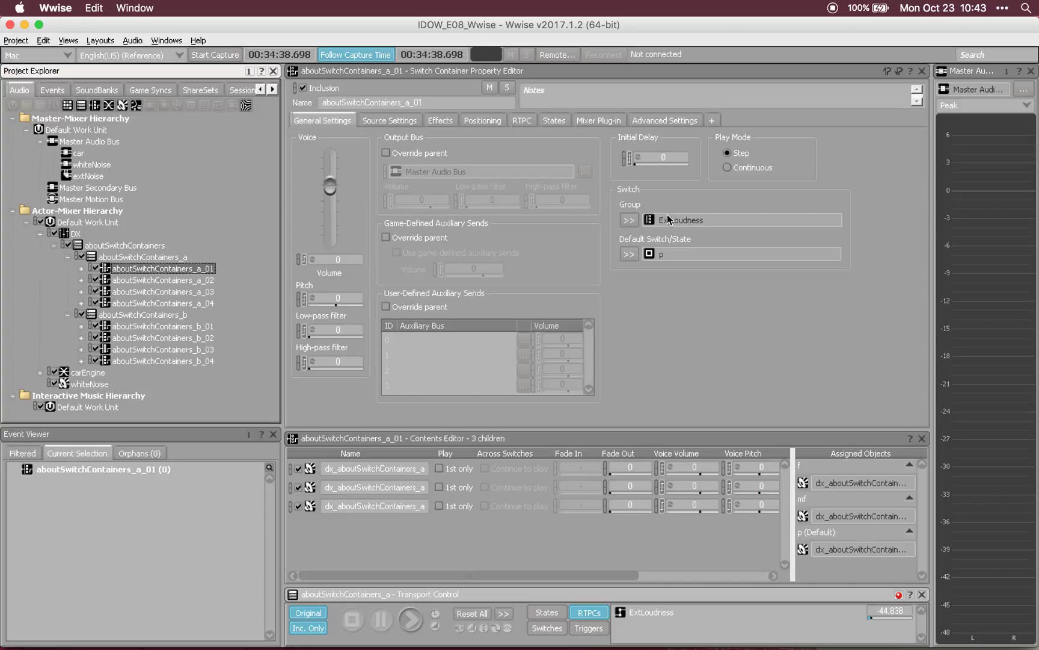
# Step: Expand aboutSwitchContainers_a_01, inspect its _f, _mf and _p sounds, then collapse it
pyautogui.click(81, 268)
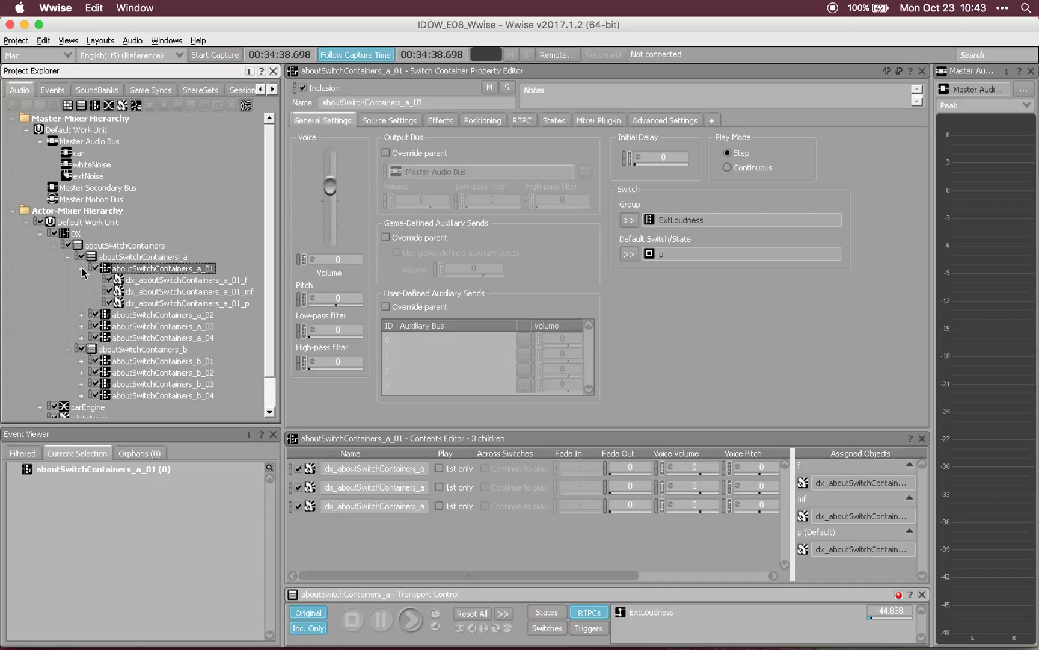
pyautogui.click(220, 281)
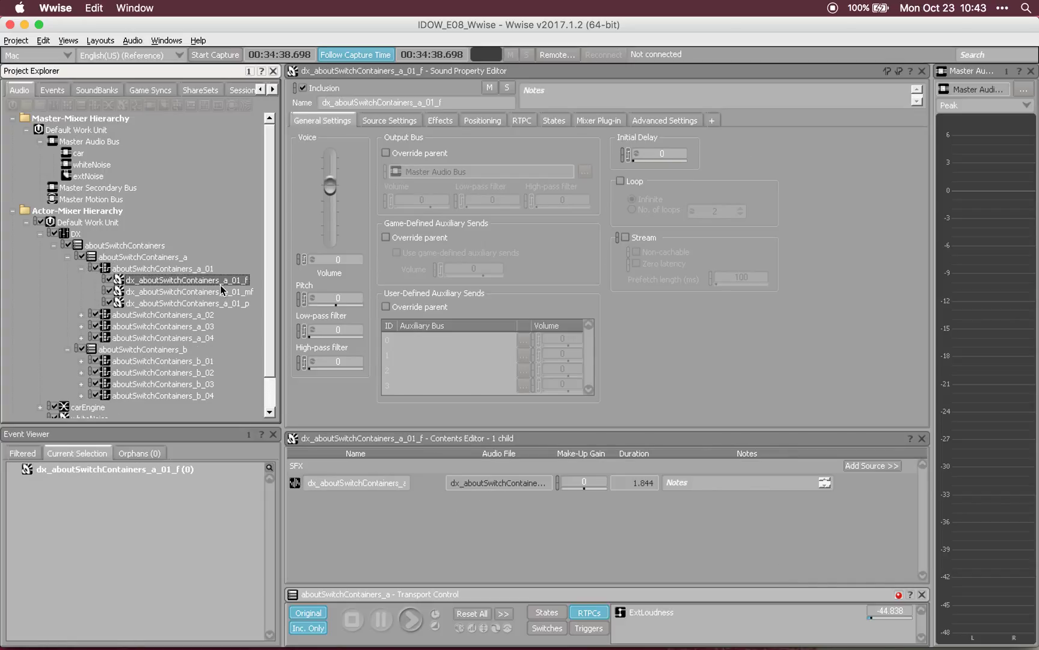
pyautogui.click(216, 291)
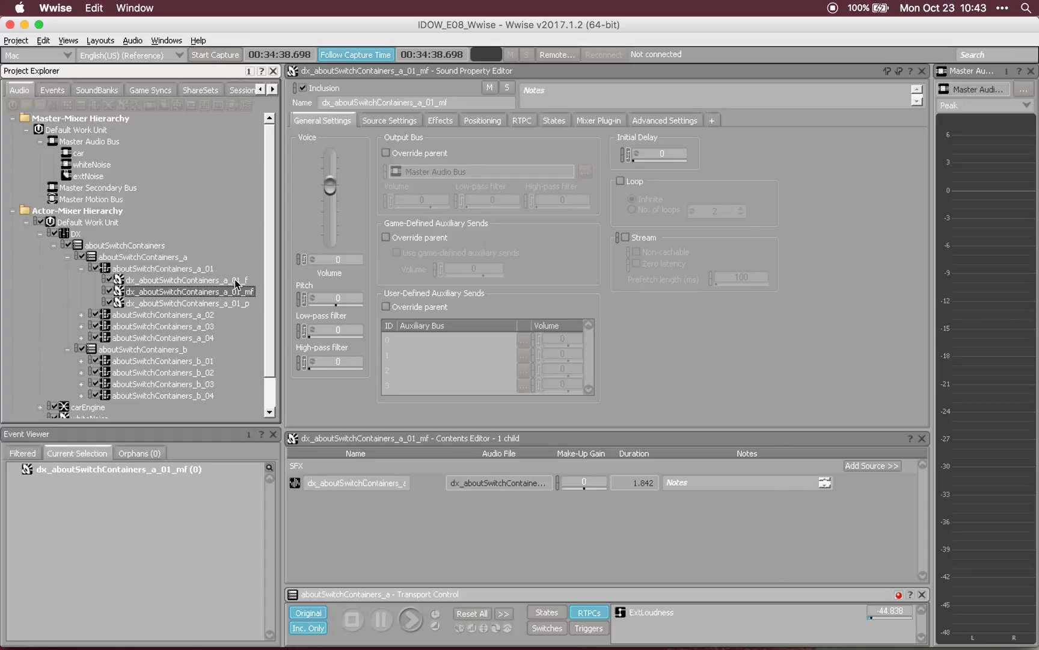
pyautogui.click(237, 303)
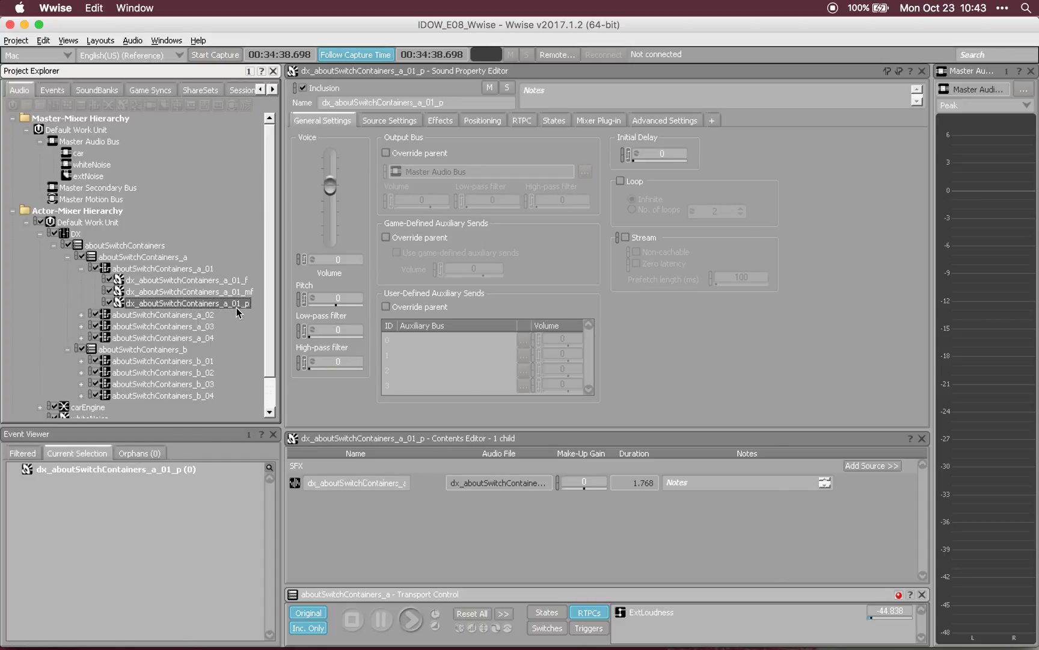
pyautogui.click(81, 269)
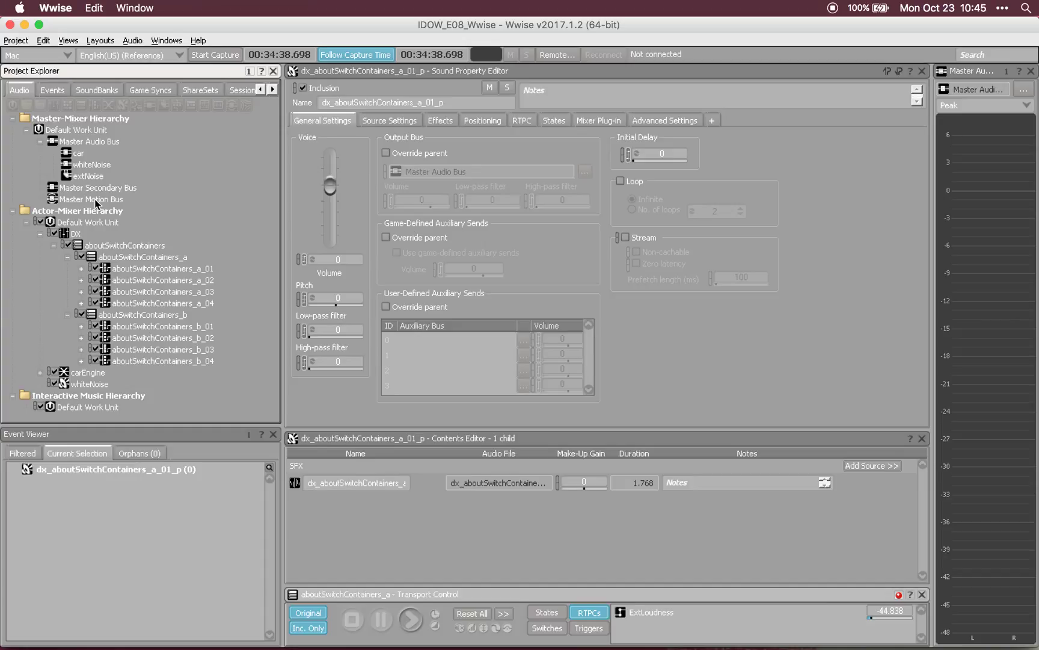
# Step: Open the Wwise Meter effect editor from the extNoise bus's Effects list
pyautogui.click(88, 176)
pyautogui.click(374, 121)
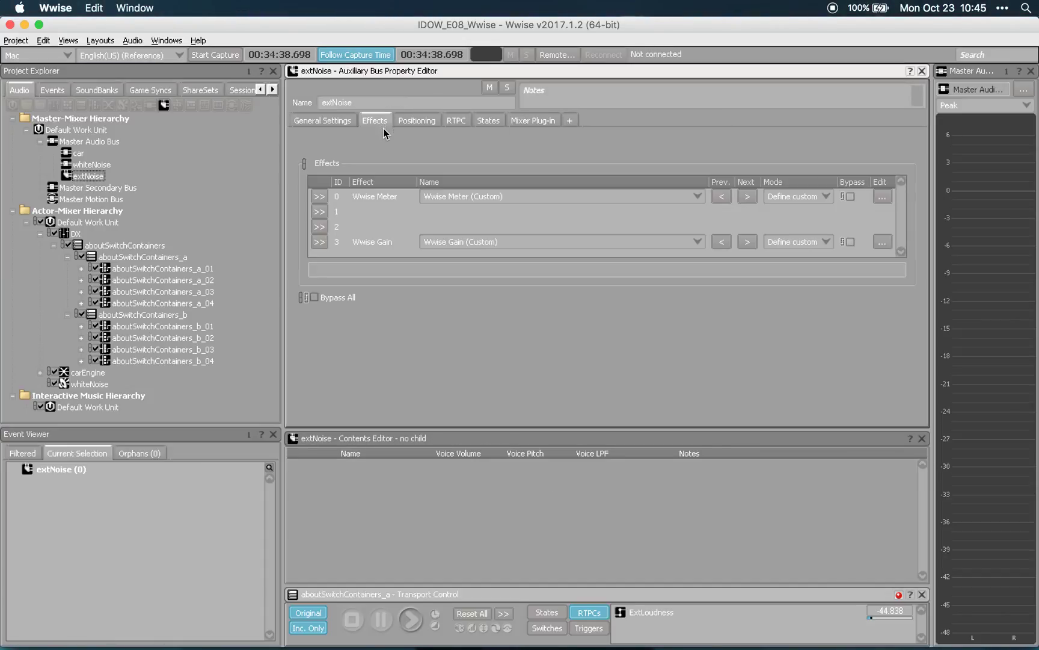
pyautogui.click(883, 198)
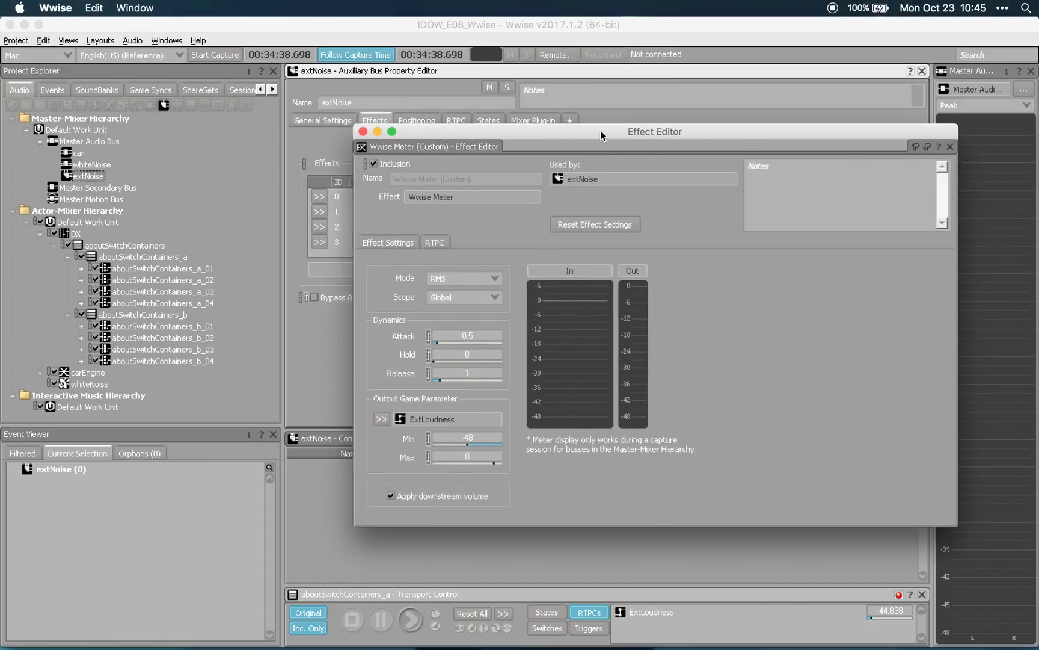
pyautogui.moveTo(602, 135); pyautogui.dragTo(500, 123)
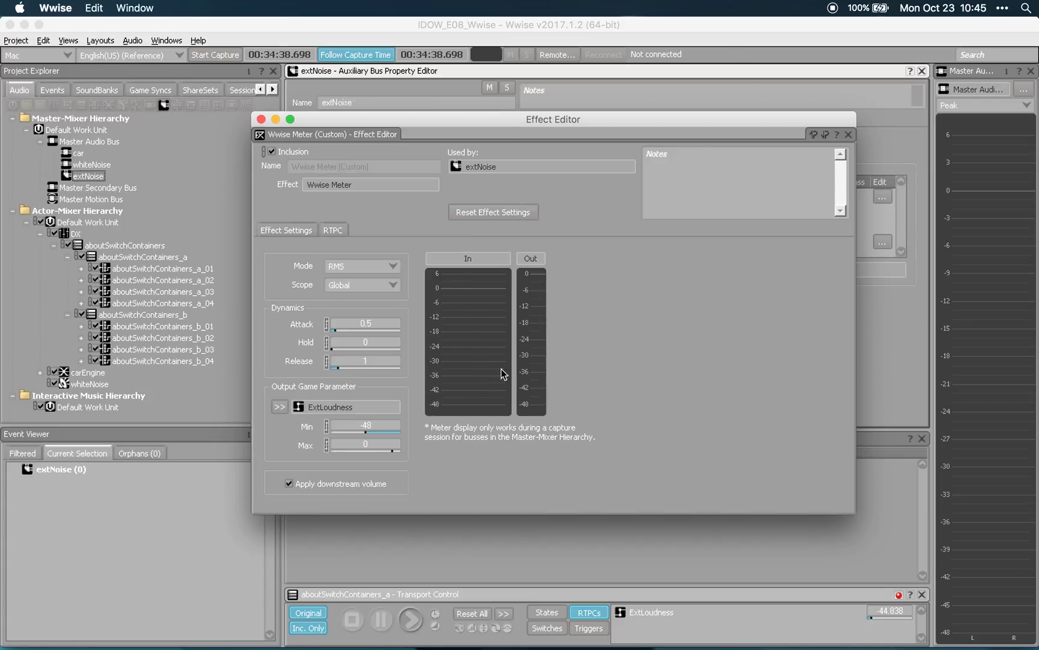
# Step: Switch the meter Mode to Peak and back to RMS, then close the Effect Editor
pyautogui.moveTo(498, 359)
pyautogui.click(394, 267)
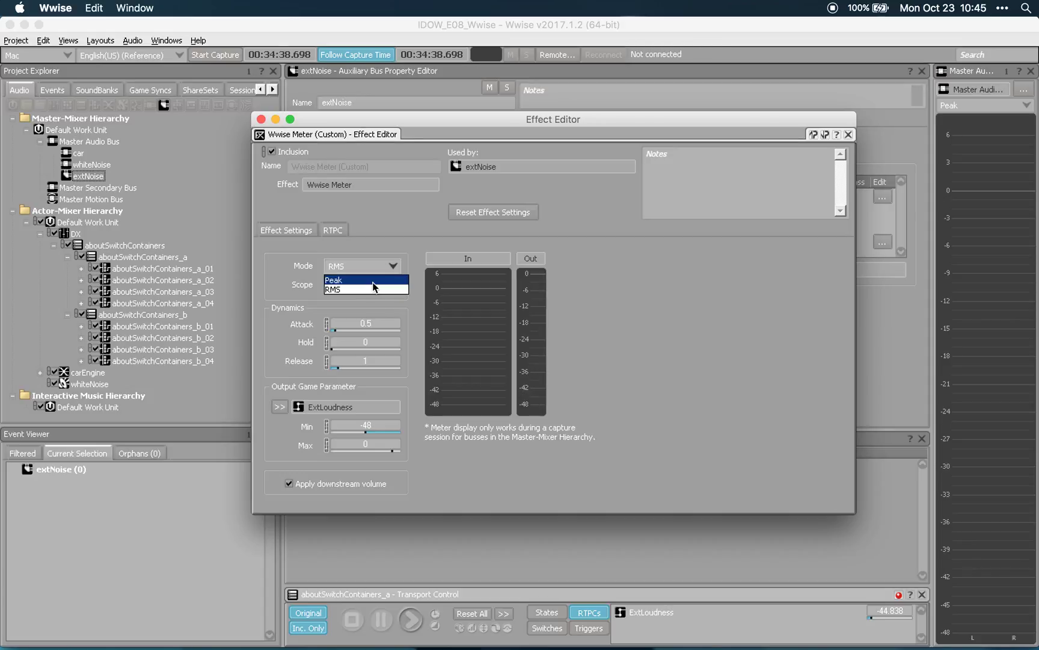
pyautogui.click(373, 282)
pyautogui.click(377, 268)
pyautogui.click(373, 290)
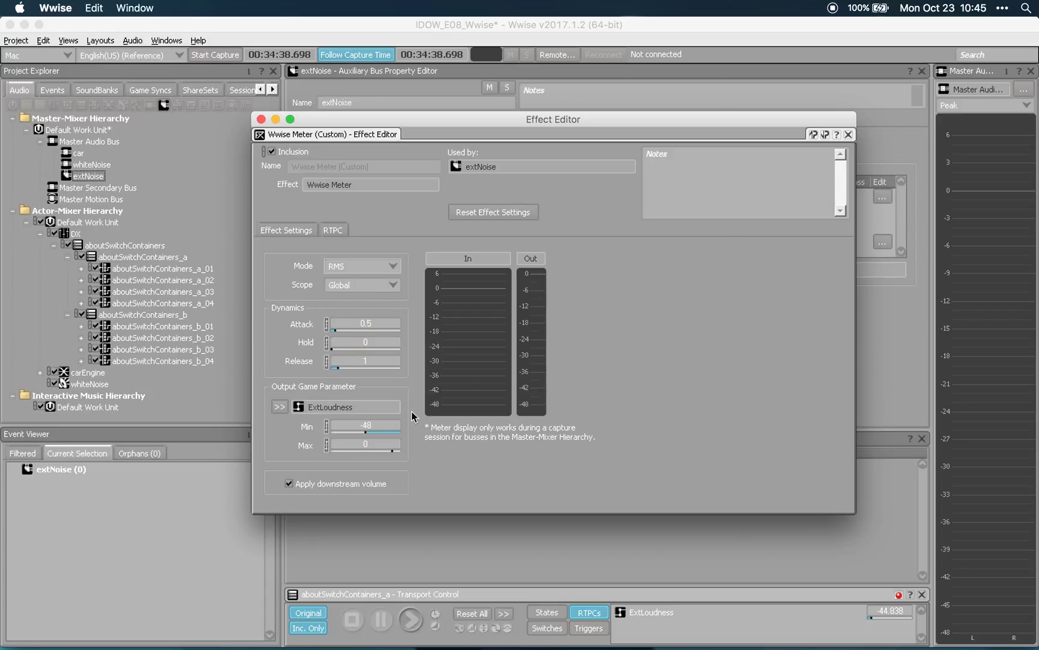
pyautogui.click(261, 119)
# Step: Open the ExtLoudness switch group graph and test values around -16 and -39
pyautogui.click(152, 89)
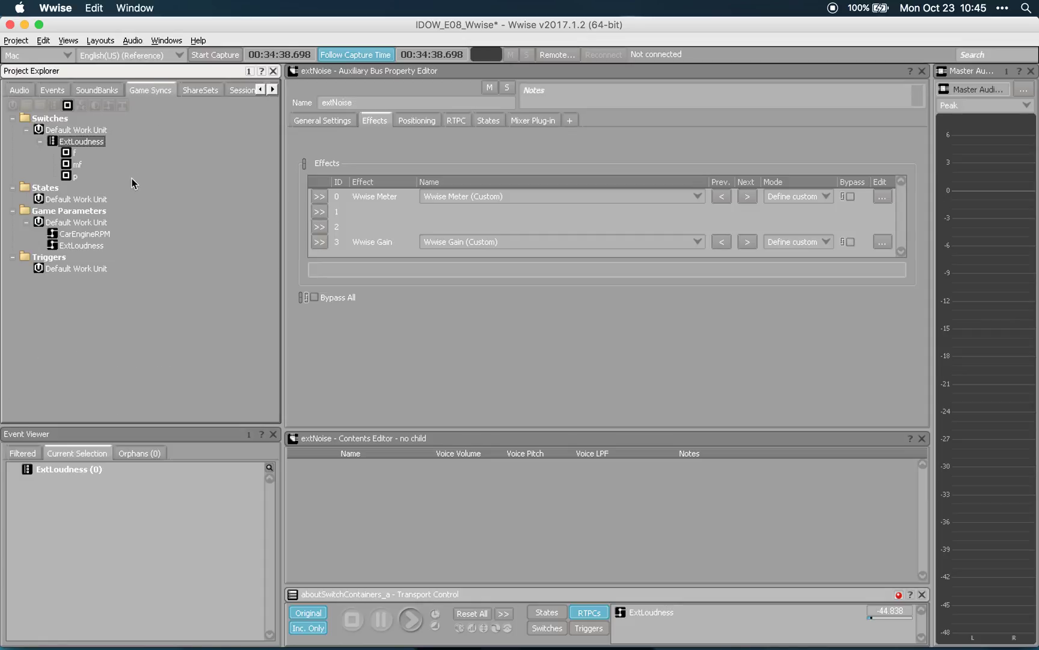
pyautogui.doubleClick(72, 140)
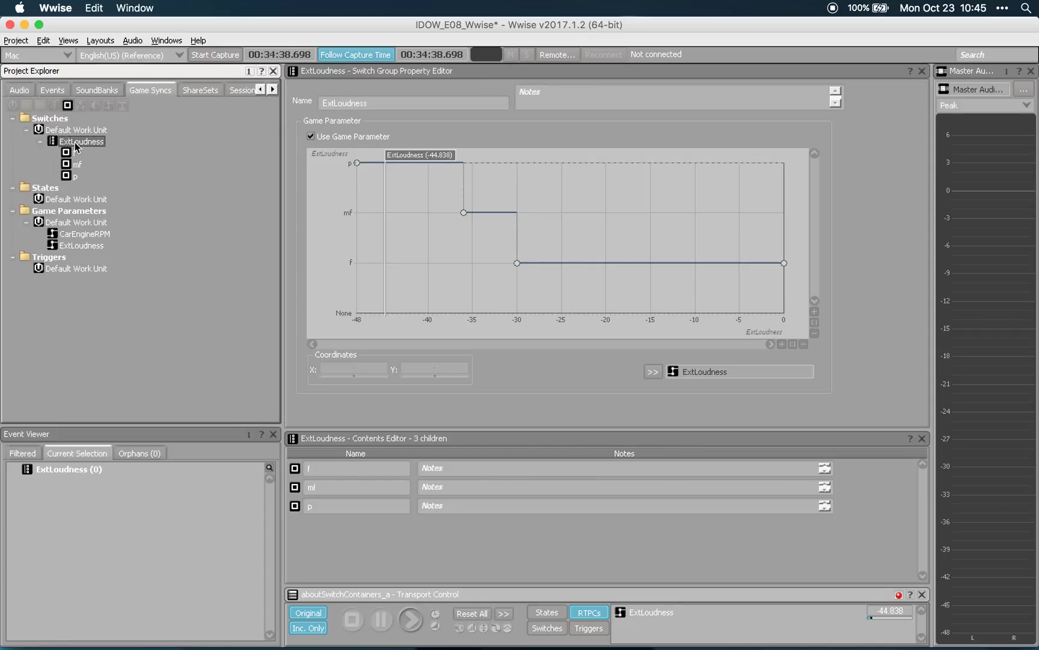
pyautogui.moveTo(409, 157)
pyautogui.mouseDown()
pyautogui.moveTo(621, 167)
pyautogui.moveTo(415, 159)
pyautogui.moveTo(481, 158)
pyautogui.moveTo(666, 190)
pyautogui.mouseUp()
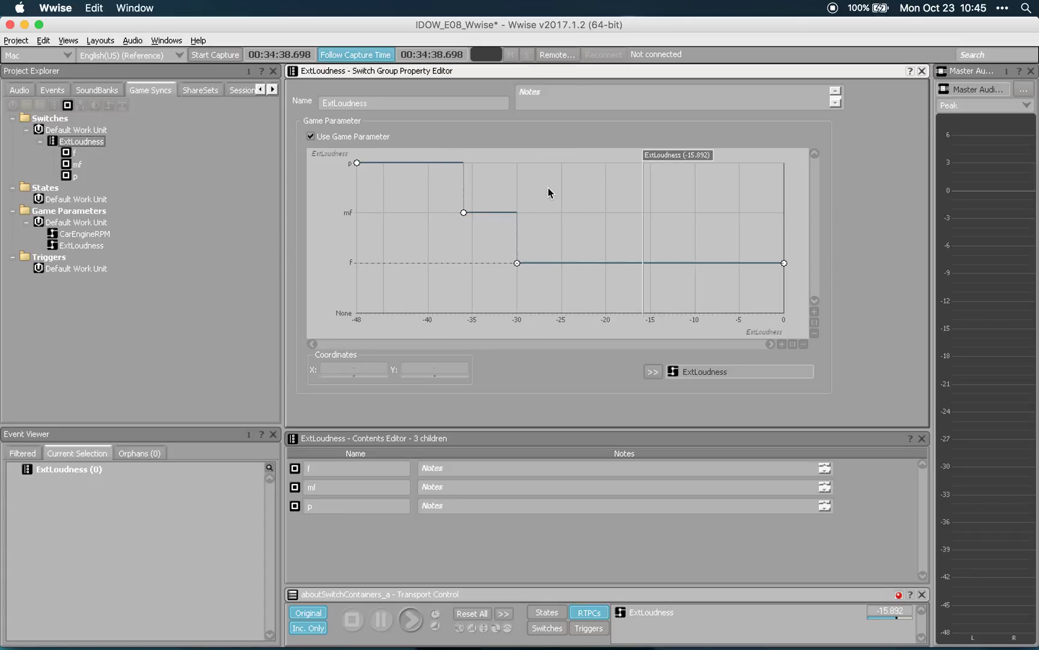
pyautogui.moveTo(650, 155)
pyautogui.mouseDown()
pyautogui.moveTo(379, 163)
pyautogui.moveTo(487, 169)
pyautogui.moveTo(463, 175)
pyautogui.mouseUp()
# Step: Check the mf point at -36 and f point at -30, testing values up to -19.784
pyautogui.click(463, 212)
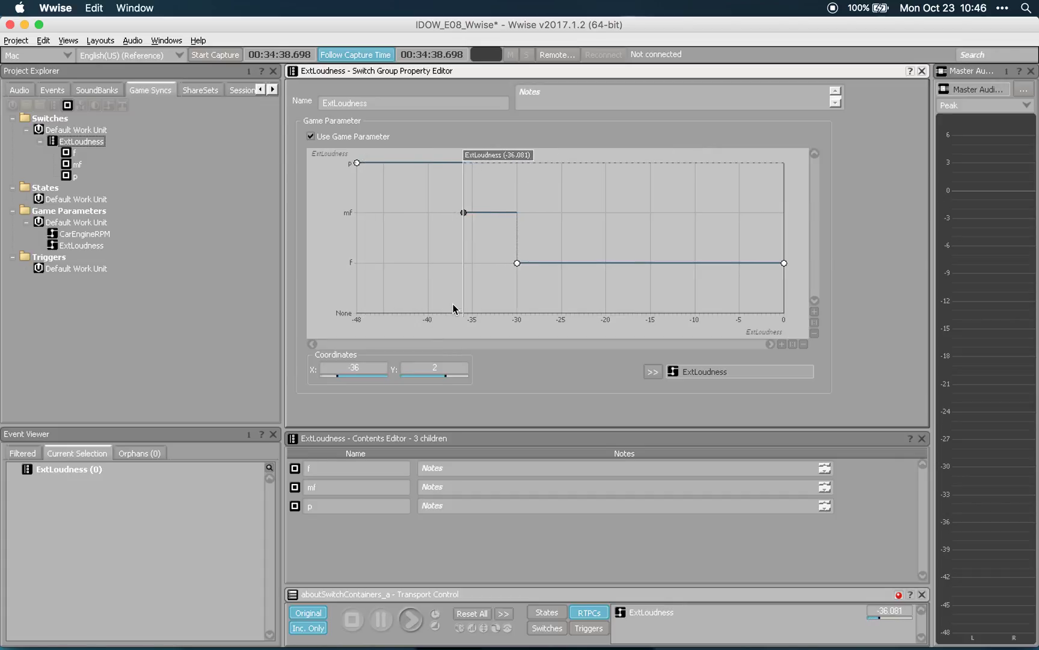
pyautogui.moveTo(507, 154)
pyautogui.mouseDown()
pyautogui.moveTo(429, 161)
pyautogui.moveTo(553, 160)
pyautogui.moveTo(544, 161)
pyautogui.mouseUp()
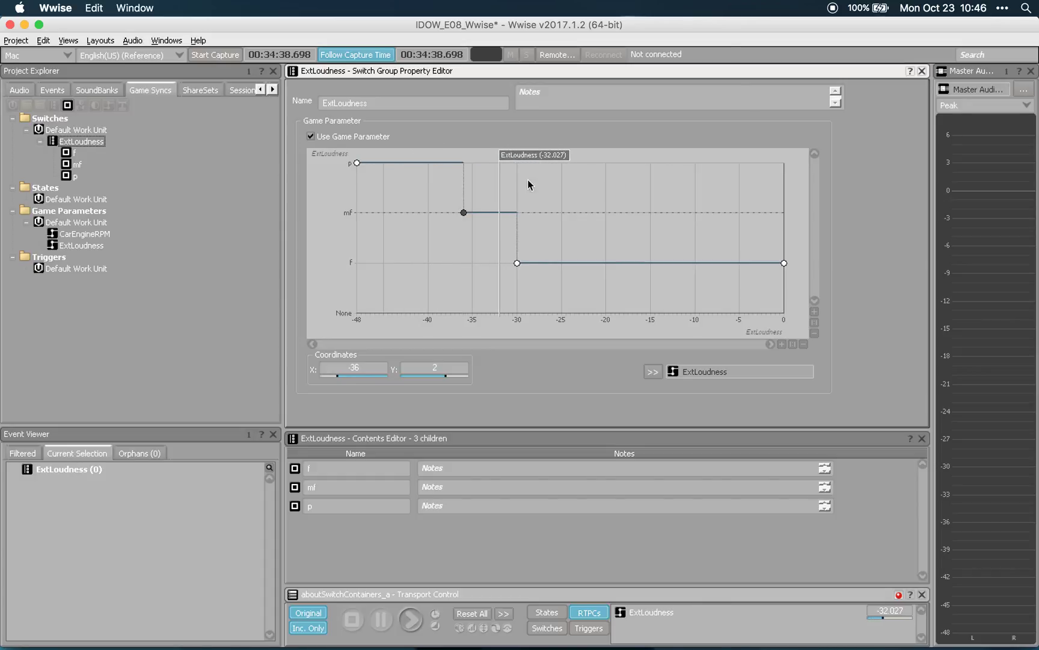
pyautogui.moveTo(542, 155); pyautogui.dragTo(662, 156)
pyautogui.moveTo(495, 259); pyautogui.dragTo(564, 297)
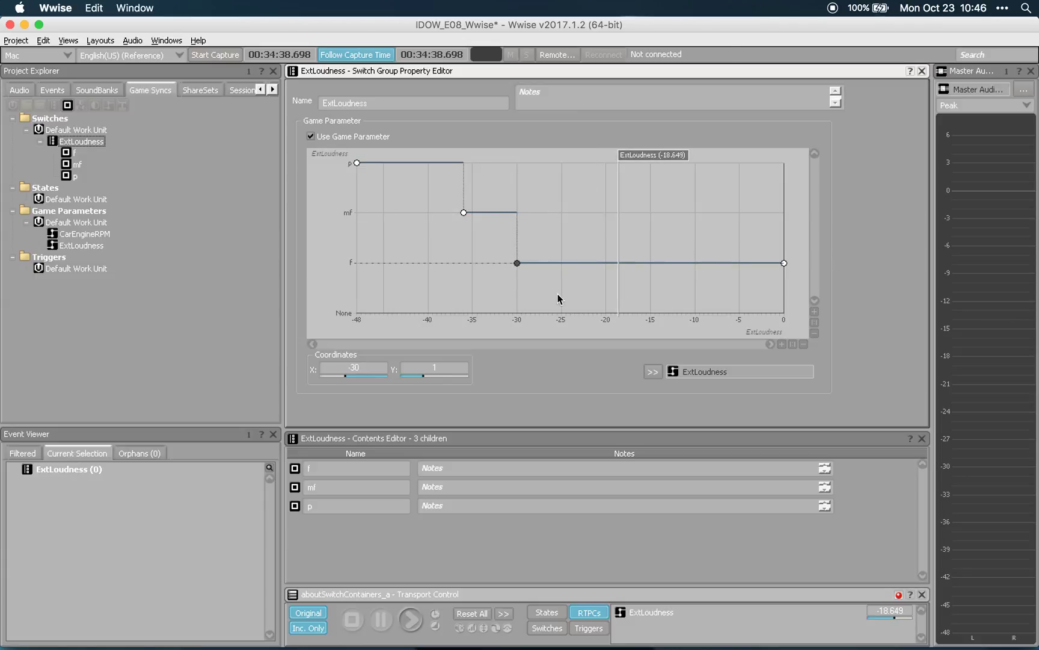
pyautogui.moveTo(638, 162); pyautogui.dragTo(427, 149)
pyautogui.click(19, 89)
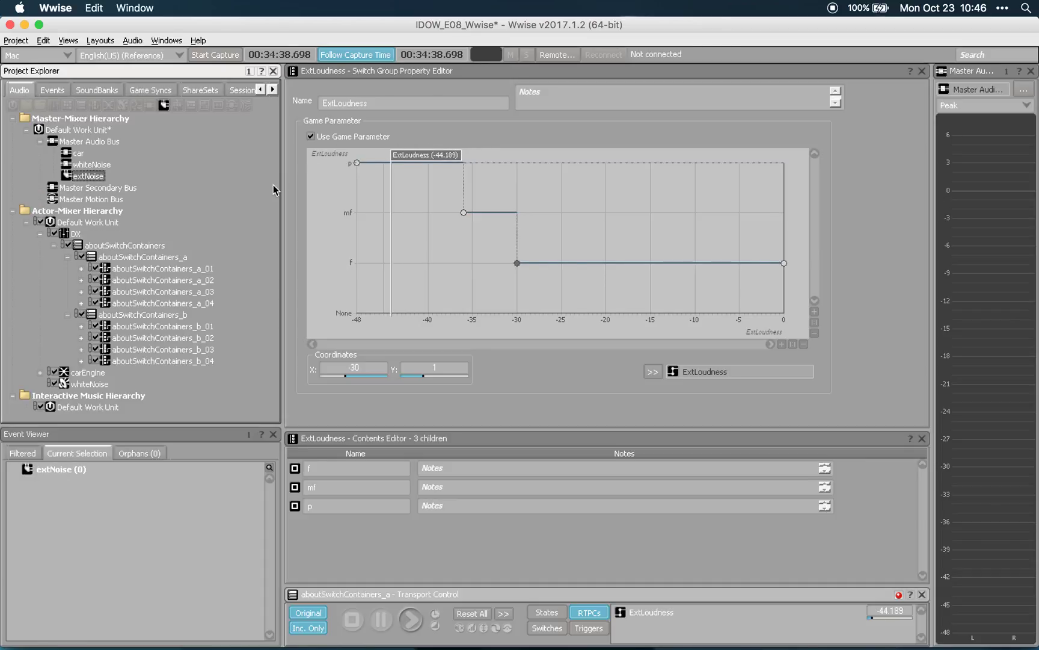
pyautogui.click(40, 245)
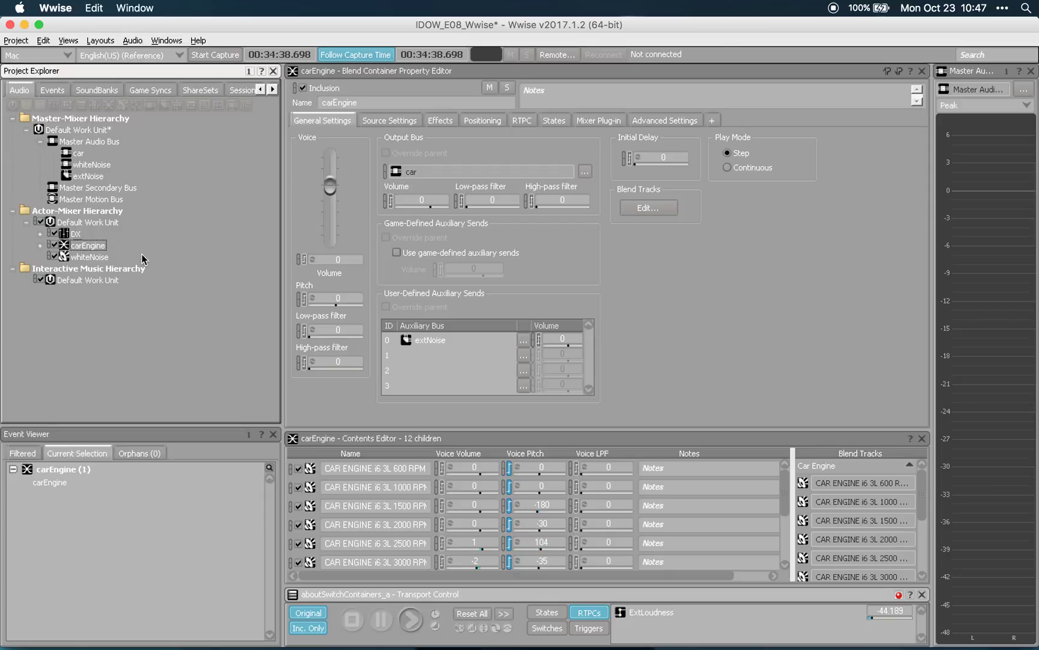
# Step: Check the extNoise send volumes on carEngine and whiteNoise, then return to the extNoise aux bus
pyautogui.click(101, 246)
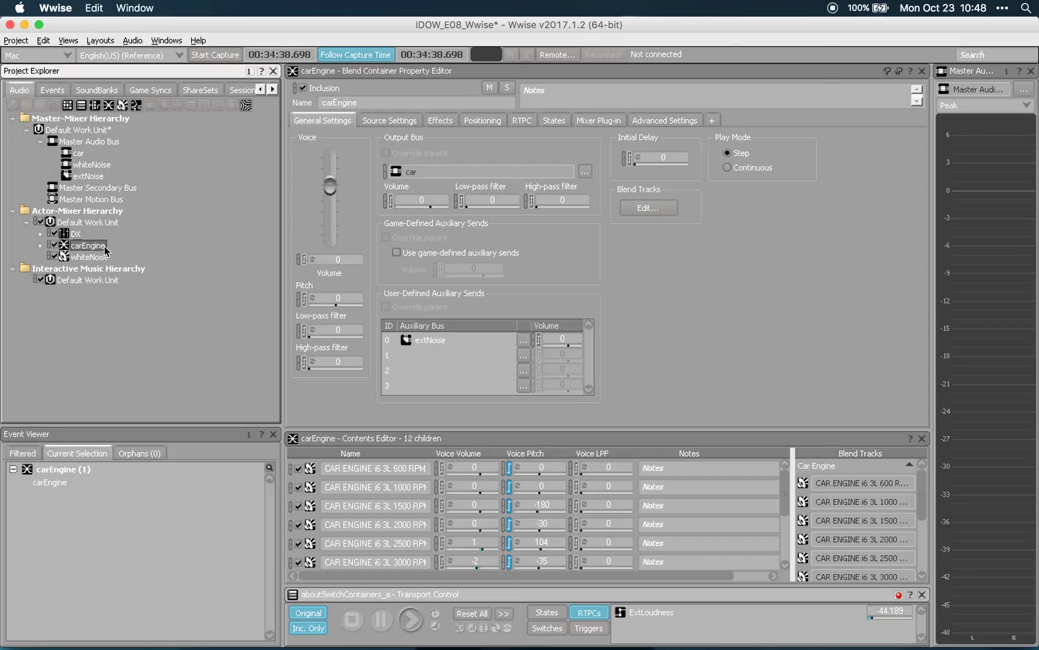
pyautogui.click(88, 176)
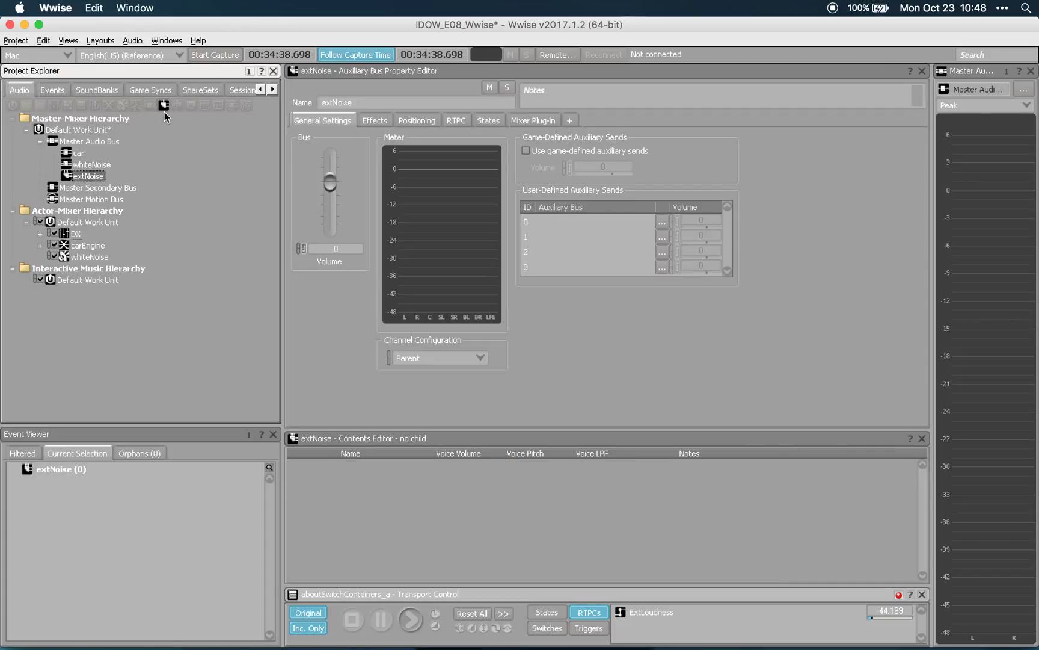
pyautogui.click(91, 245)
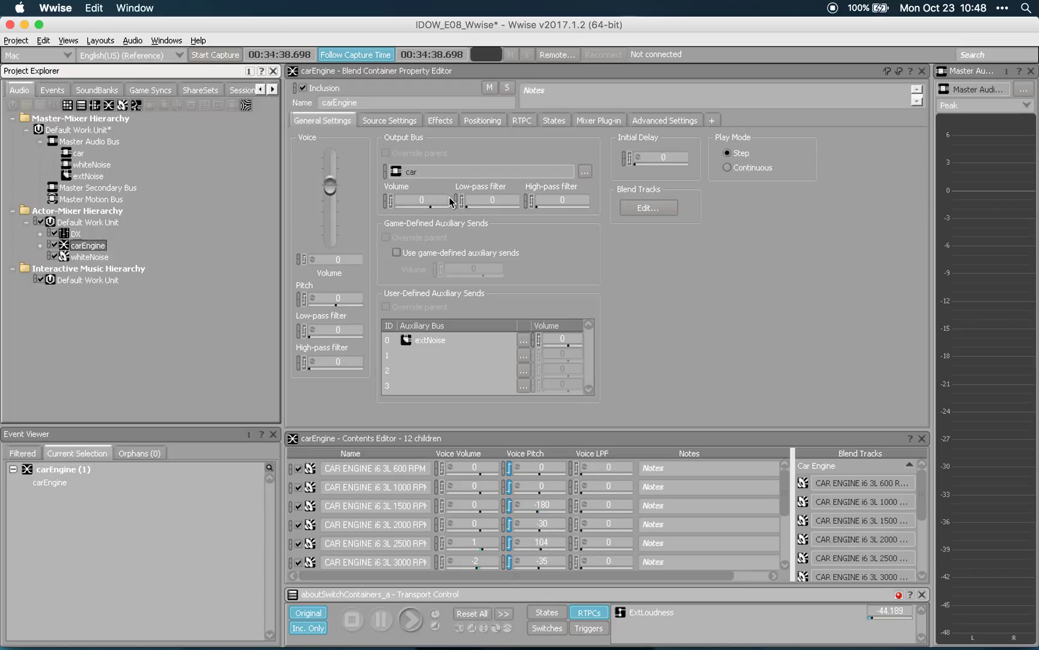
pyautogui.click(446, 340)
pyautogui.click(576, 339)
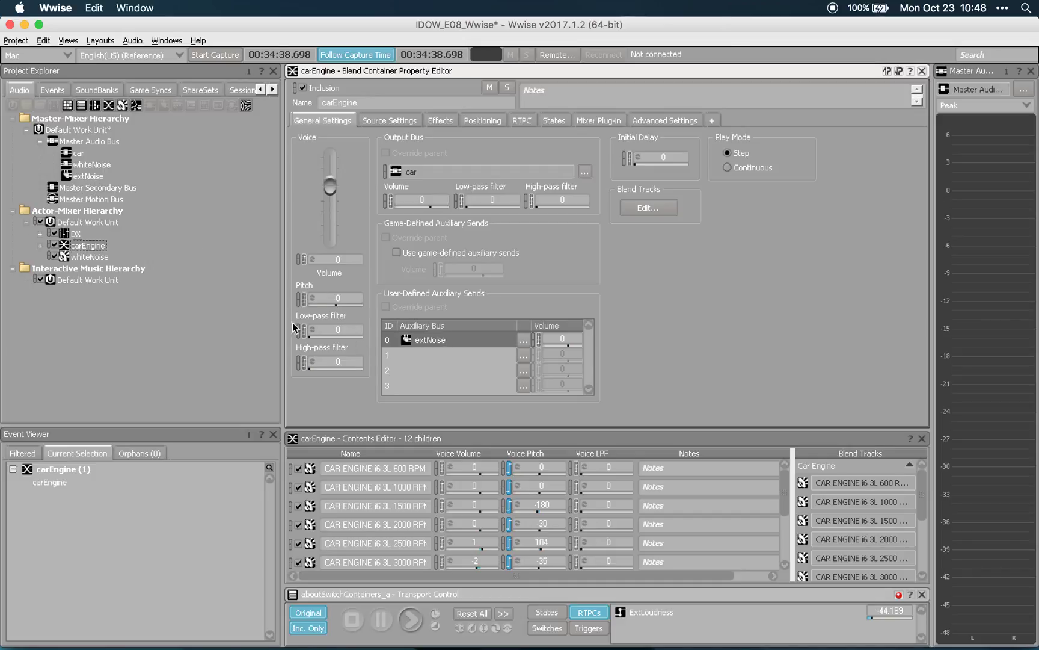
pyautogui.click(97, 258)
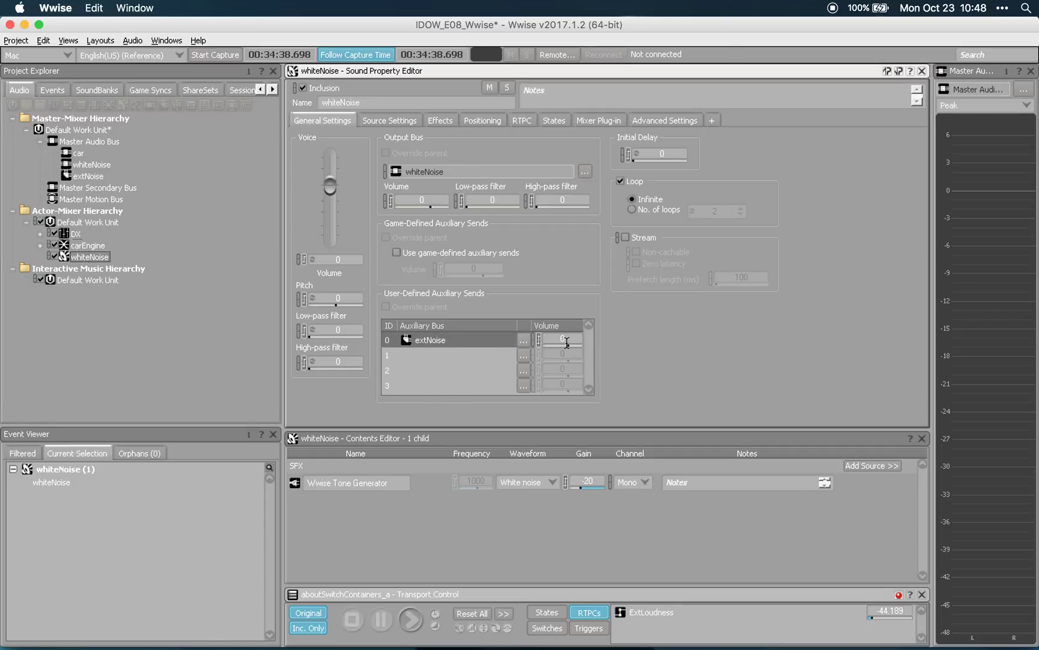
pyautogui.click(90, 176)
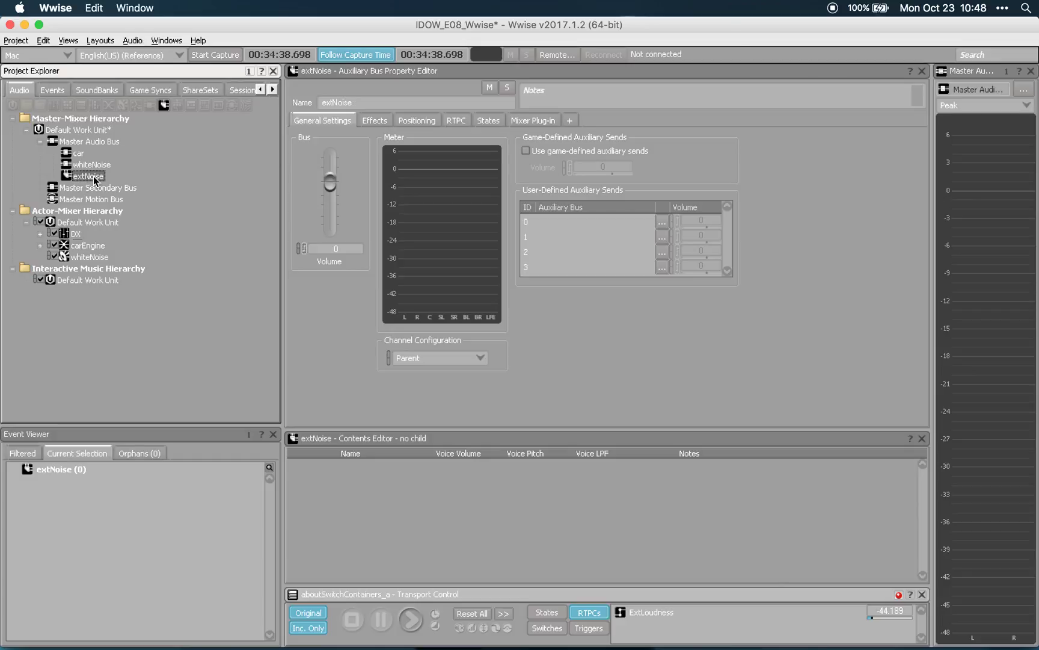
pyautogui.click(386, 198)
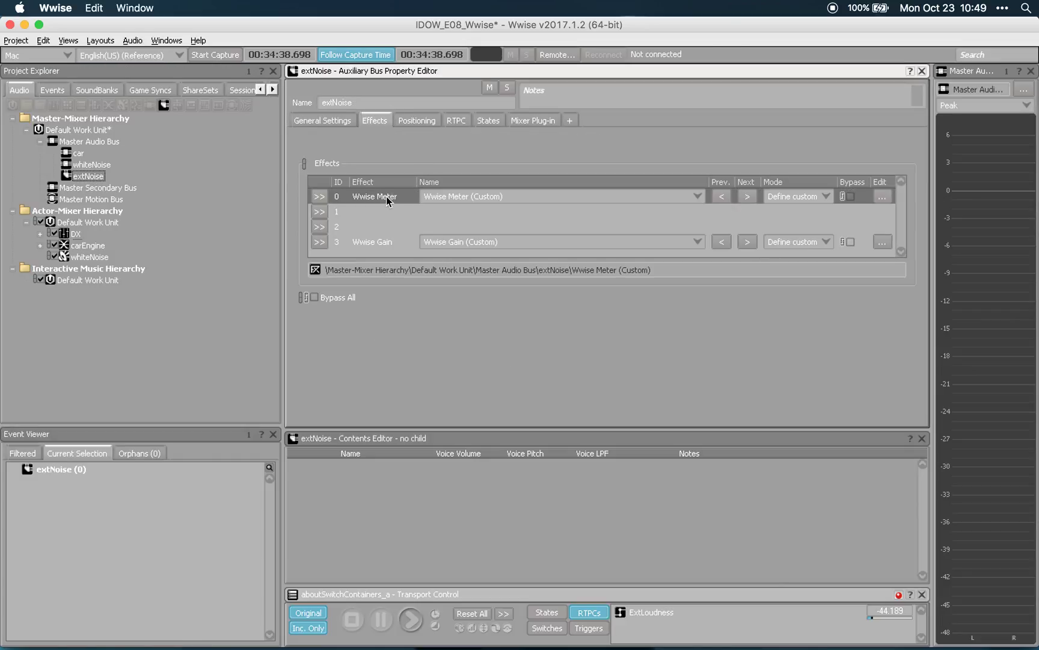
pyautogui.click(377, 241)
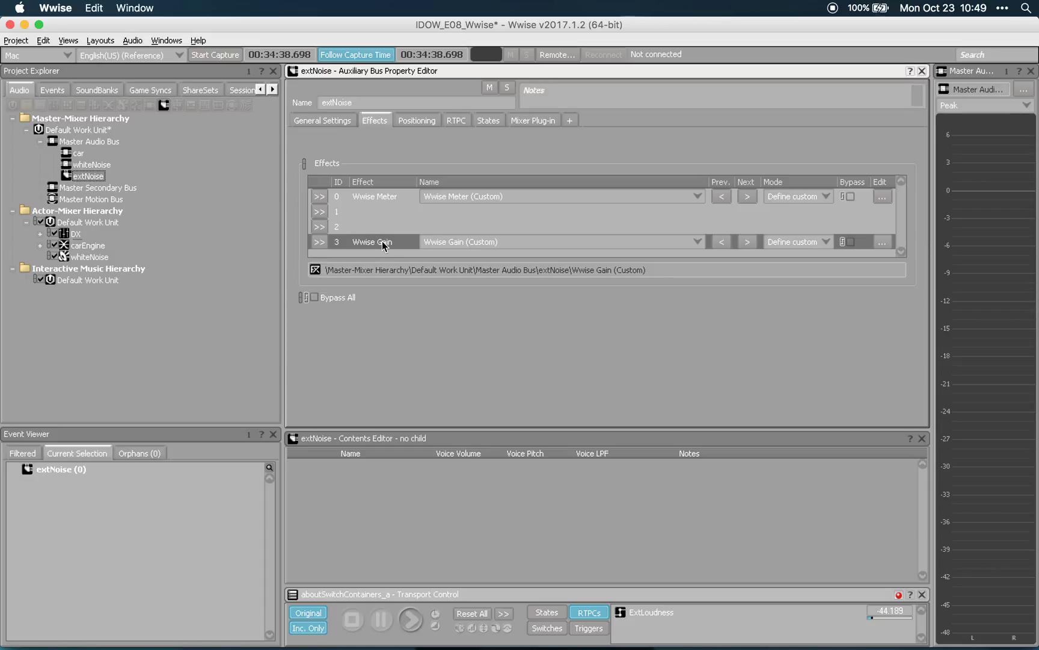
pyautogui.click(88, 177)
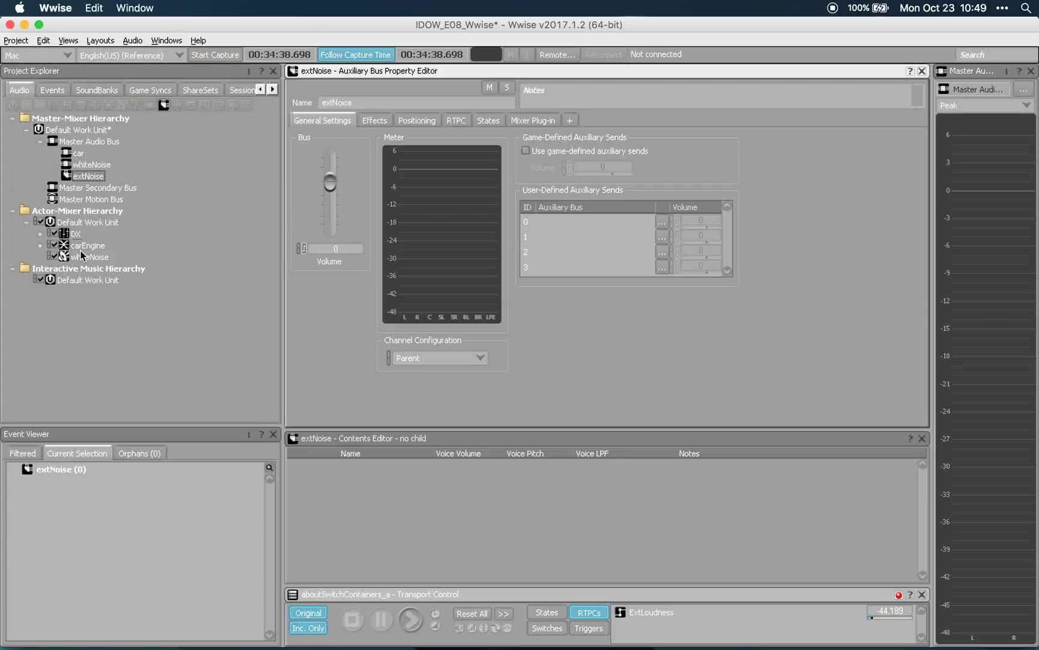
pyautogui.click(87, 246)
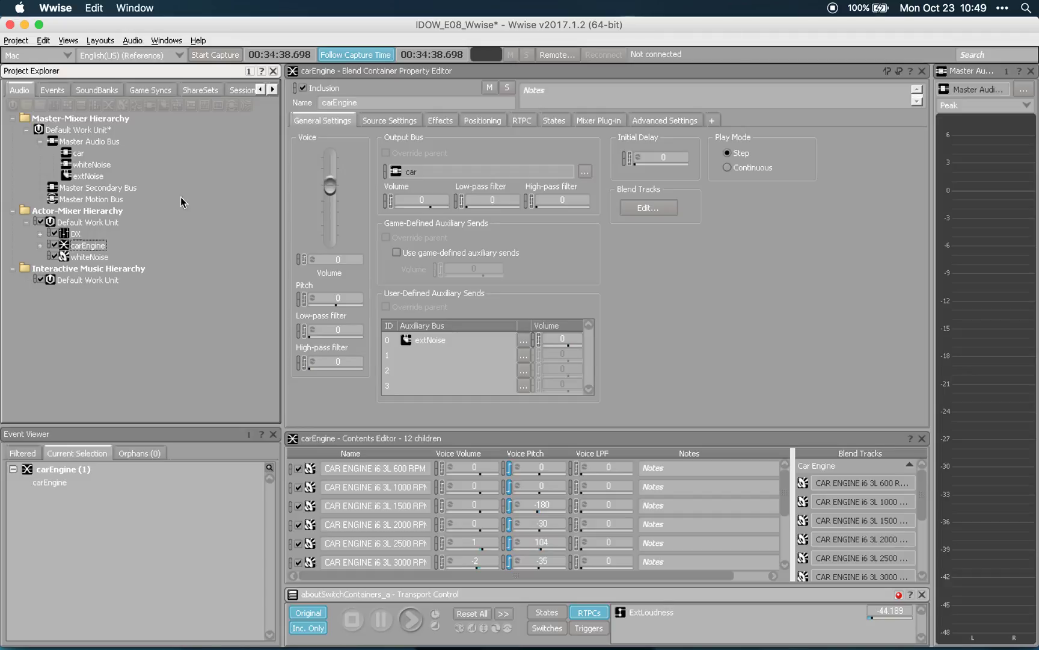
pyautogui.click(81, 177)
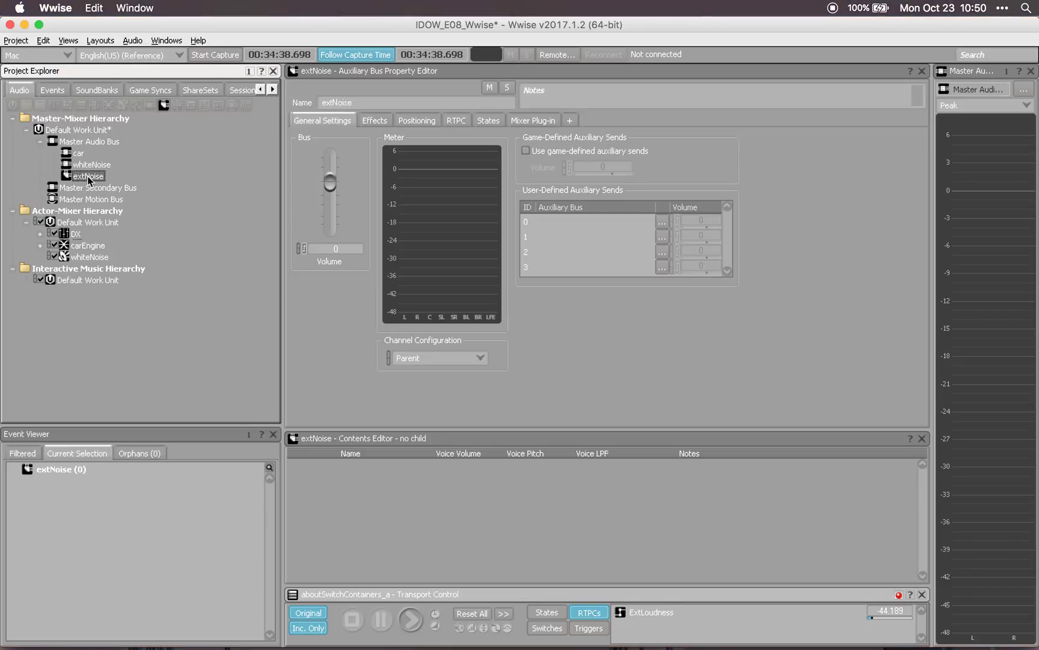
# Step: Review the Wwise Gain effect settings on the extNoise bus, then close its editor
pyautogui.click(374, 120)
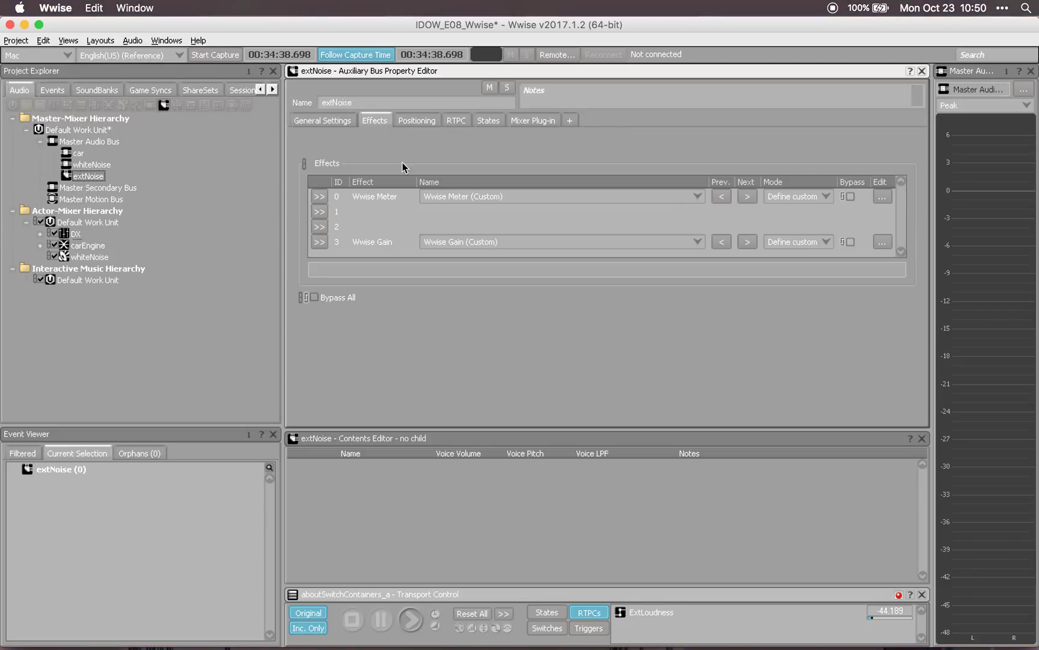
pyautogui.click(374, 242)
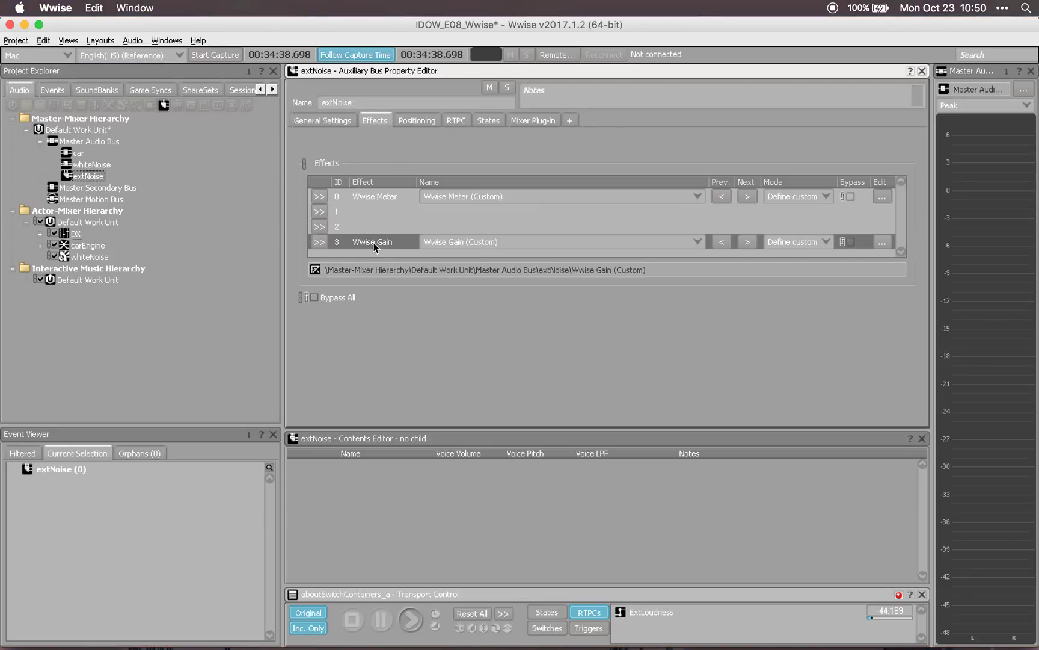
pyautogui.click(882, 242)
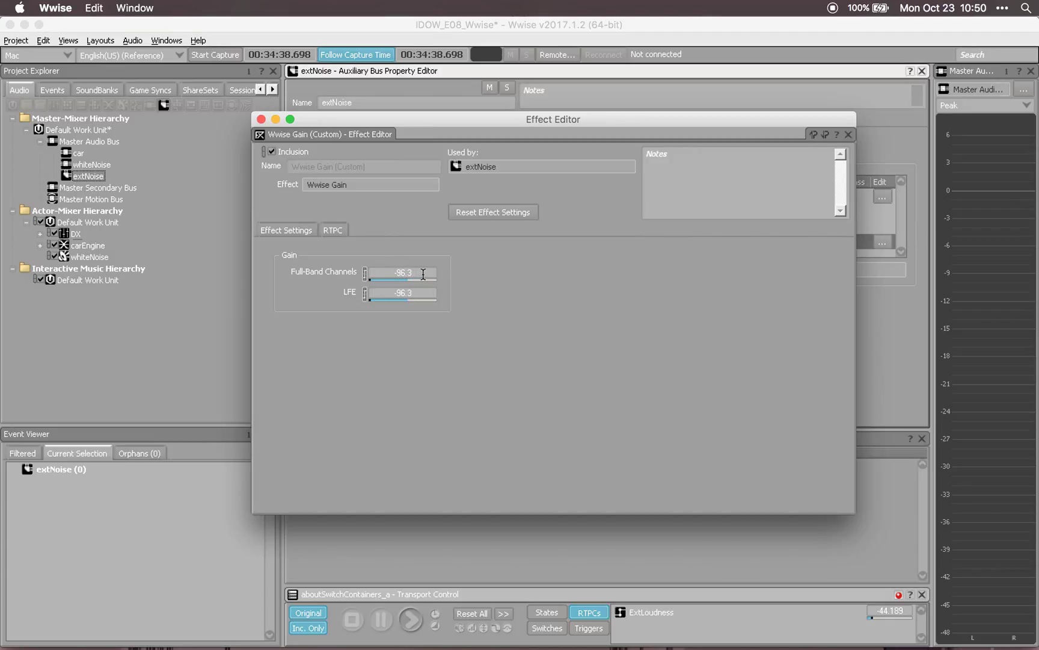
pyautogui.click(261, 119)
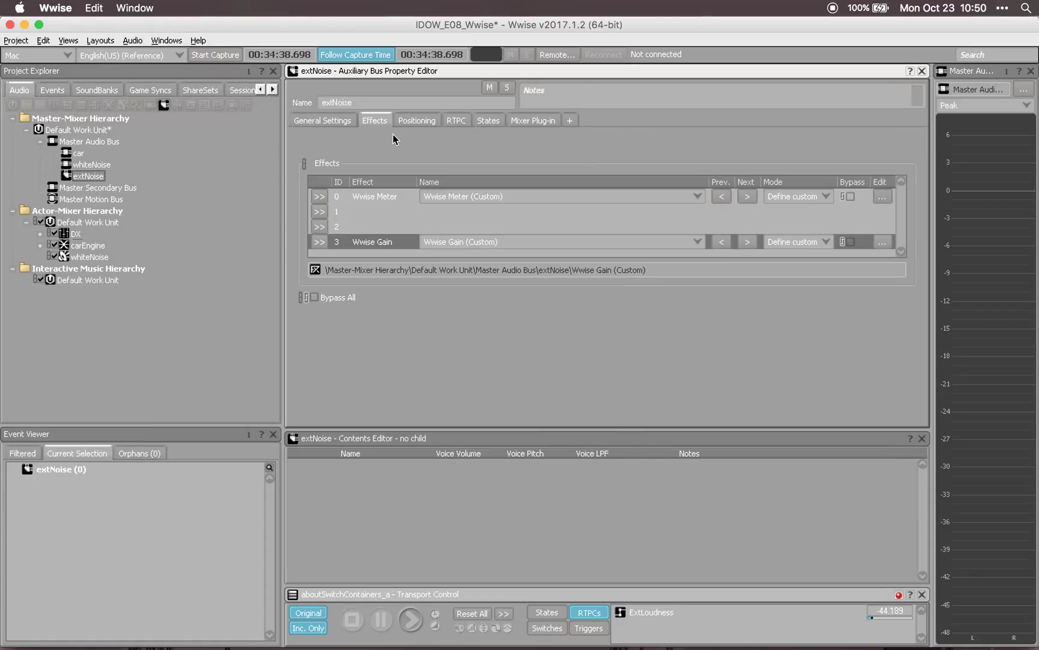
# Step: Set the extNoise bus volume to 0 in General Settings
pyautogui.click(343, 121)
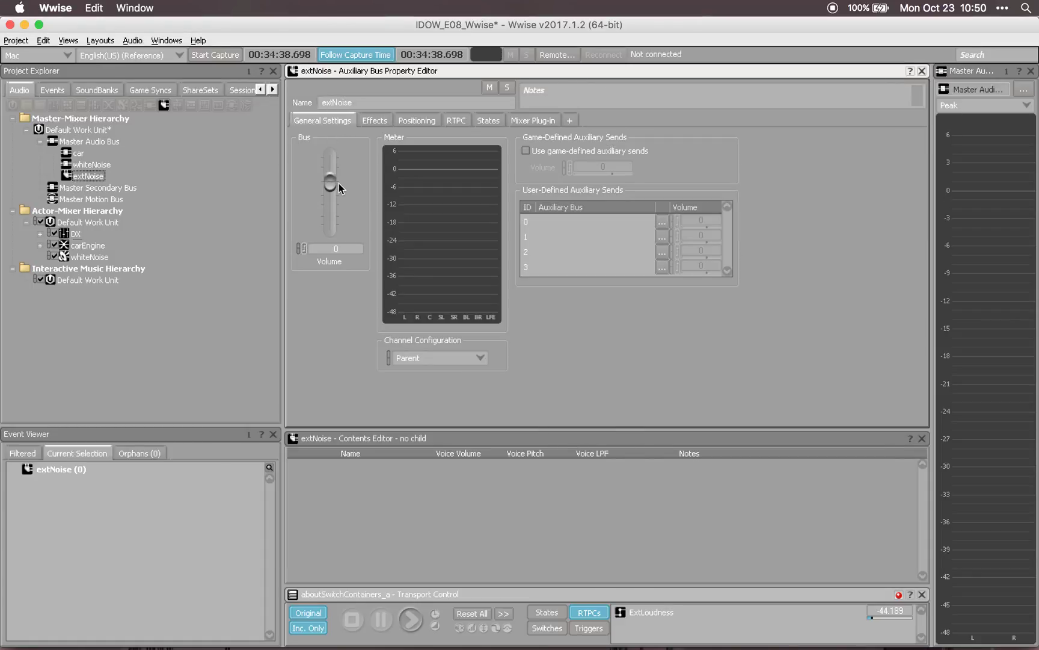
pyautogui.moveTo(336, 180); pyautogui.dragTo(341, 242)
pyautogui.doubleClick(341, 246)
pyautogui.write('0')
pyautogui.press('Return')
# Step: Recheck extNoise's Wwise Gain and Wwise Meter effects, then select the carEngine blend container
pyautogui.click(373, 123)
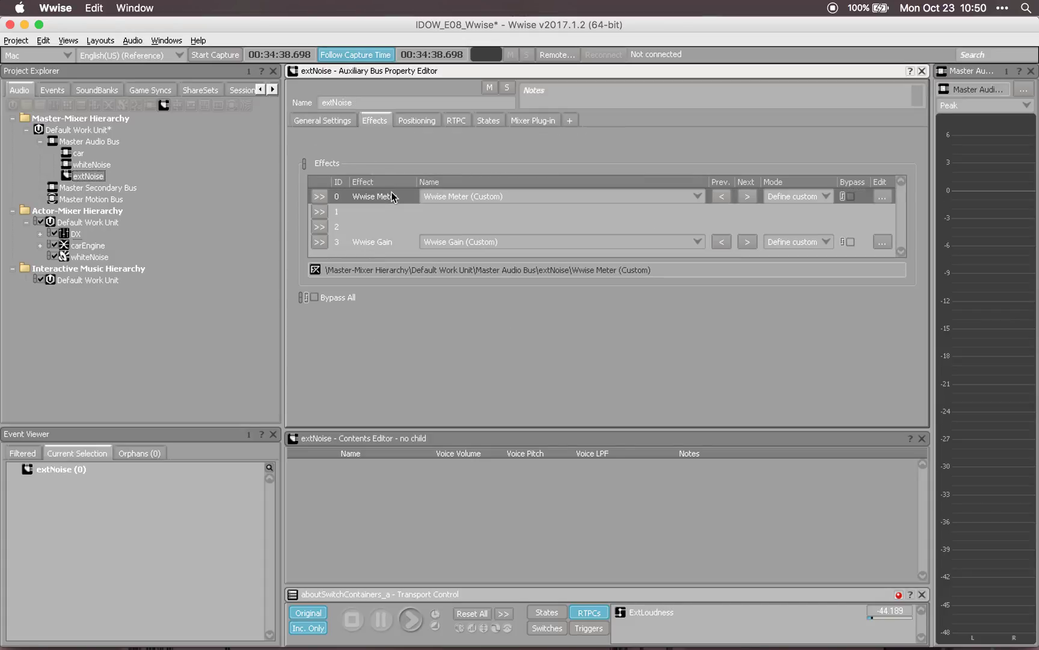
pyautogui.click(341, 125)
pyautogui.click(374, 121)
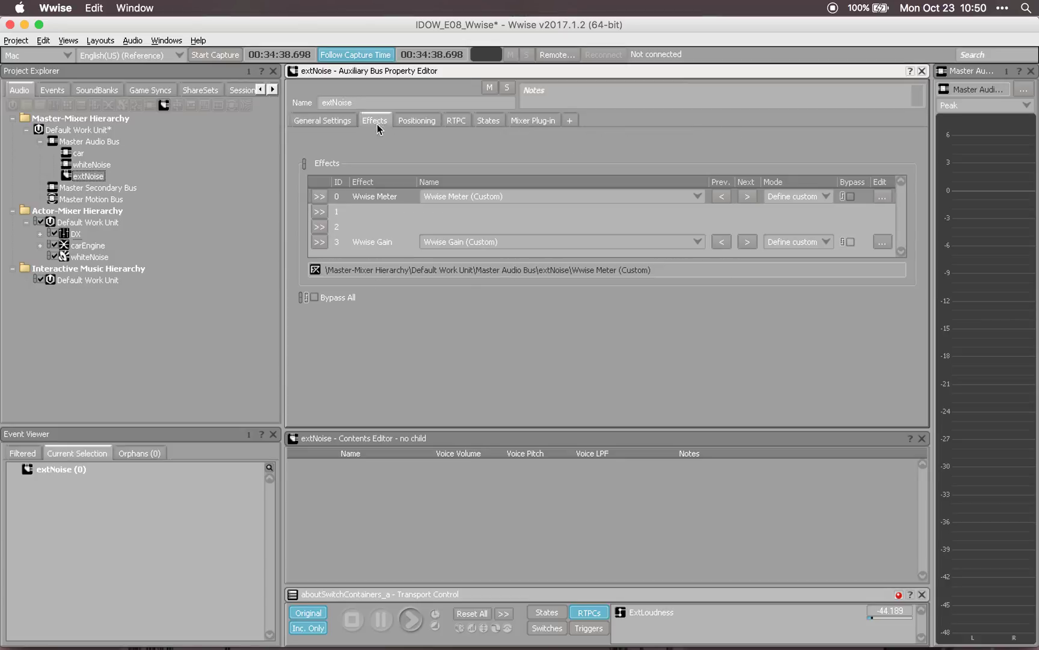
pyautogui.click(328, 121)
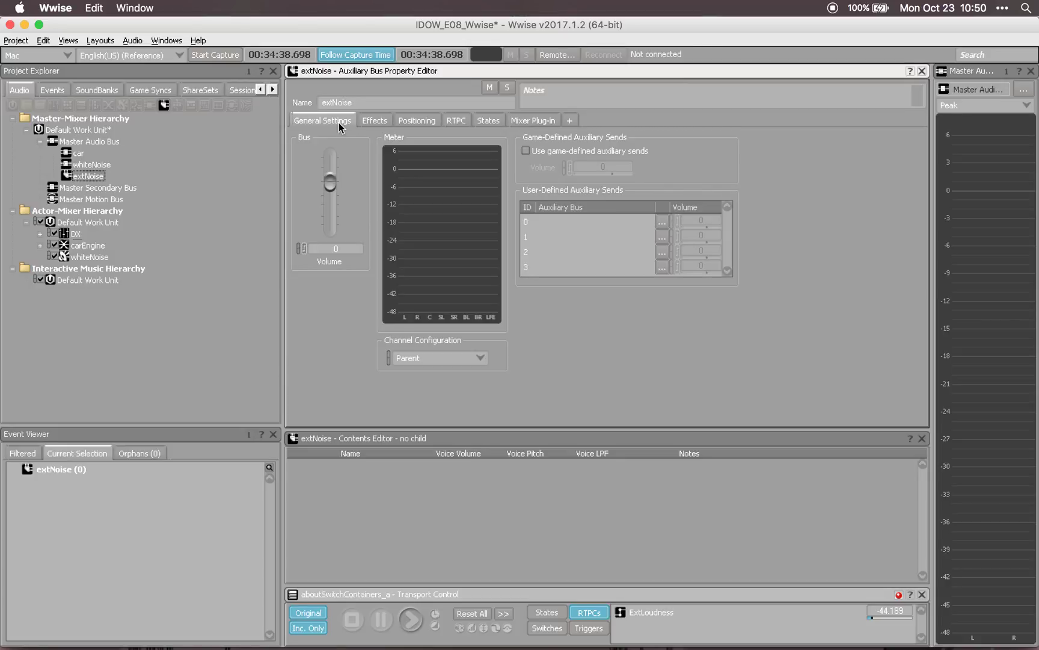
pyautogui.click(375, 121)
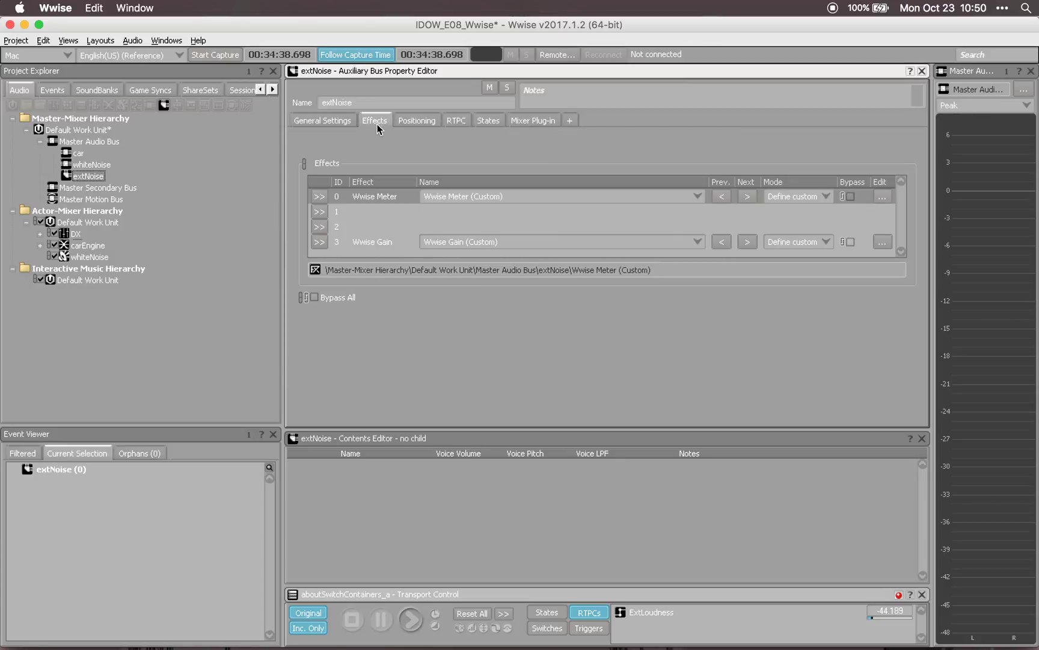
pyautogui.click(381, 245)
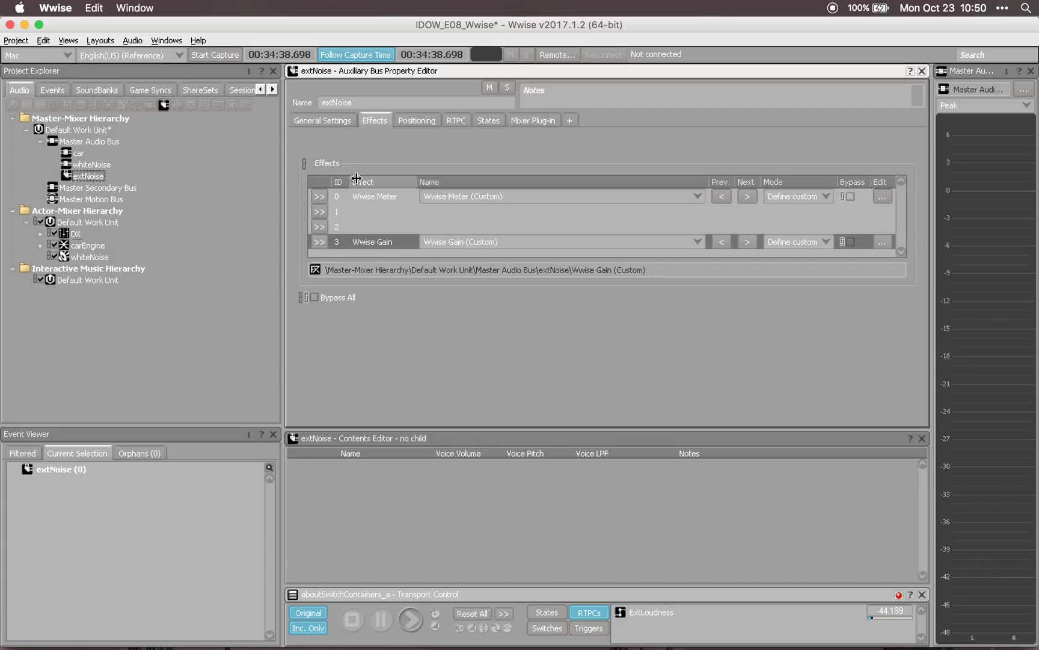
pyautogui.click(381, 195)
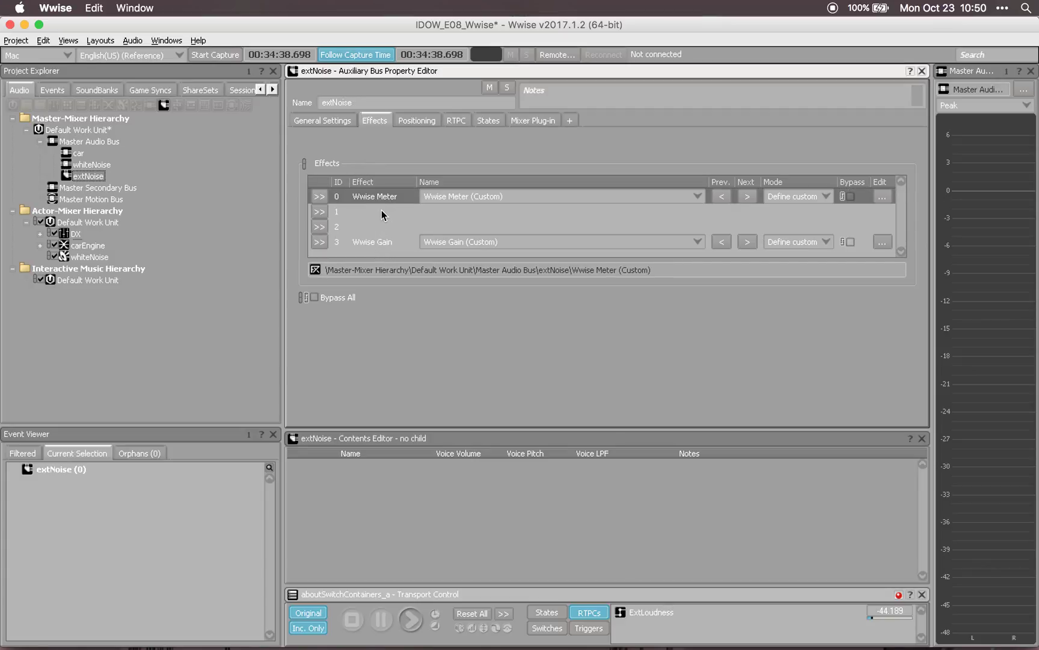
pyautogui.click(322, 121)
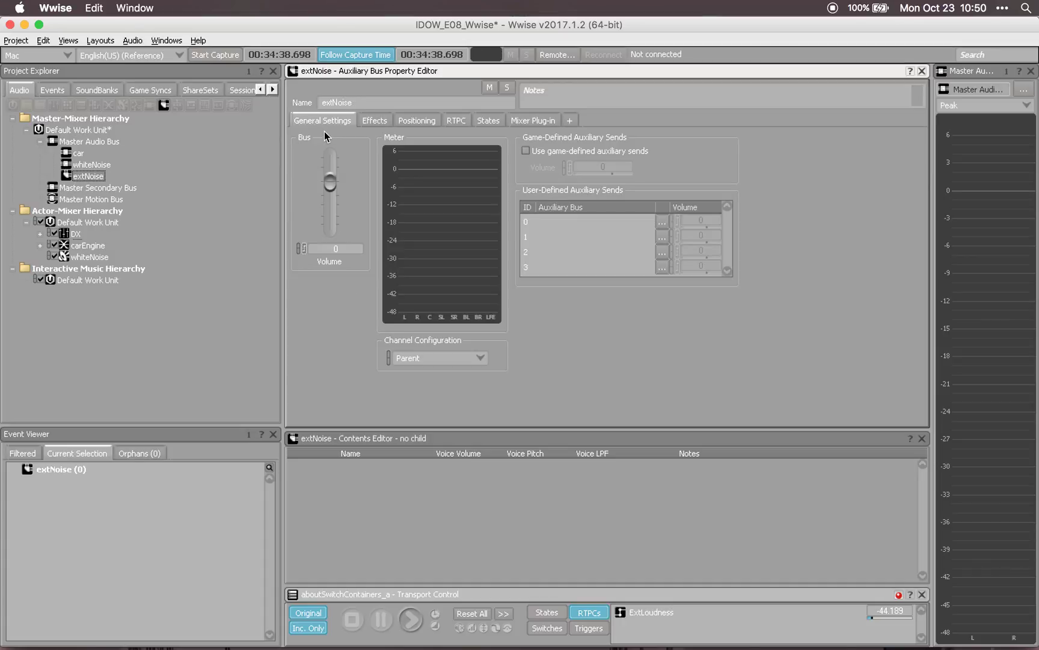
pyautogui.click(93, 177)
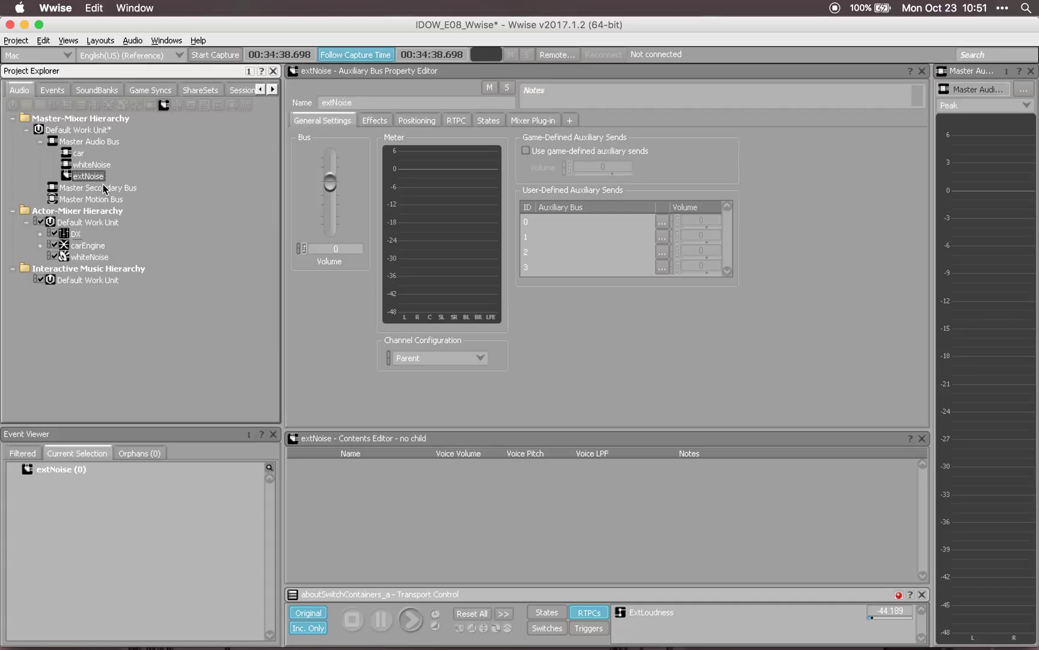
pyautogui.click(98, 246)
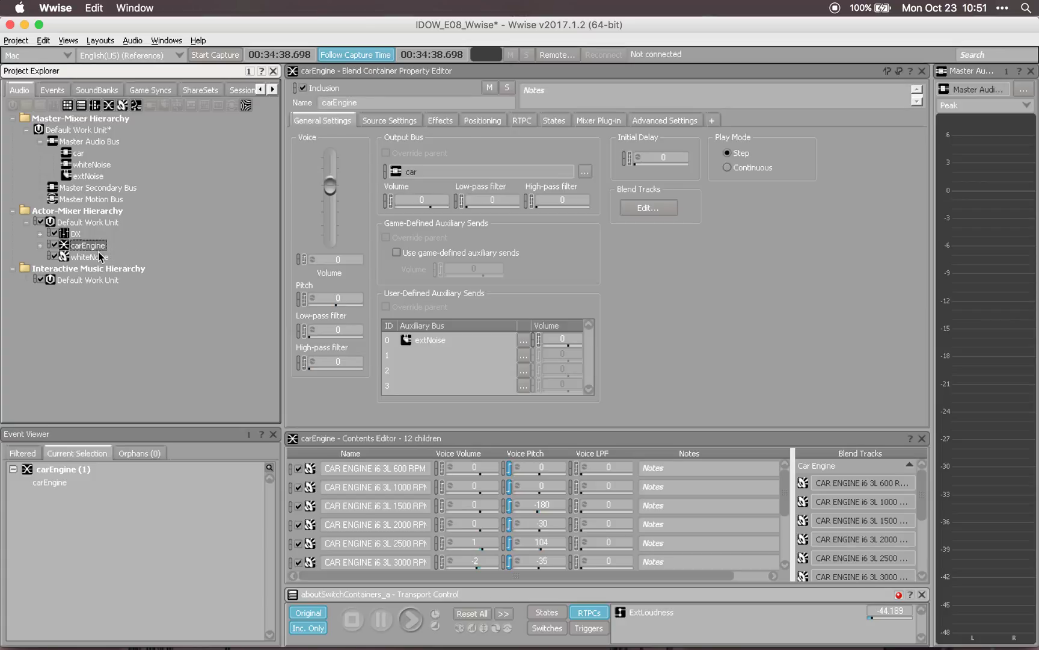
# Step: Give carEngine an extNoise aux send volume of 3 and whiteNoise one of -6, then recheck carEngine
pyautogui.click(565, 338)
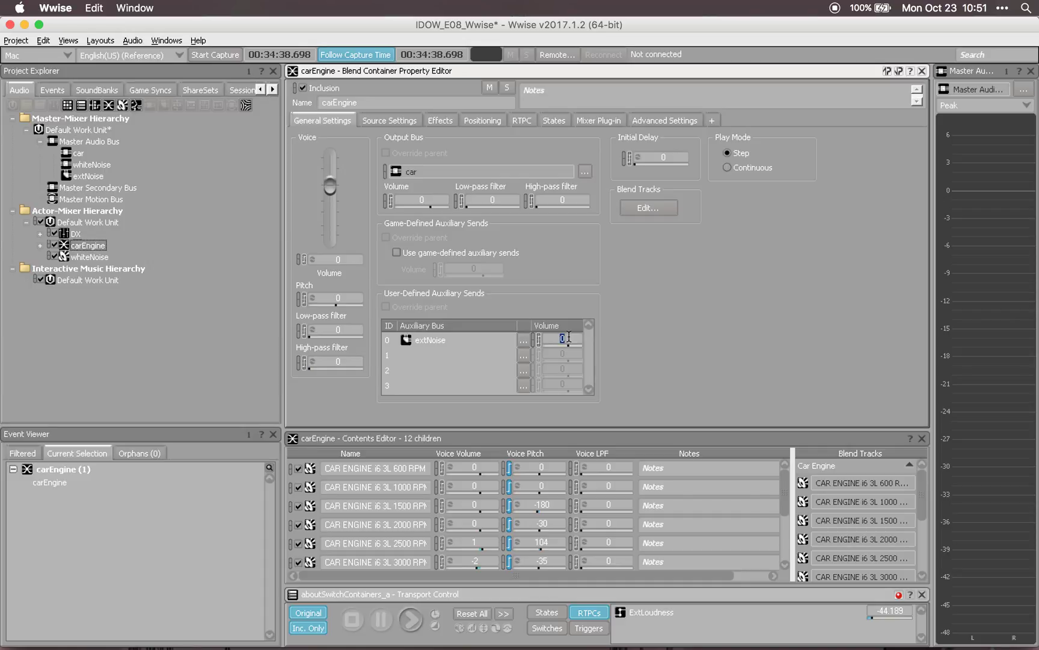
pyautogui.write('3')
pyautogui.click(90, 256)
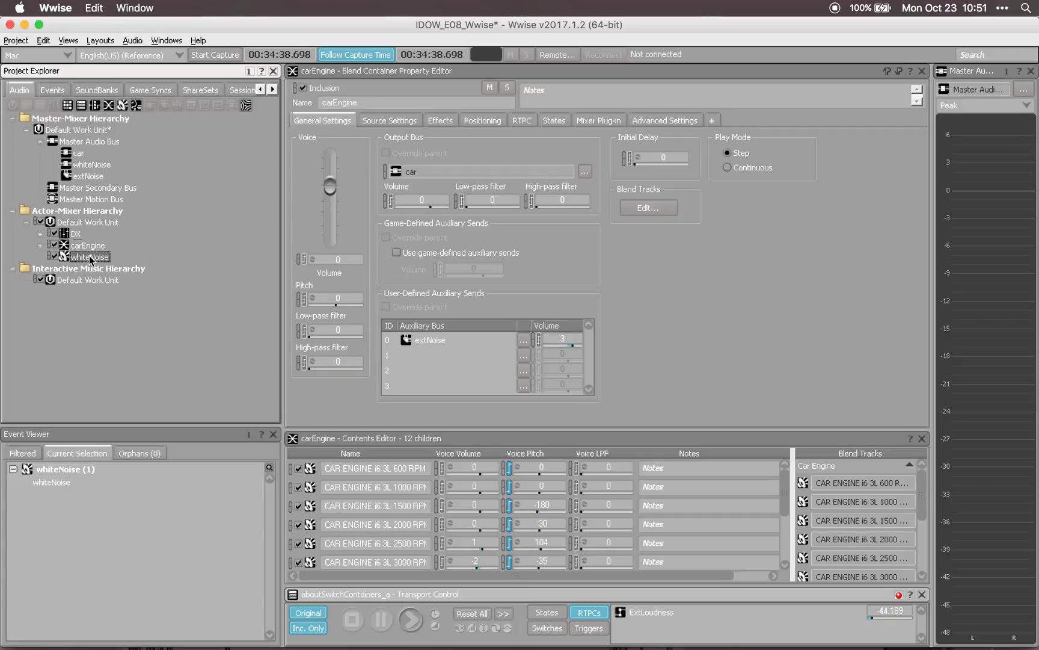
pyautogui.click(576, 341)
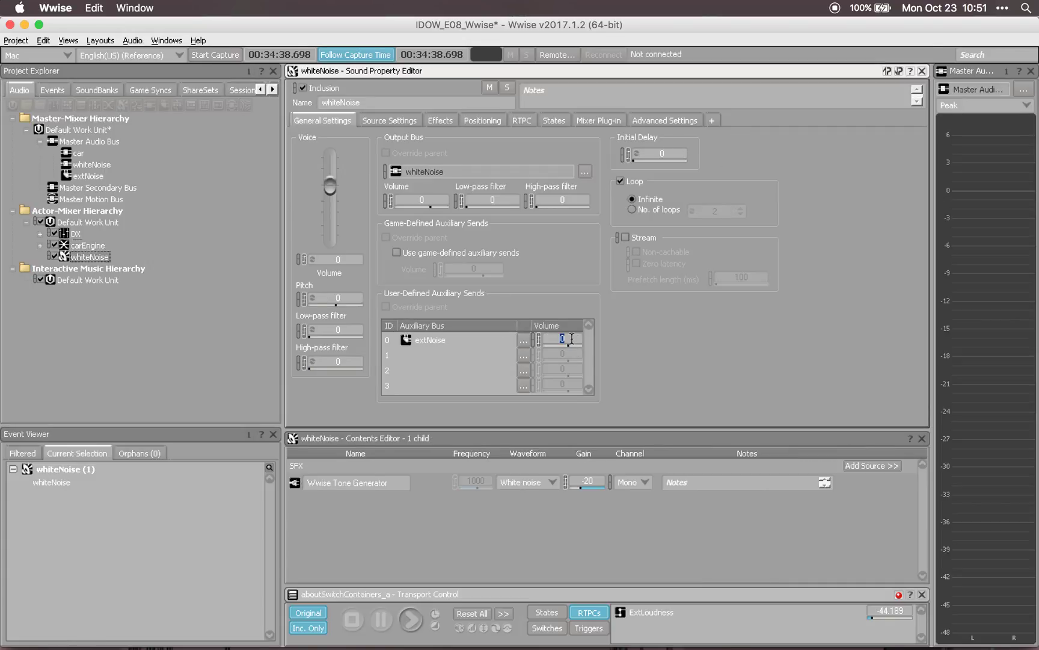
pyautogui.write('-6')
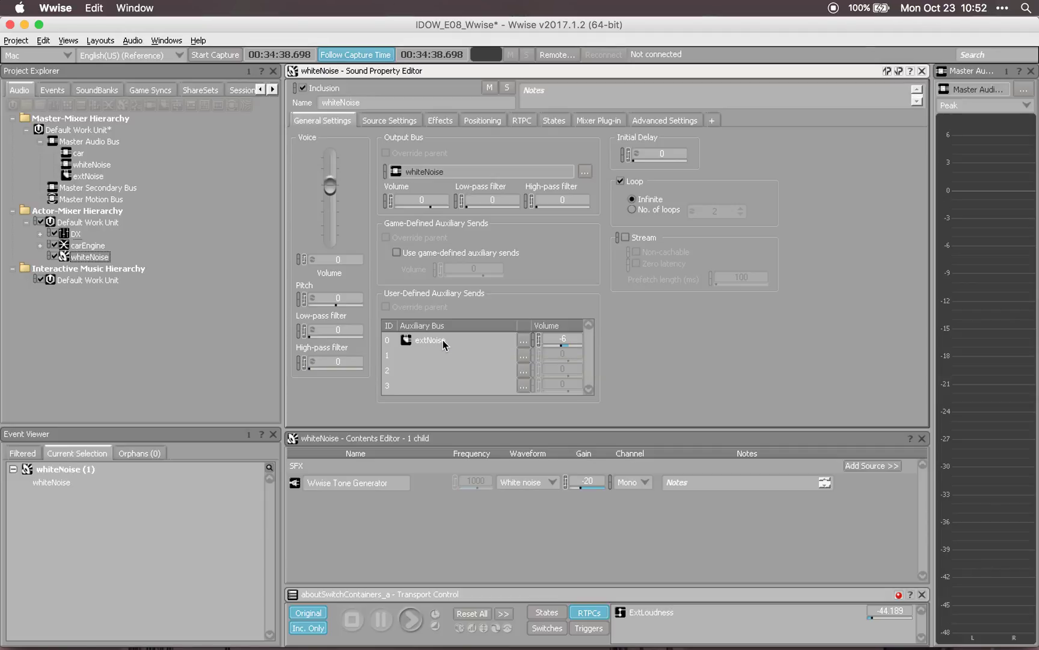
pyautogui.click(91, 247)
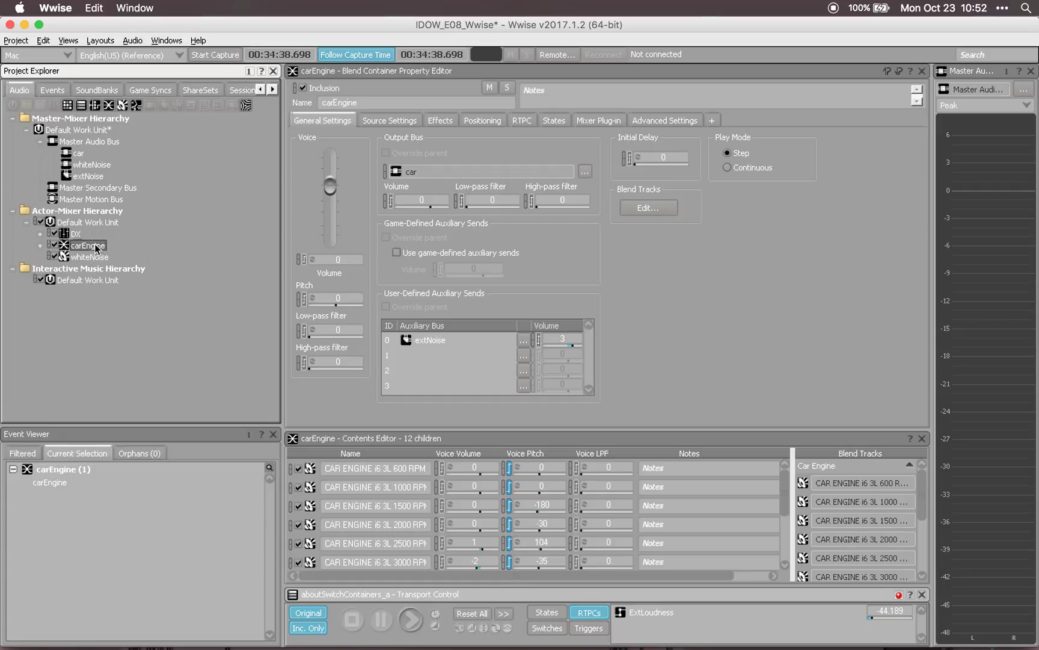
pyautogui.click(474, 342)
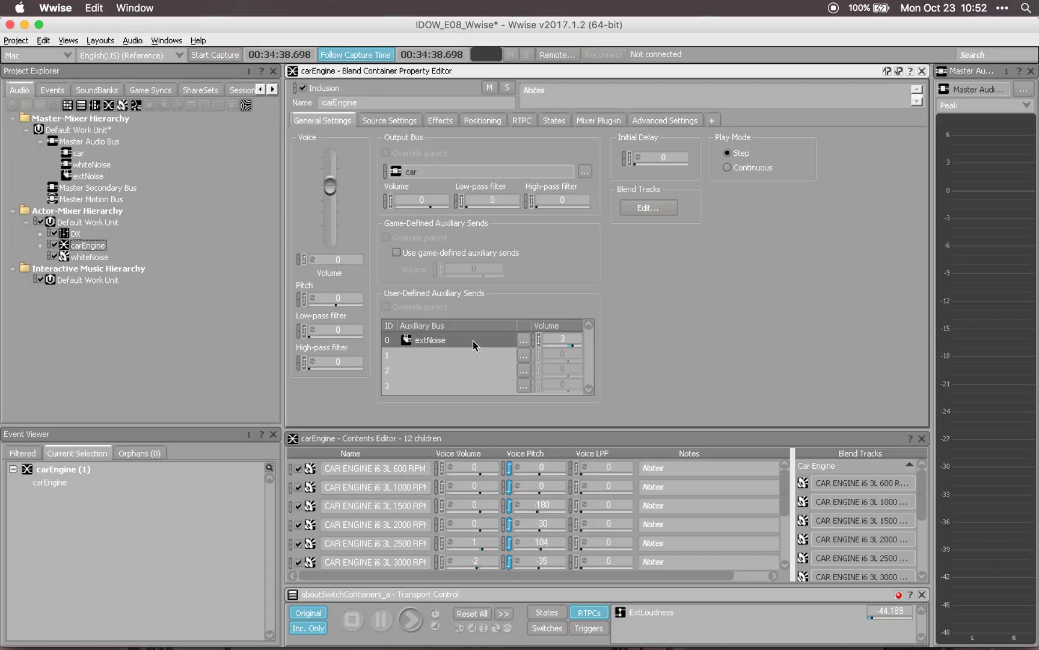
# Step: Review extNoise's Wwise Meter editor, which outputs RMS to ExtLoudness between -48 and 0
pyautogui.click(85, 177)
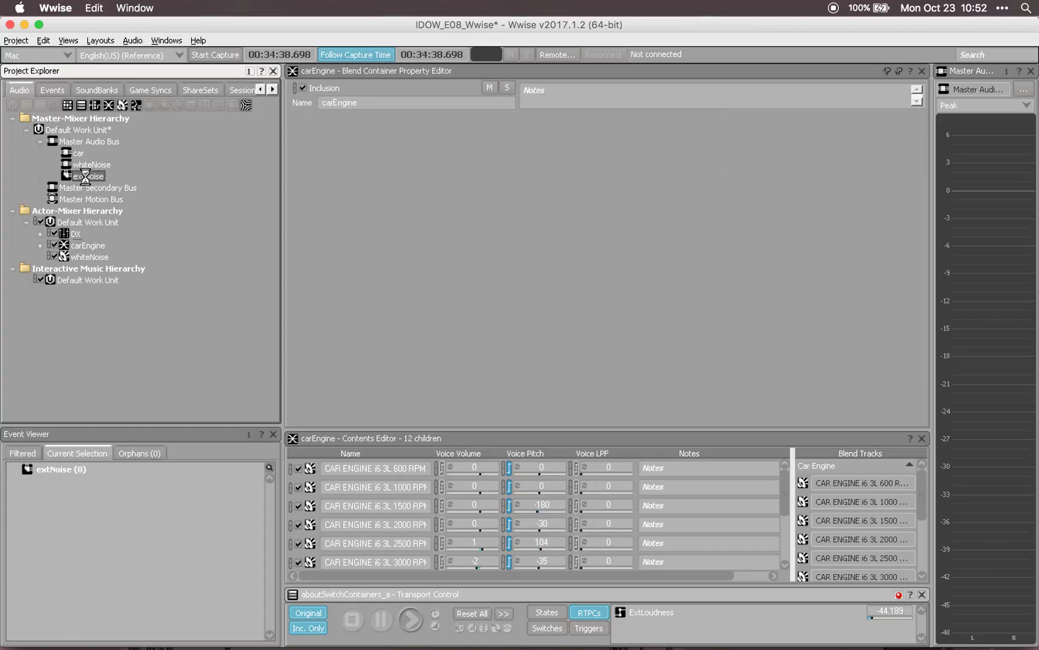
pyautogui.click(378, 120)
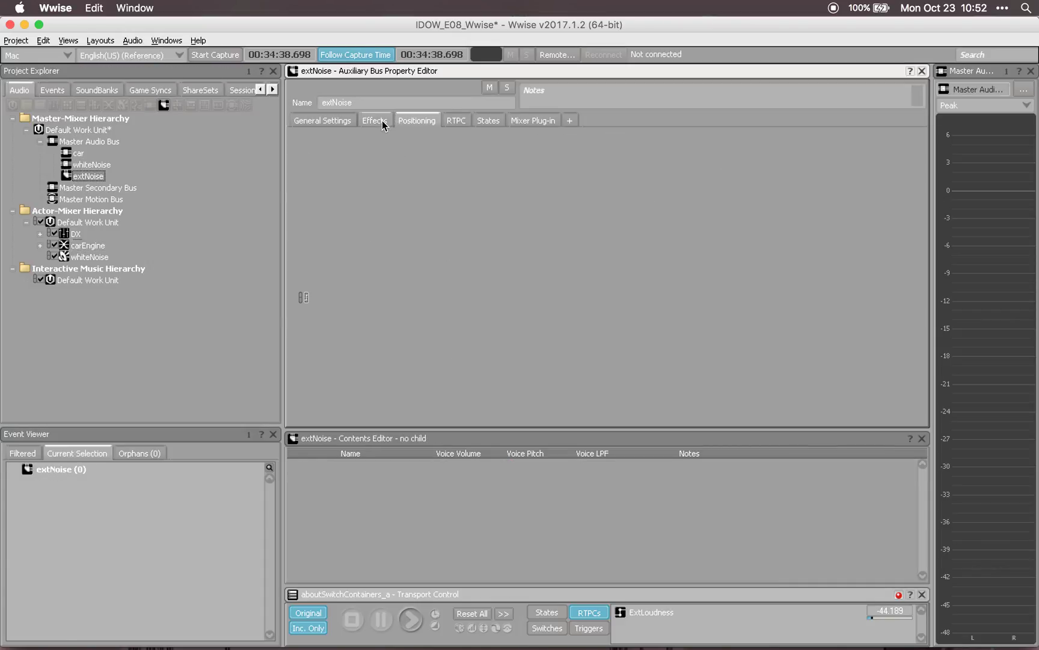
pyautogui.doubleClick(394, 201)
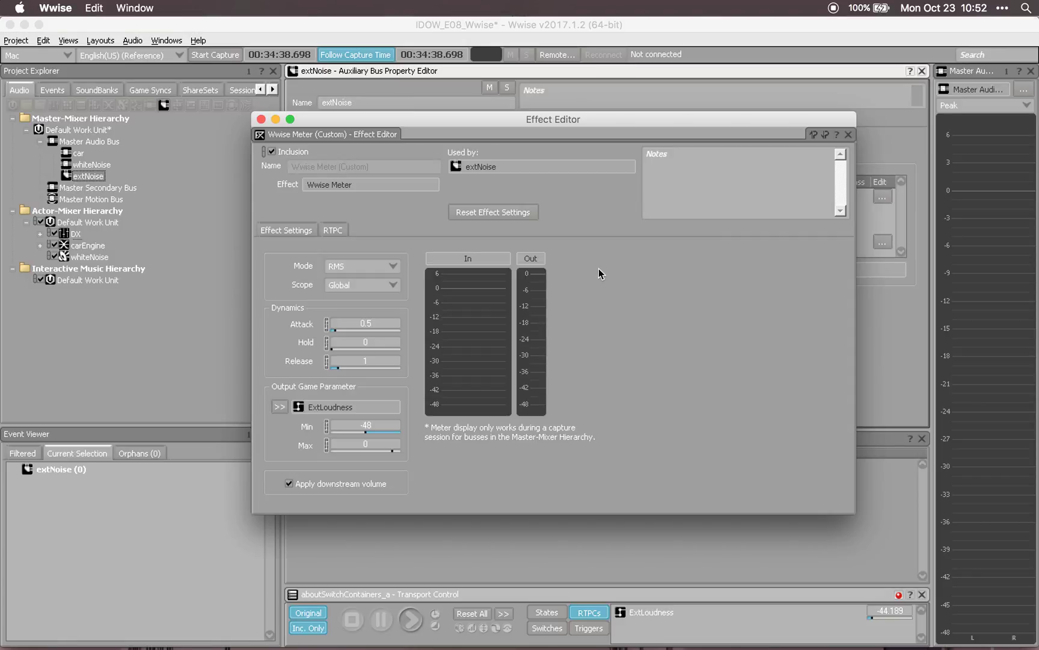
pyautogui.click(261, 119)
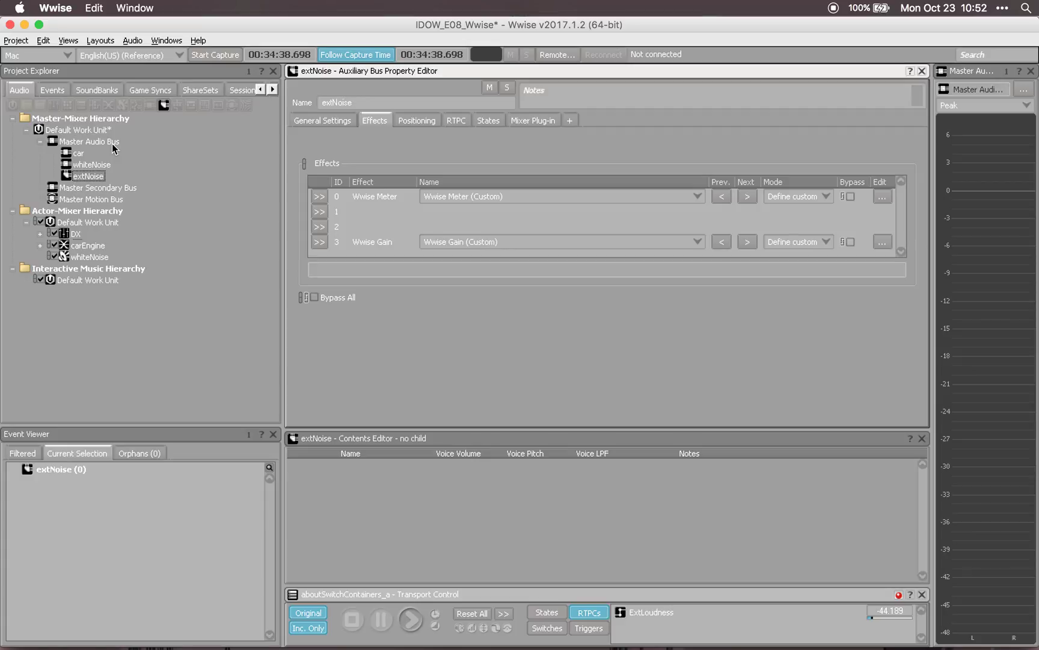
pyautogui.click(90, 177)
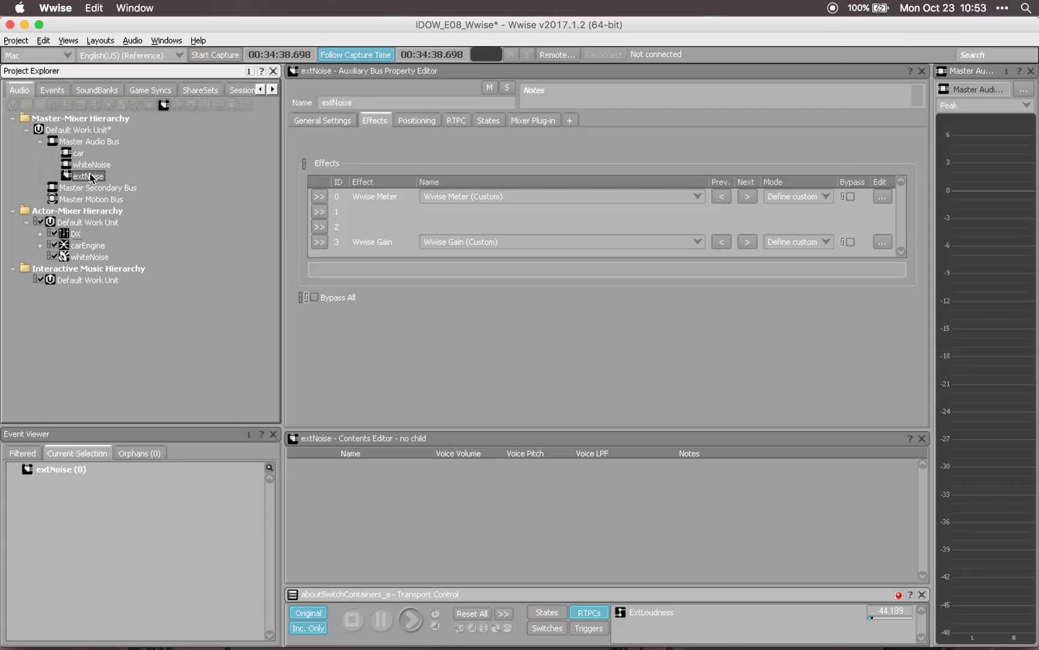
# Step: Inspect the _p, _mf and _f takes under aboutSwitchContainers_a_01, then switch to REAPER
pyautogui.moveTo(90, 177); pyautogui.dragTo(156, 280)
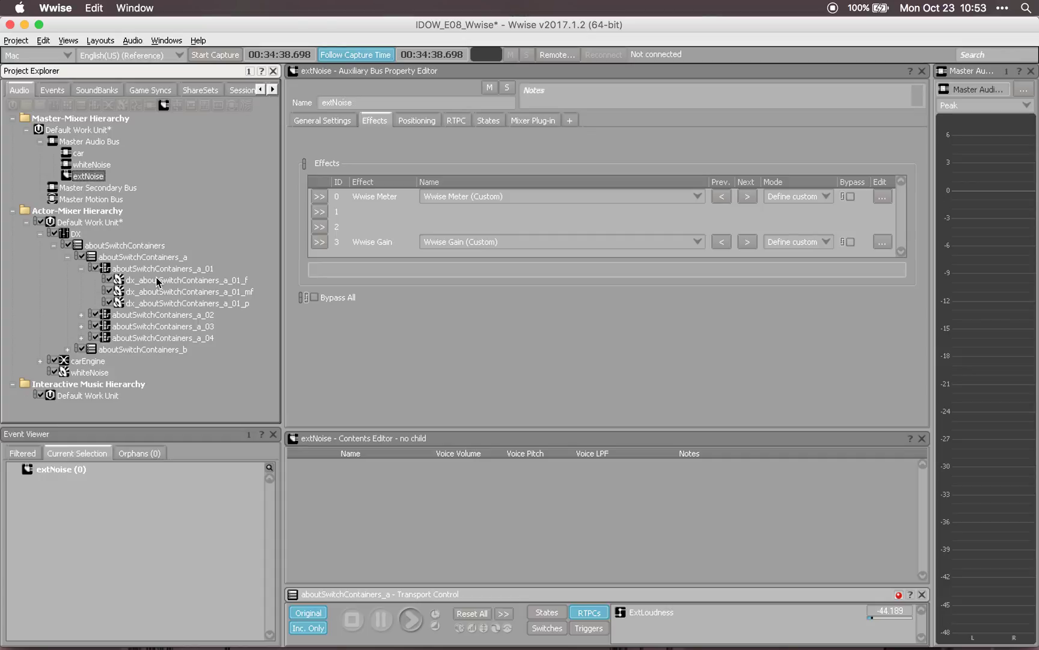
pyautogui.click(234, 306)
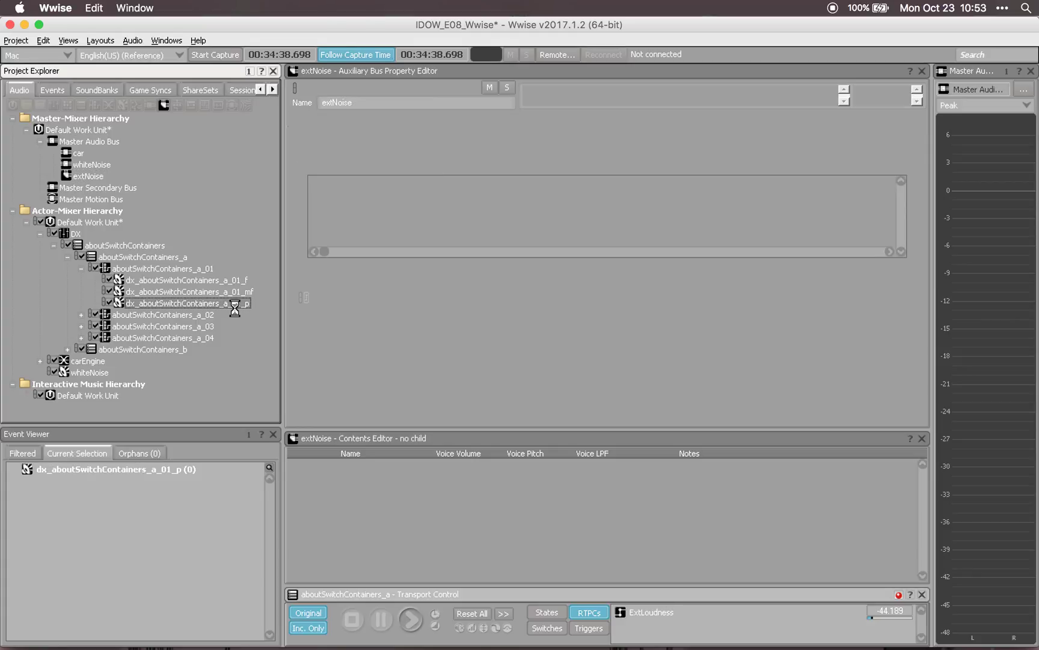
pyautogui.click(230, 292)
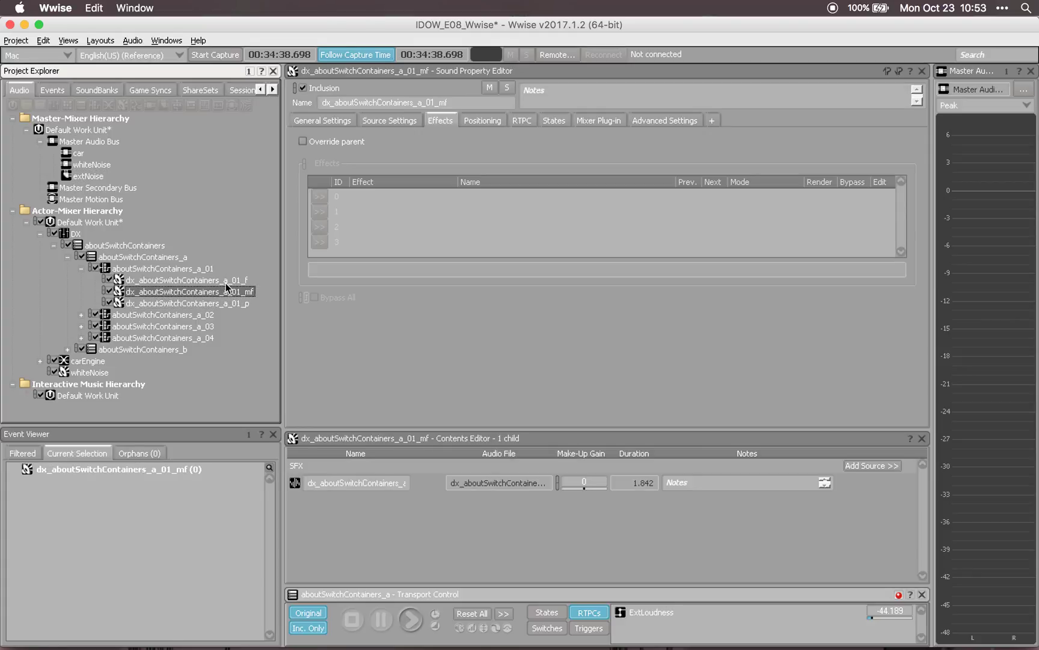
pyautogui.click(229, 281)
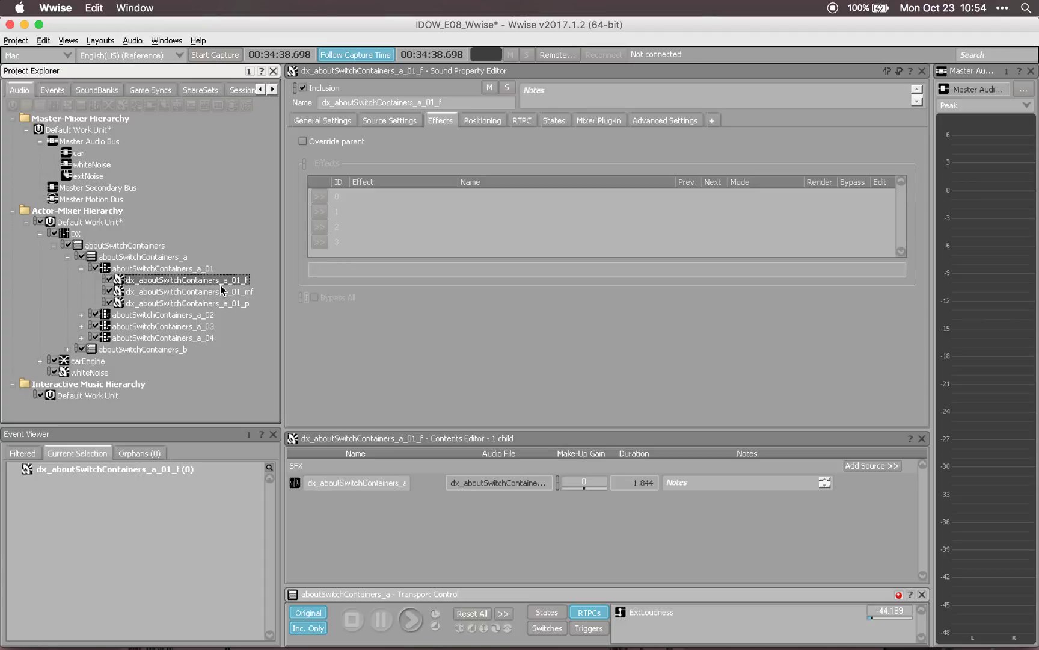
pyautogui.click(81, 269)
pyautogui.click(118, 259)
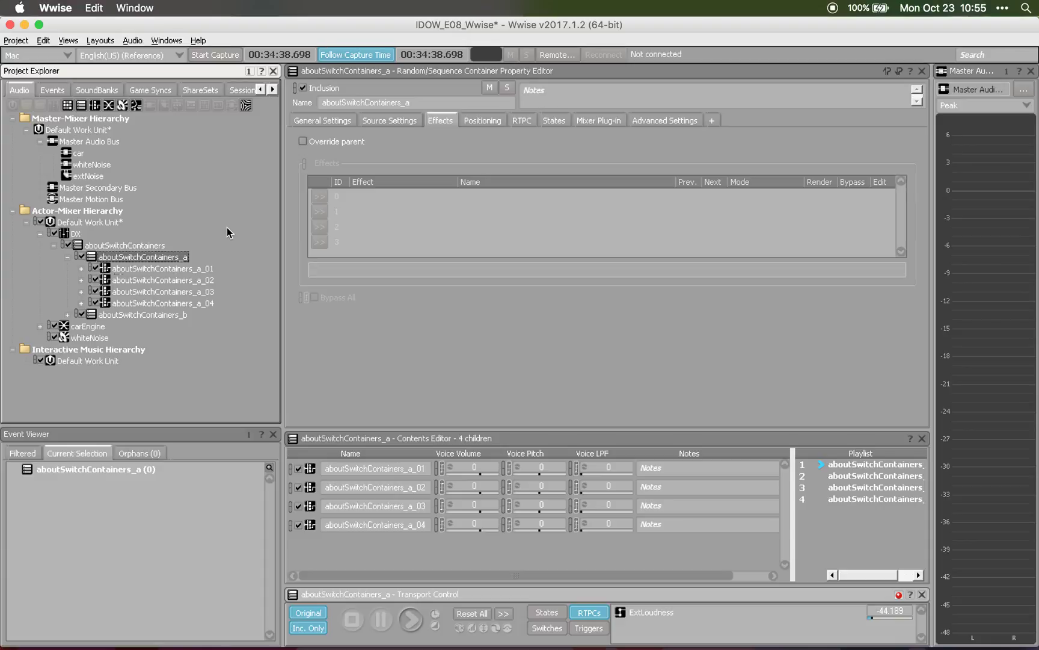
pyautogui.press('super+Tab')
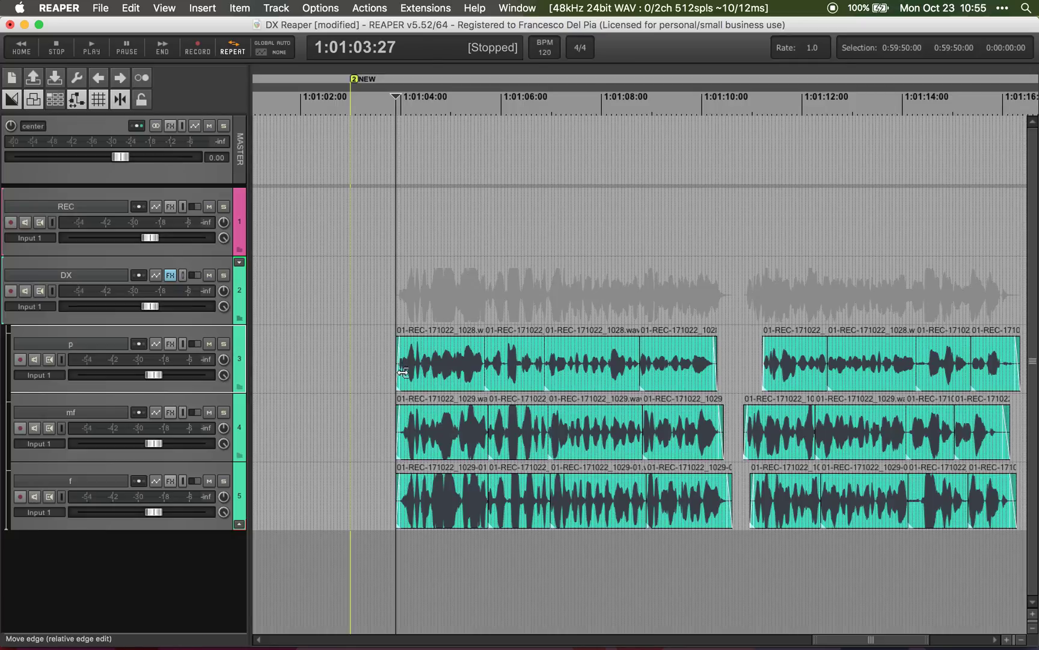
# Step: Compare the first four dialogue takes on the f and p tracks in REAPER
pyautogui.scroll(2, 504, 289)
pyautogui.hscroll(-3, 560, 311)
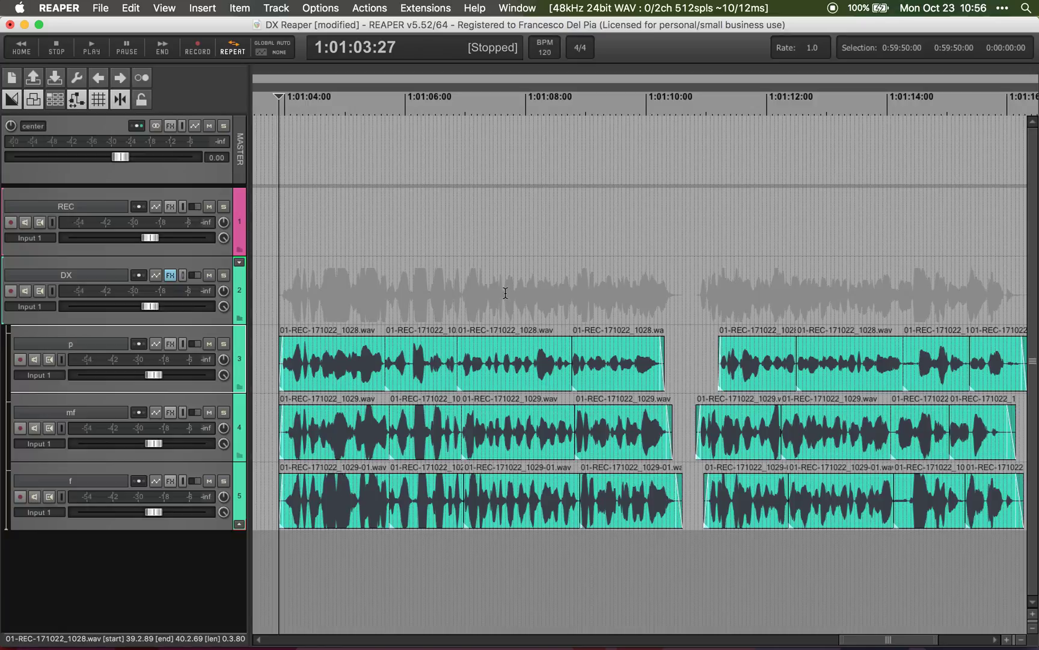
pyautogui.click(264, 478)
pyautogui.moveTo(265, 486); pyautogui.dragTo(668, 569)
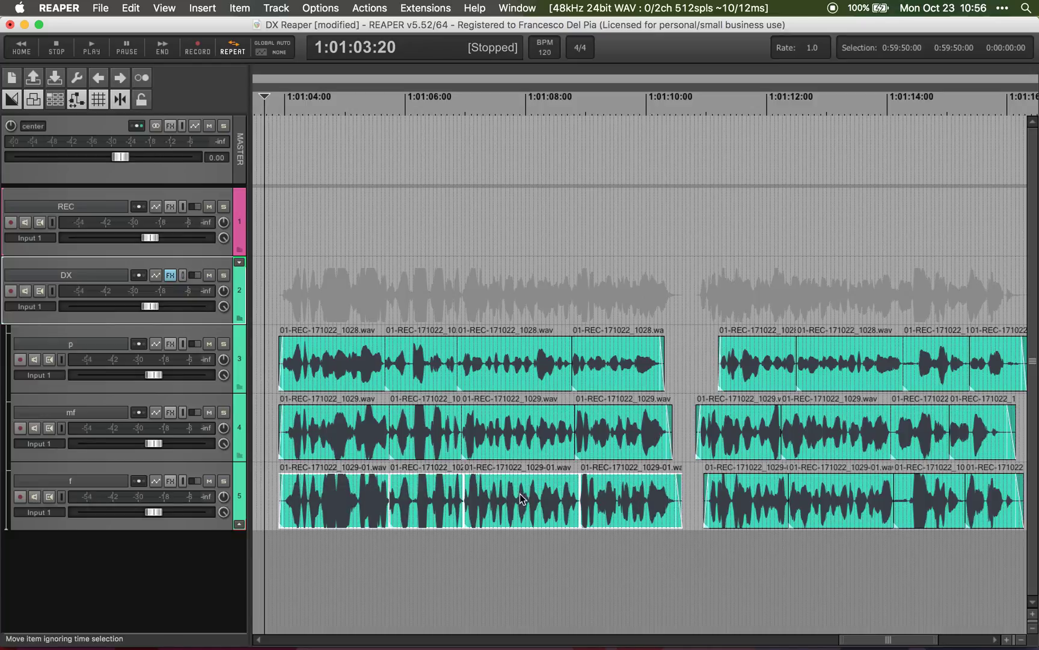
pyautogui.click(266, 492)
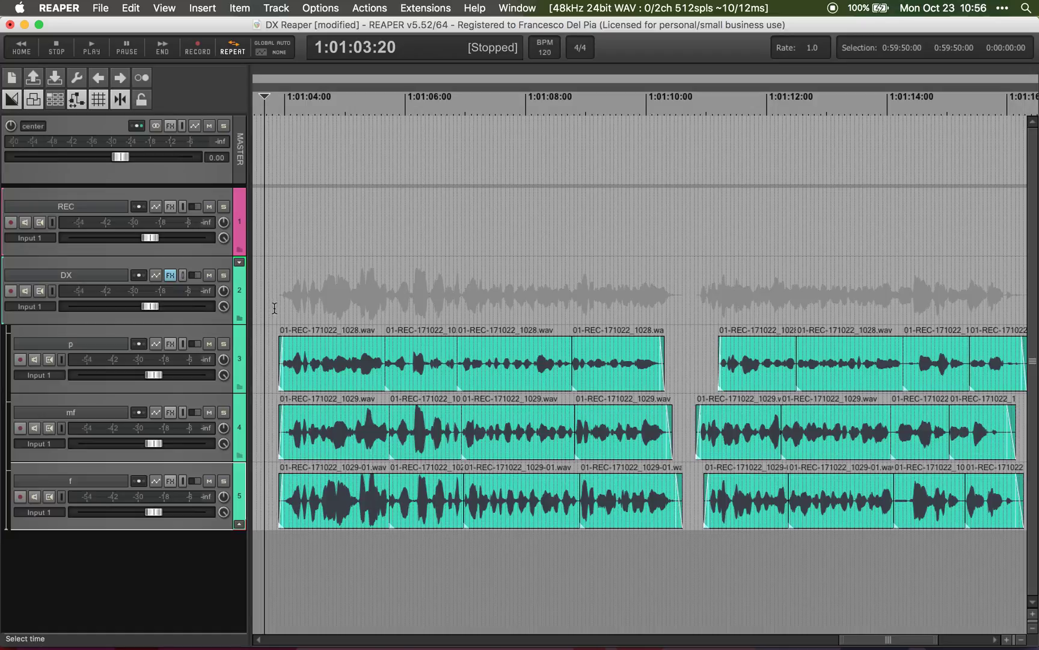
pyautogui.moveTo(328, 290); pyautogui.dragTo(599, 360)
pyautogui.click(585, 304)
# Step: Place the edit cursor at 1:01:06:03, select the aligned p, mf and f takes, and return to Wwise
pyautogui.scroll(1, 543, 306)
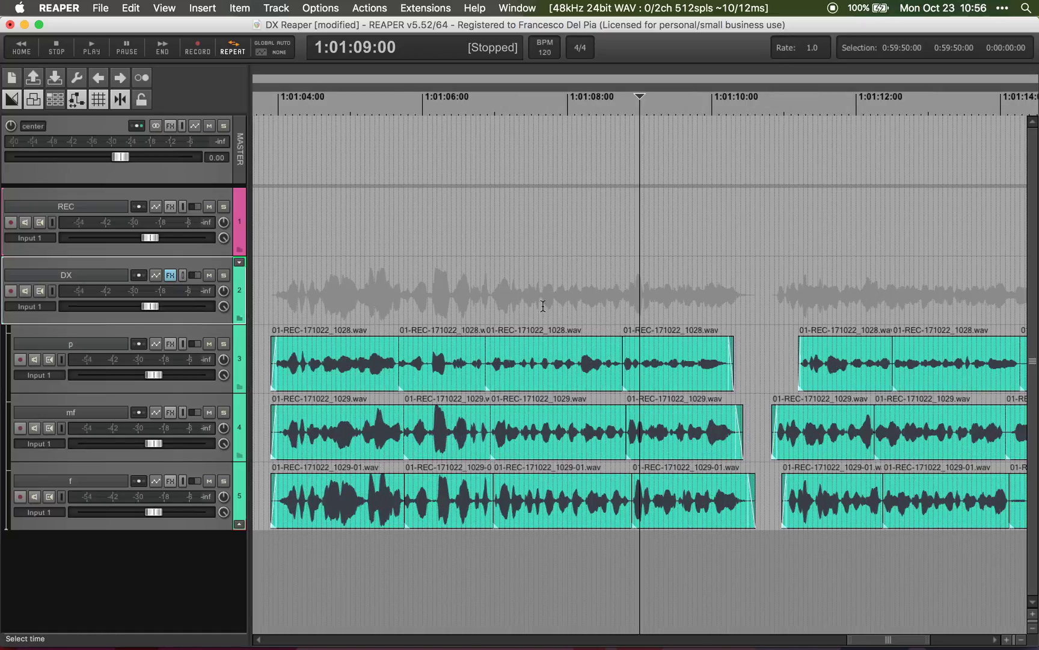
pyautogui.click(391, 306)
pyautogui.scroll(1, 394, 380)
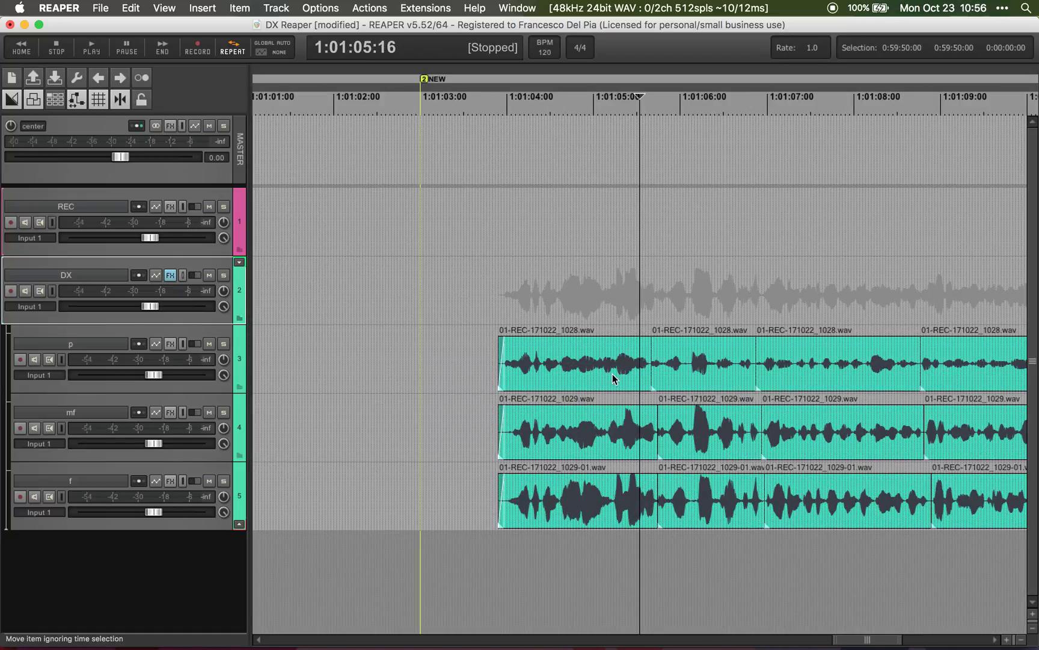
pyautogui.hscroll(5, 614, 374)
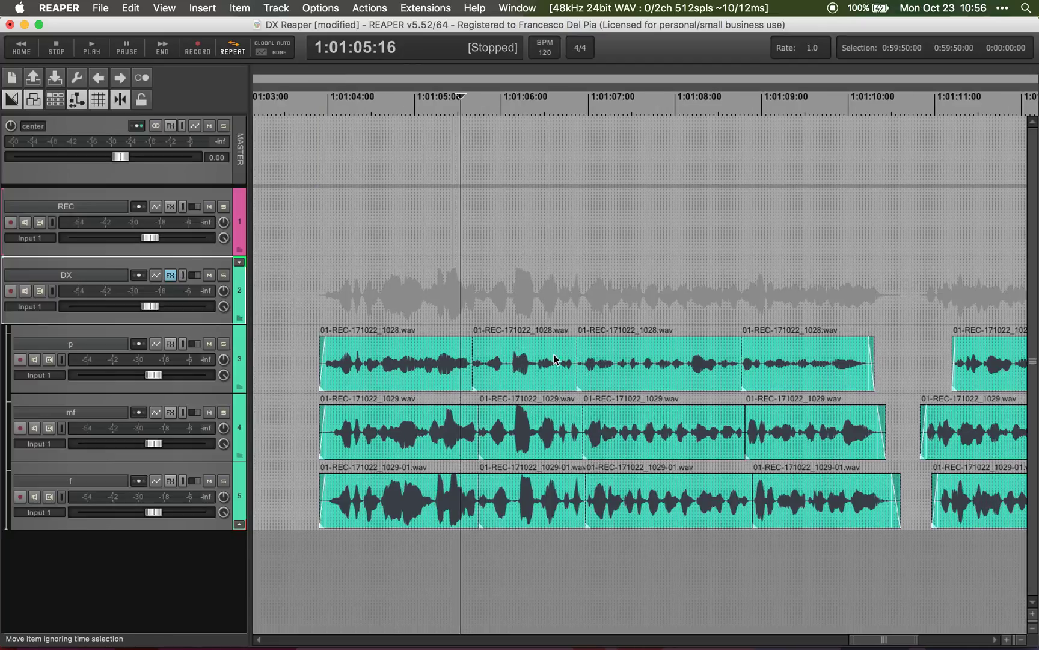
pyautogui.click(509, 278)
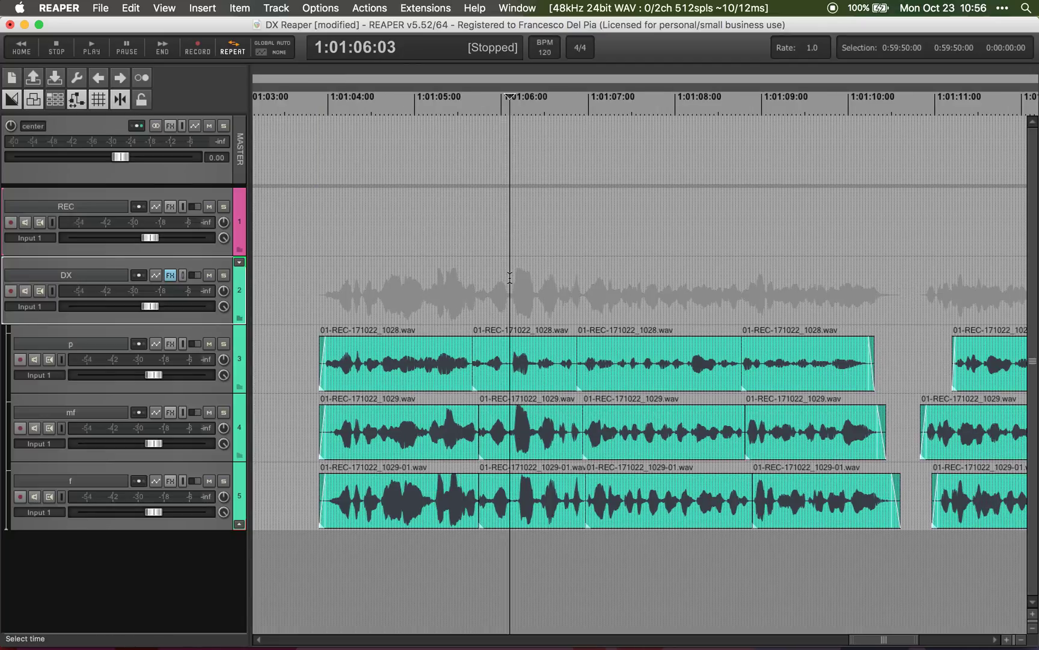
pyautogui.scroll(2, 598, 347)
pyautogui.scroll(1, 597, 343)
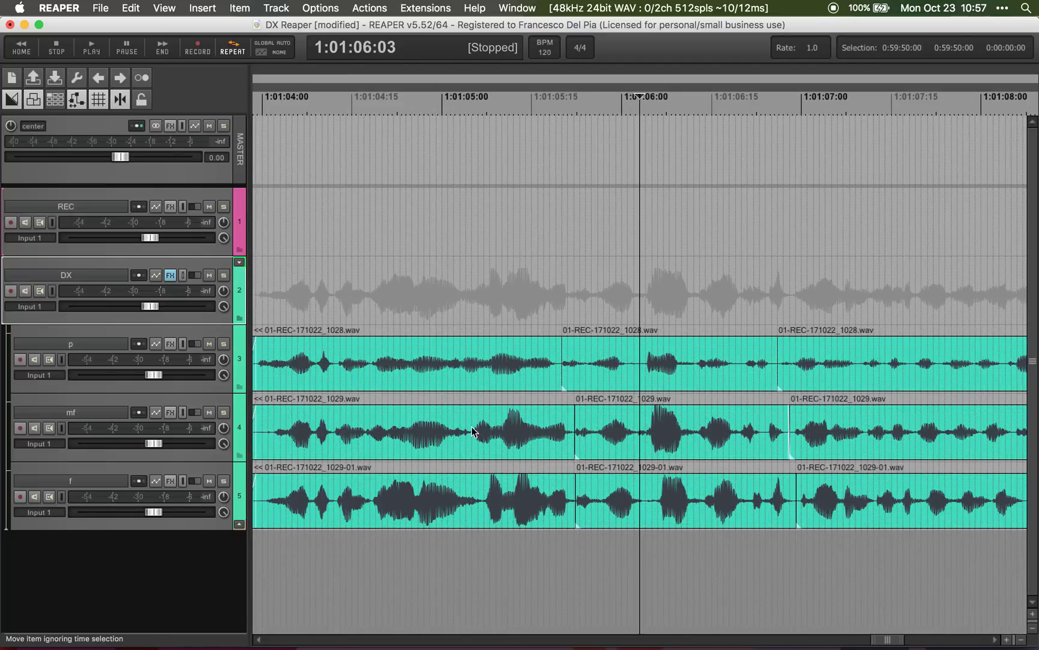
pyautogui.click(440, 352)
pyautogui.click(460, 445)
pyautogui.click(465, 482)
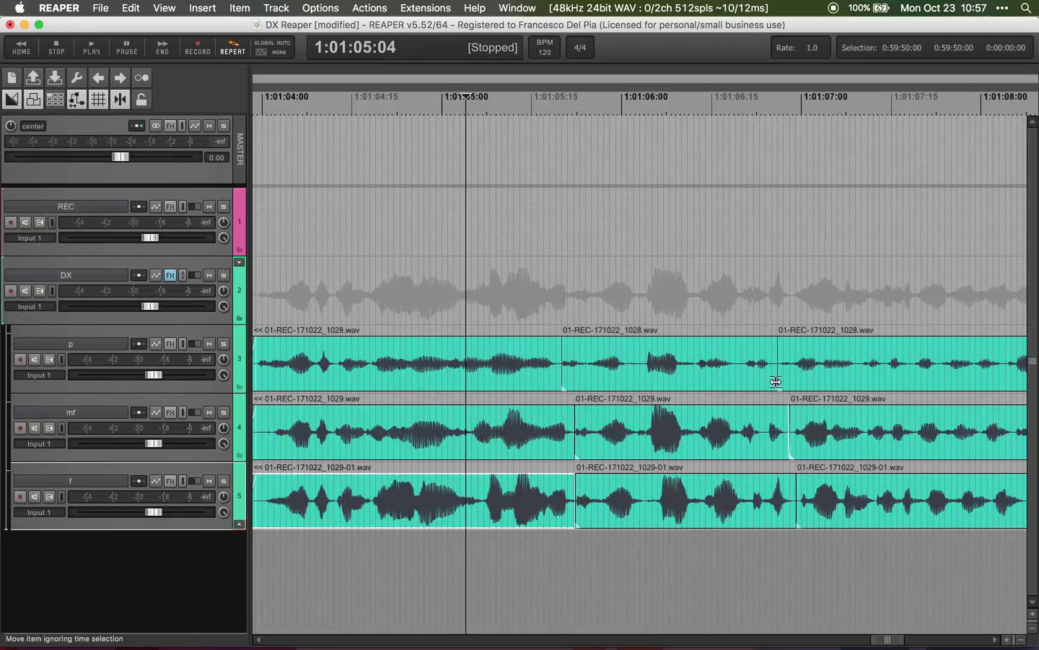
pyautogui.hscroll(5, 769, 352)
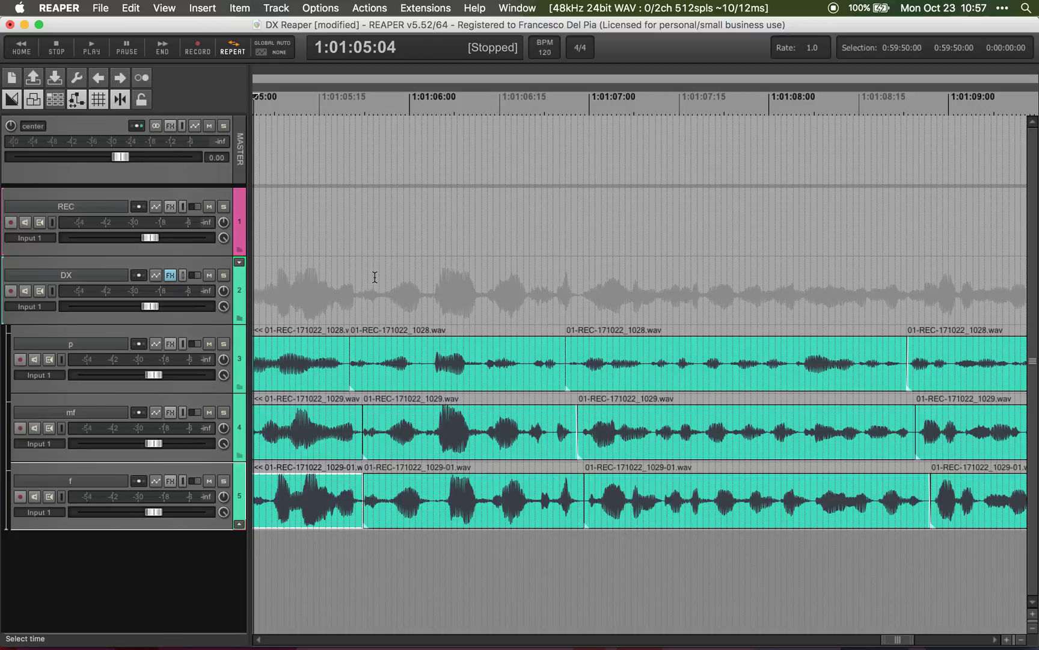
pyautogui.press('super+Tab')
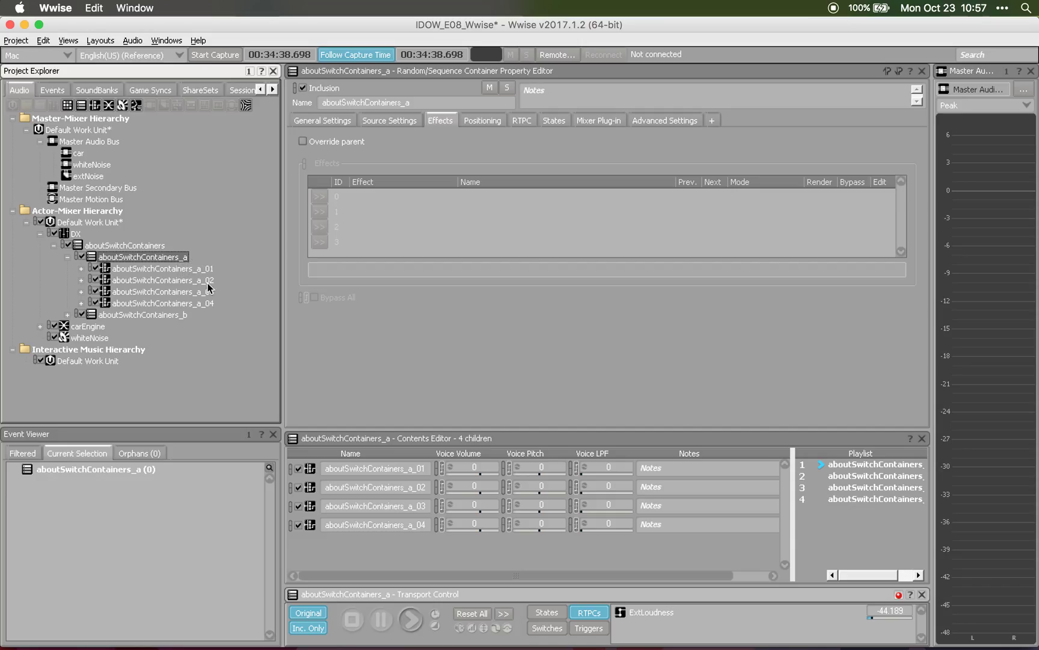
# Step: Show aboutSwitchContainers_a_01's switch settings, grouped by ExtLoudness with p as default, then leave Wwise
pyautogui.click(191, 272)
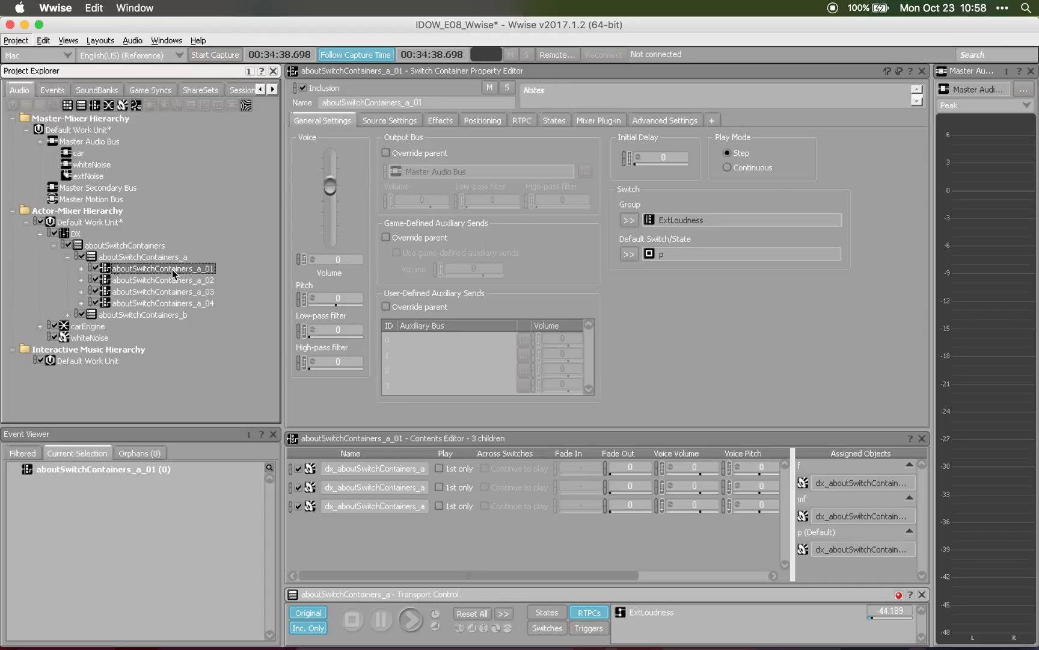
pyautogui.press('super+Tab')
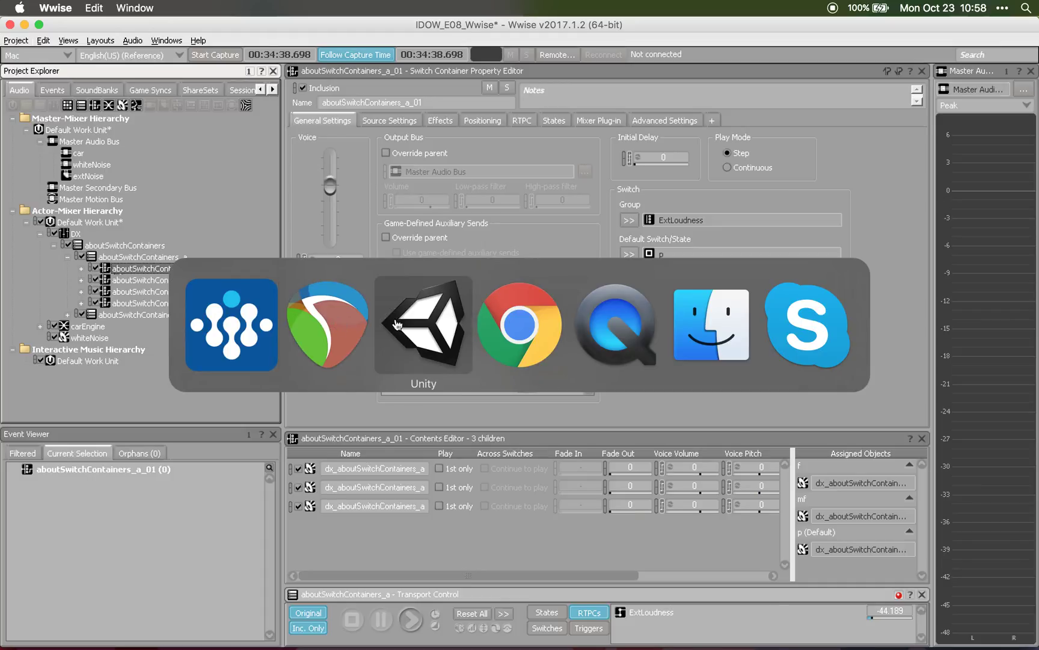
# Step: Inspect the Unity jeep scene, the SetRPM slider and the Game view's ExtLoudness label, then return to Wwise
pyautogui.click(457, 328)
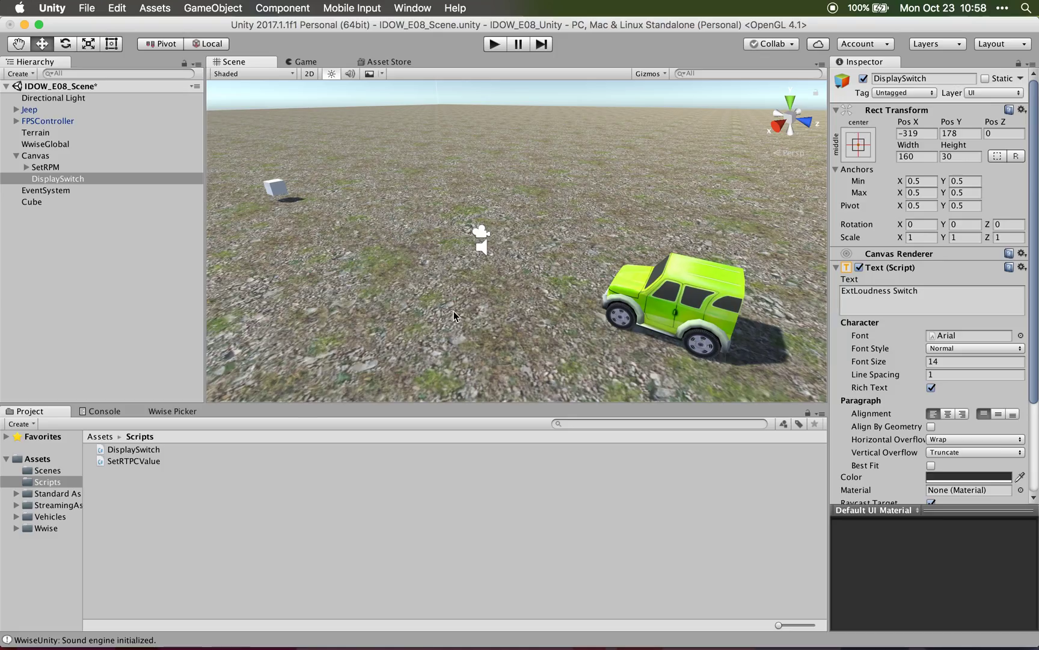
pyautogui.moveTo(454, 314); pyautogui.dragTo(332, 236)
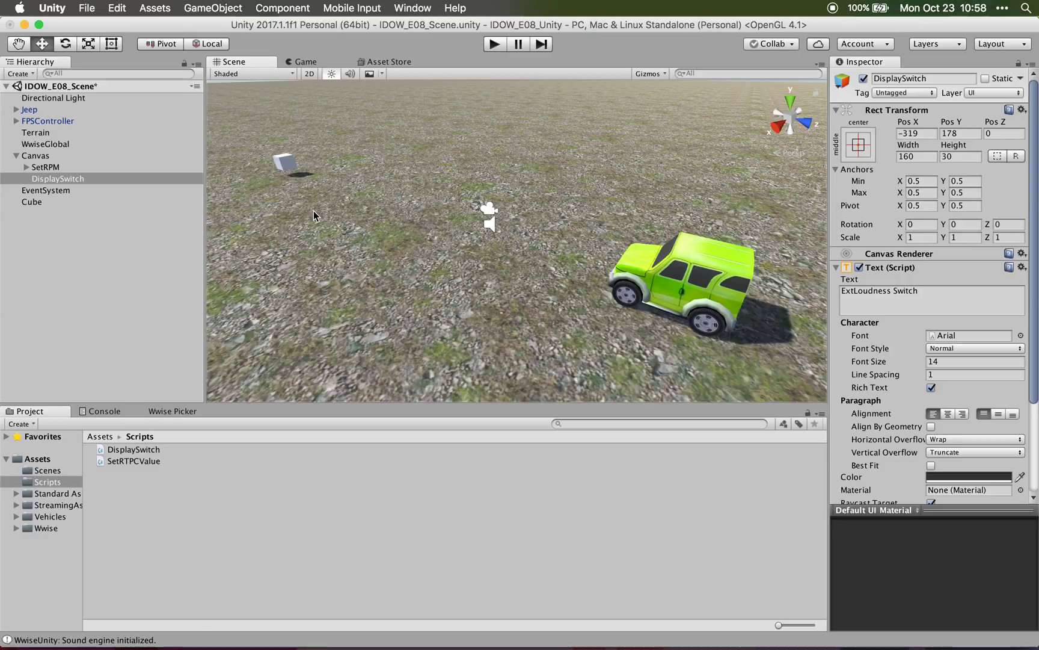
pyautogui.click(45, 167)
pyautogui.click(304, 61)
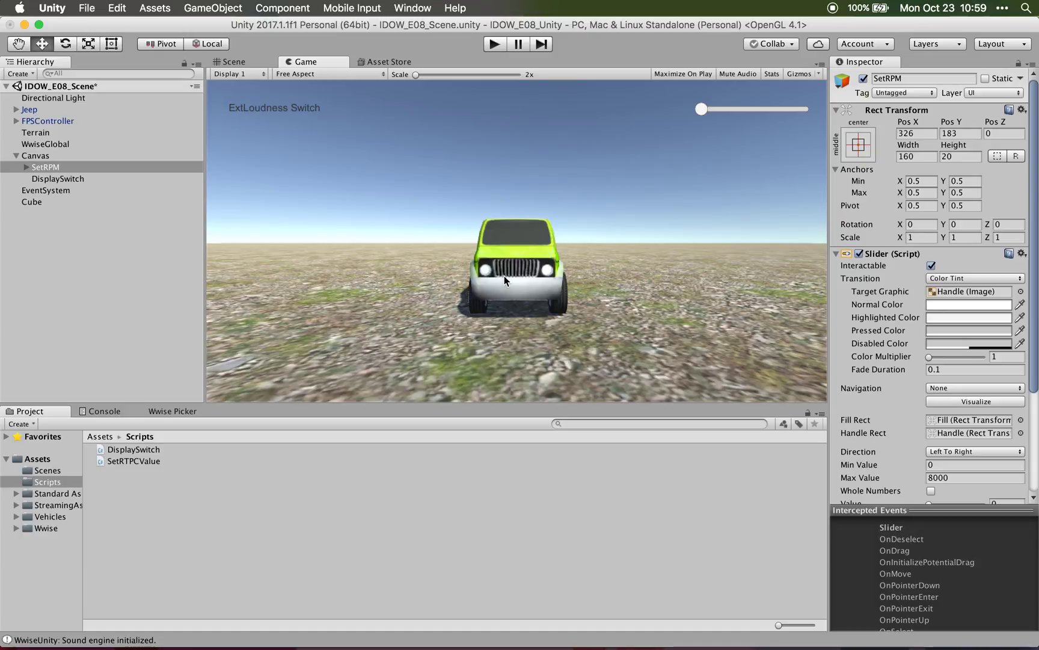
pyautogui.click(248, 62)
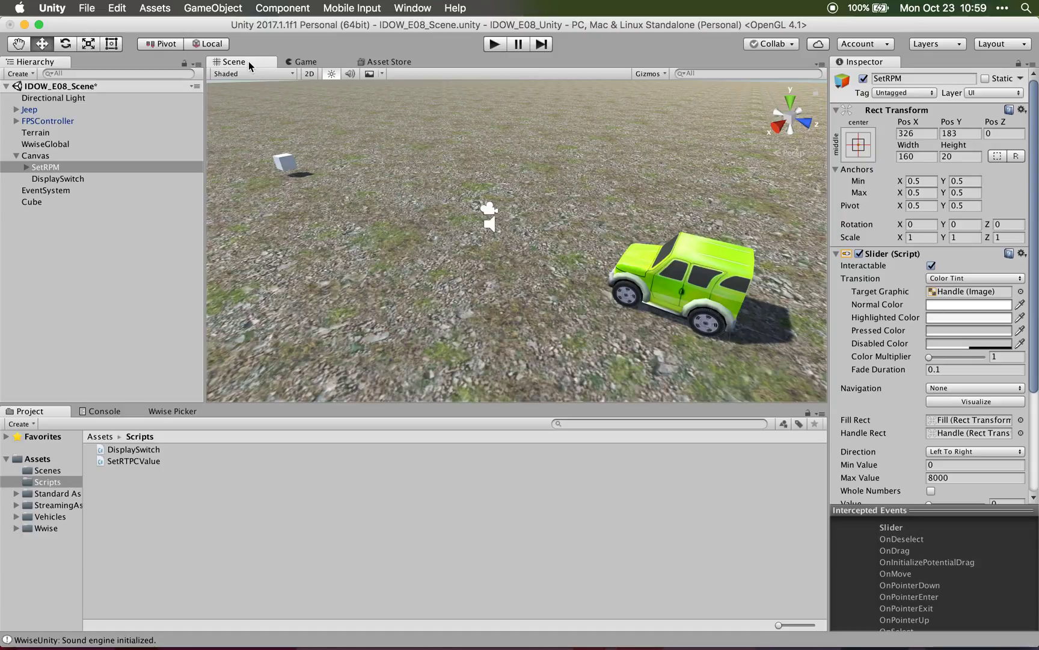
pyautogui.press('super+Tab')
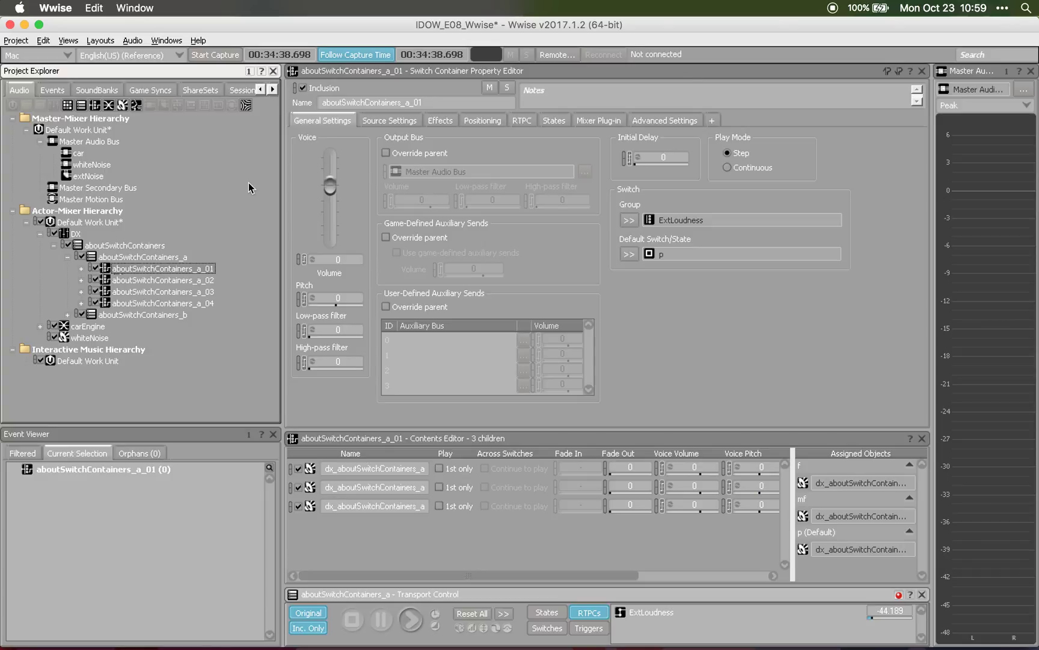
# Step: Extend the selection from aboutSwitchContainers_a_01 down to aboutSwitchContainers_a_04 with a Shift-click
pyautogui.keyDown('shift'); pyautogui.click(214, 304); pyautogui.keyUp('shift')
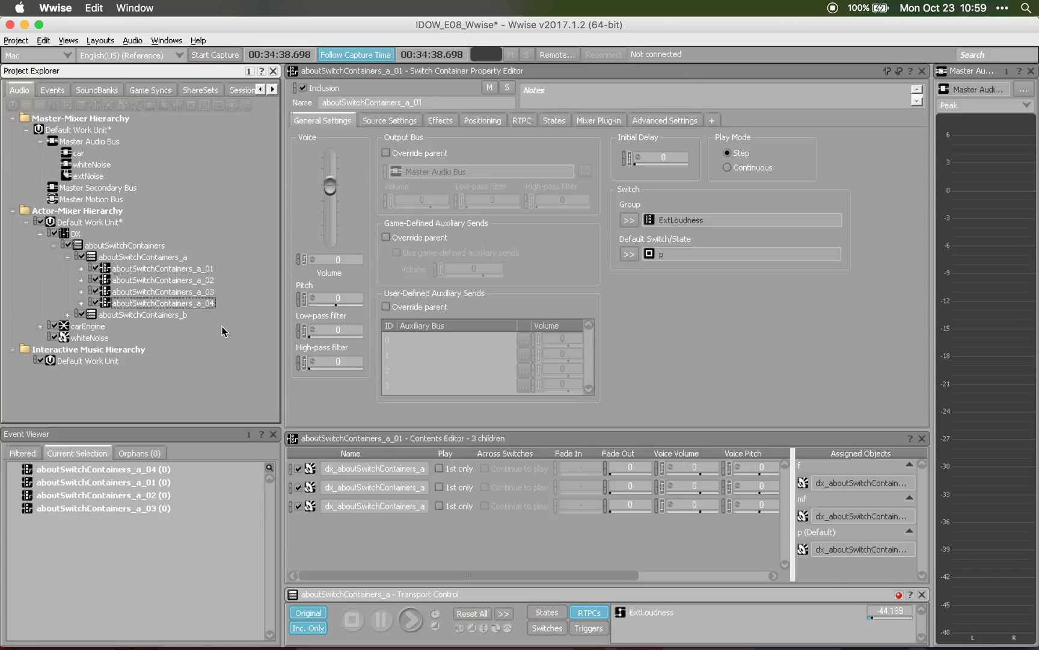